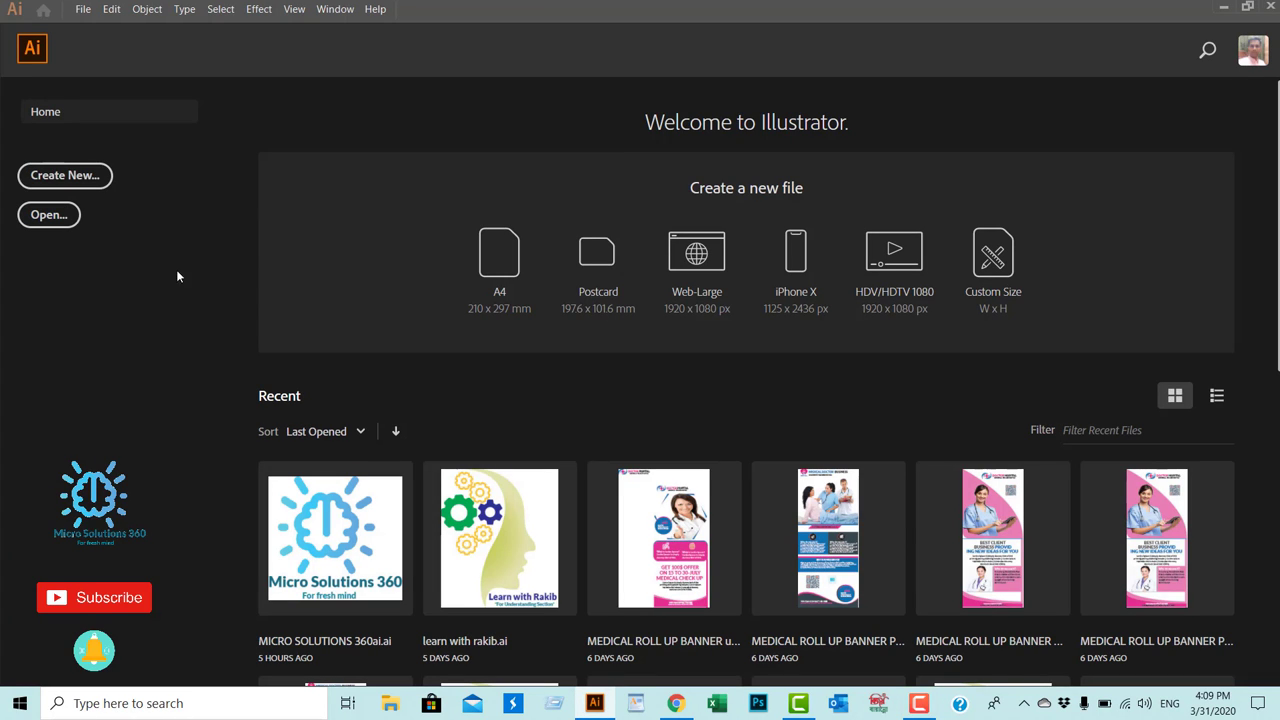
# - Create a new Print document in points measuring 1000 × 1000 pt
pyautogui.click(93, 178)
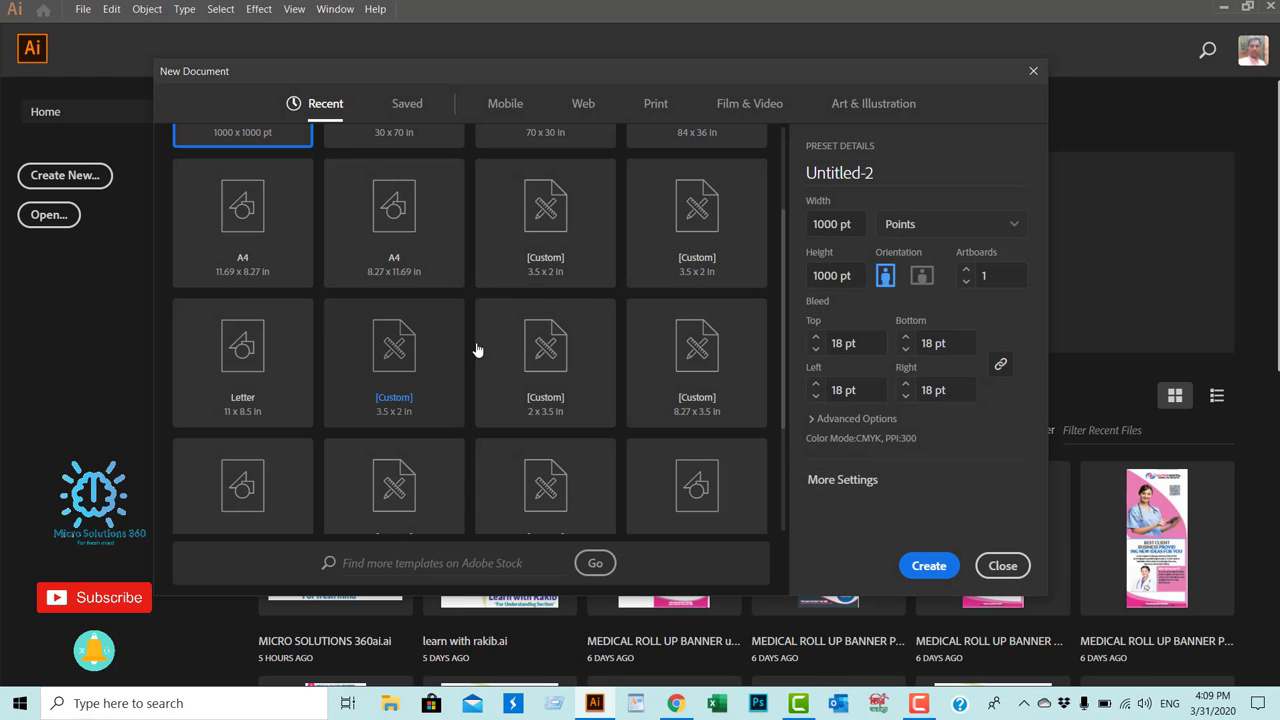
pyautogui.click(655, 104)
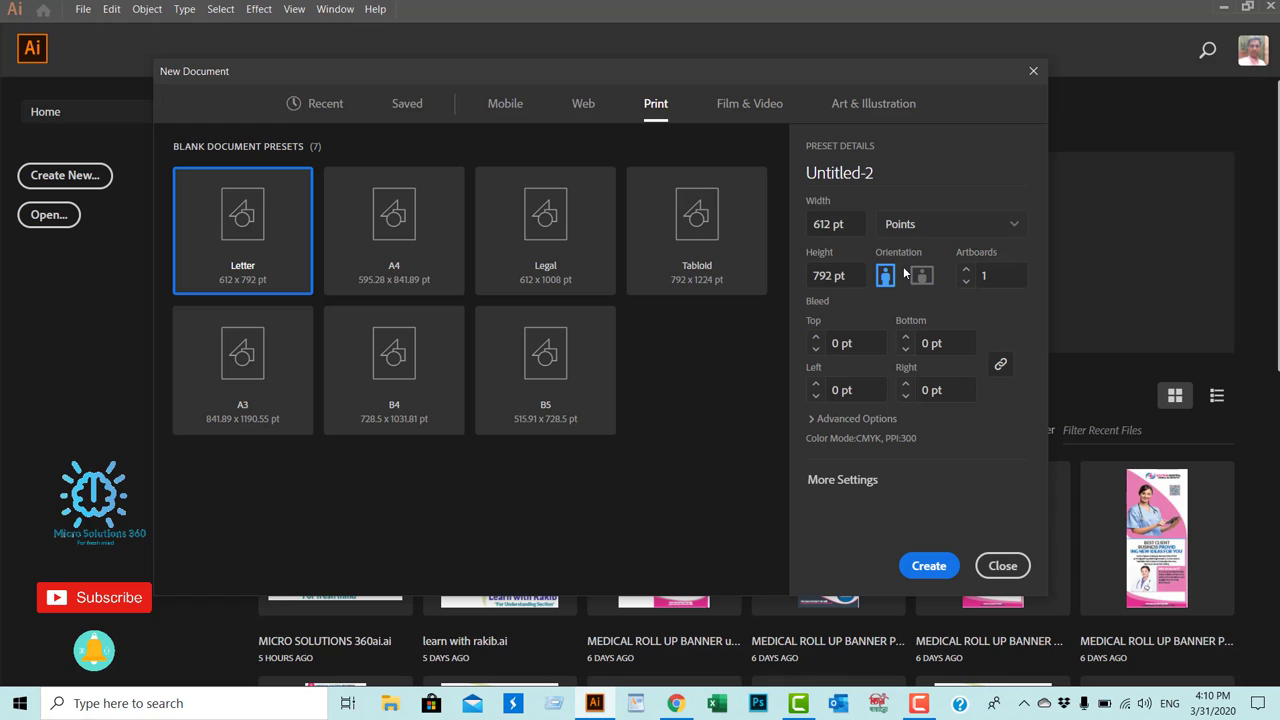
pyautogui.click(997, 224)
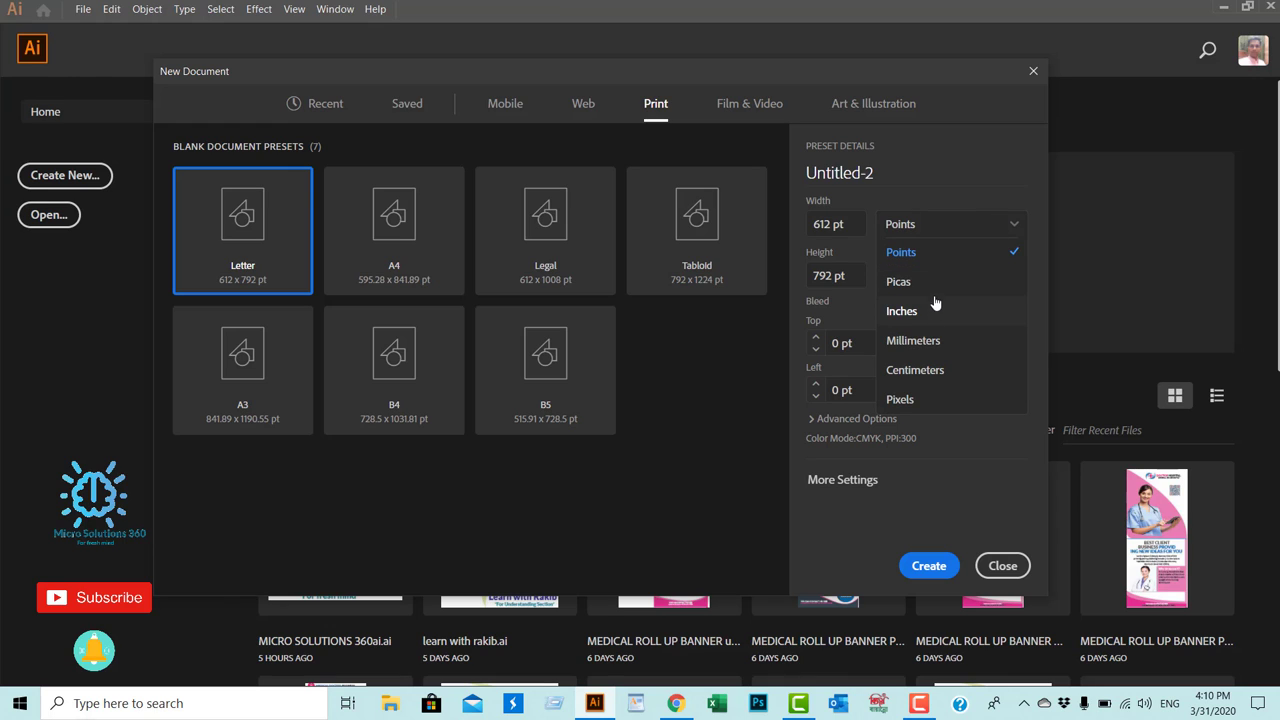
pyautogui.click(931, 258)
pyautogui.hotkey('shift', 'Tab')
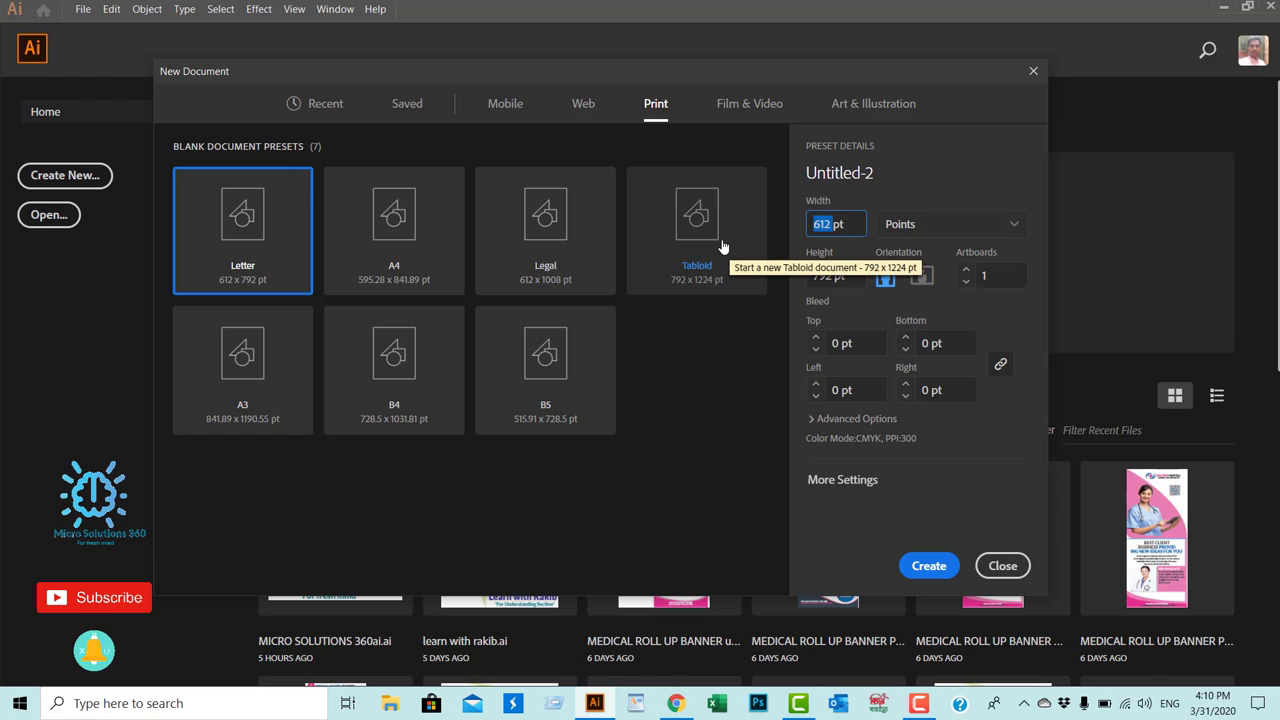
pyautogui.write('1000')
pyautogui.press('Tab')
pyautogui.write('1')
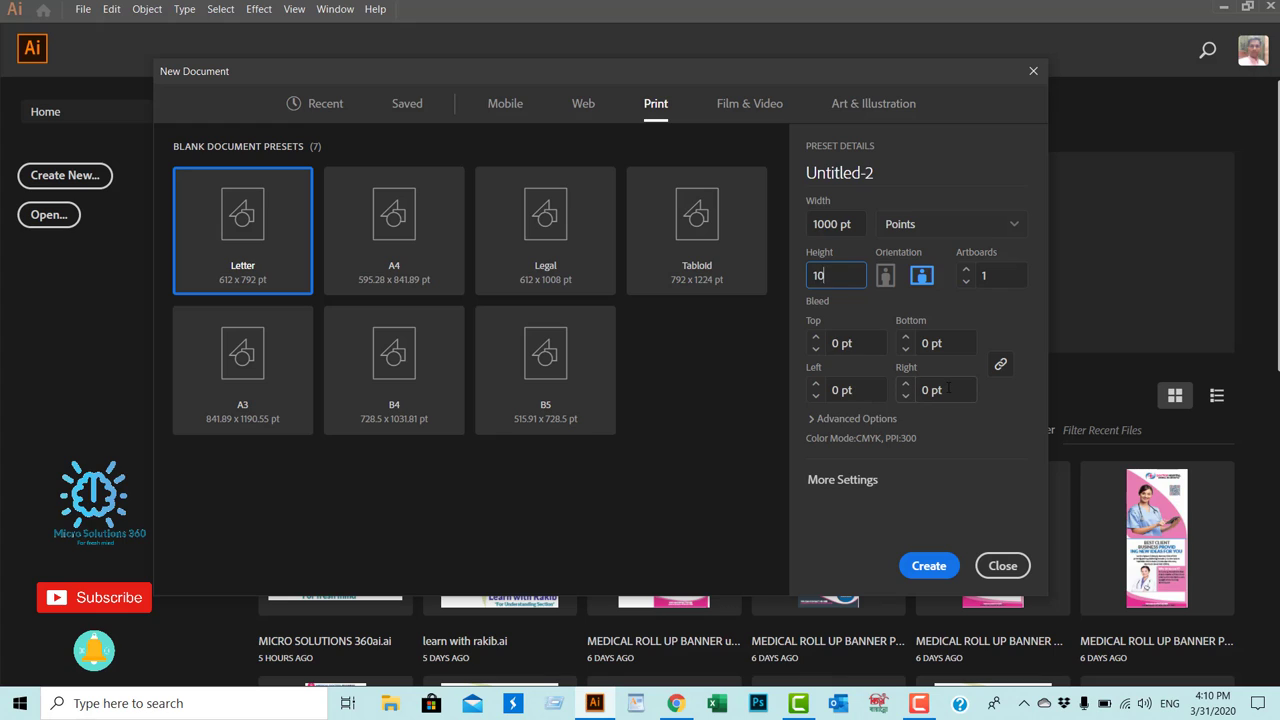
pyautogui.click(930, 567)
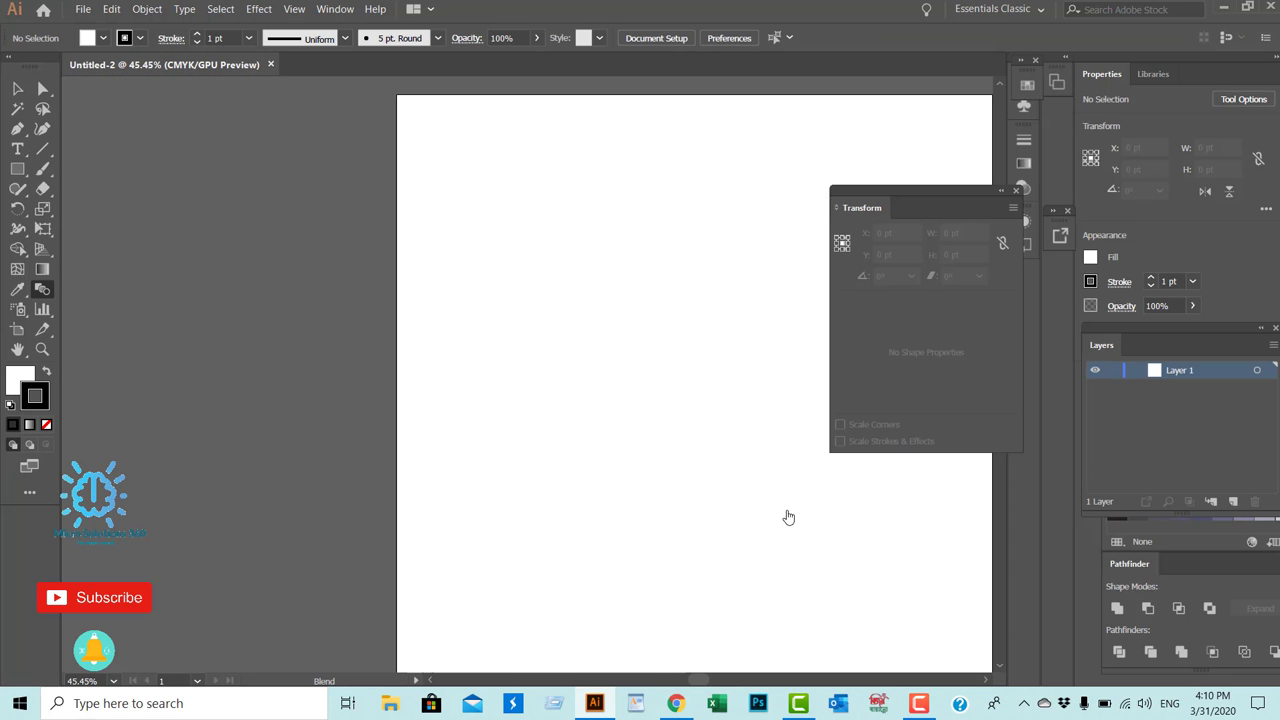
# - Close the floating Transform panel and draw an exact 500 × 500 pt rectangle
pyautogui.click(985, 681)
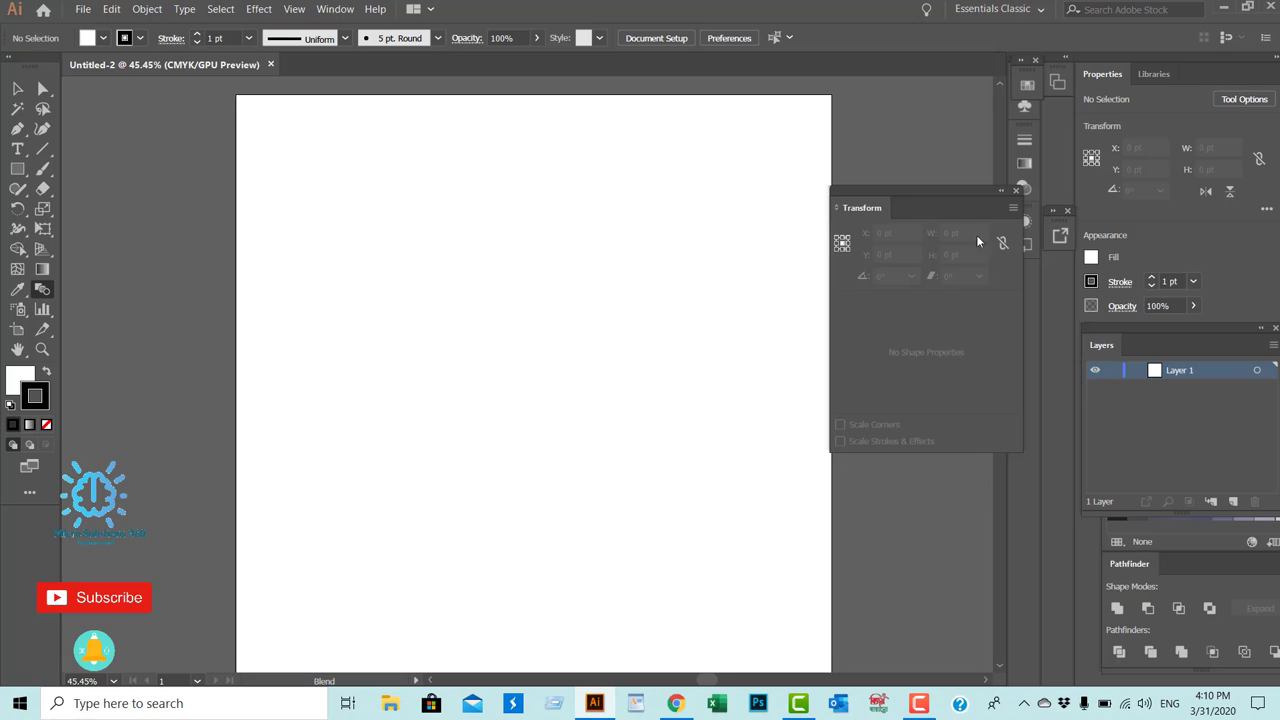
pyautogui.click(1018, 191)
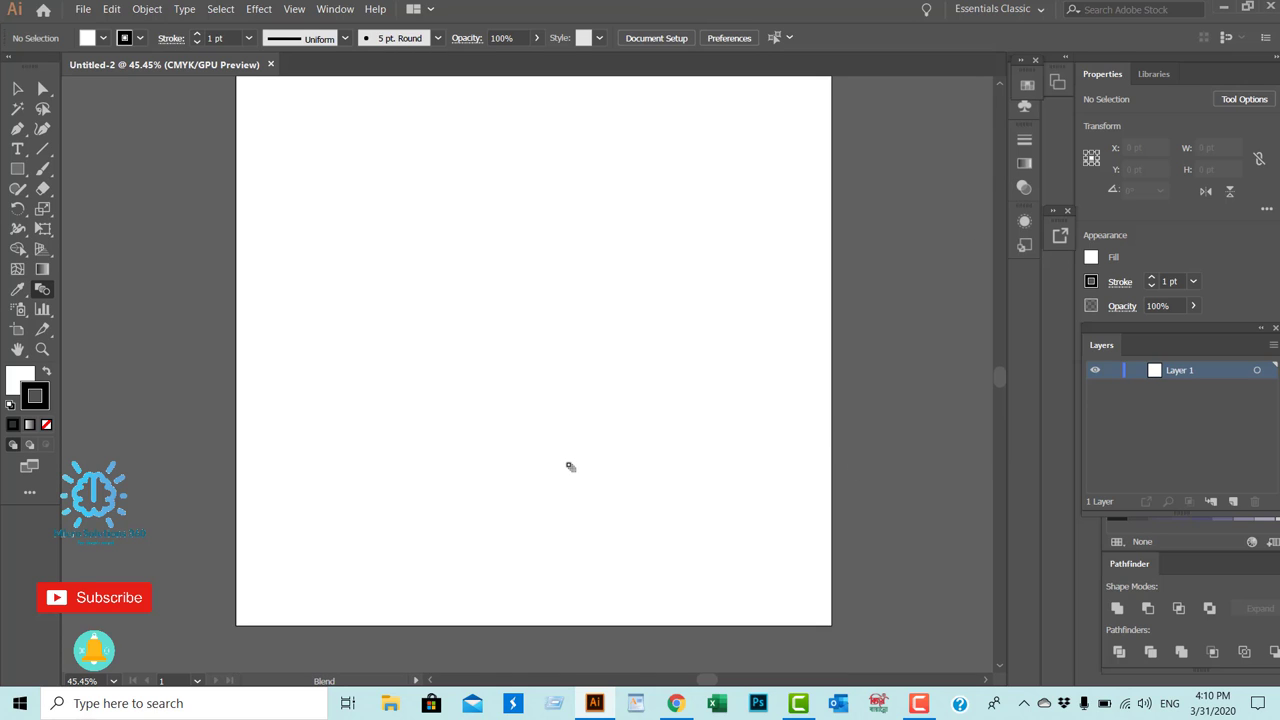
pyautogui.click(30, 376)
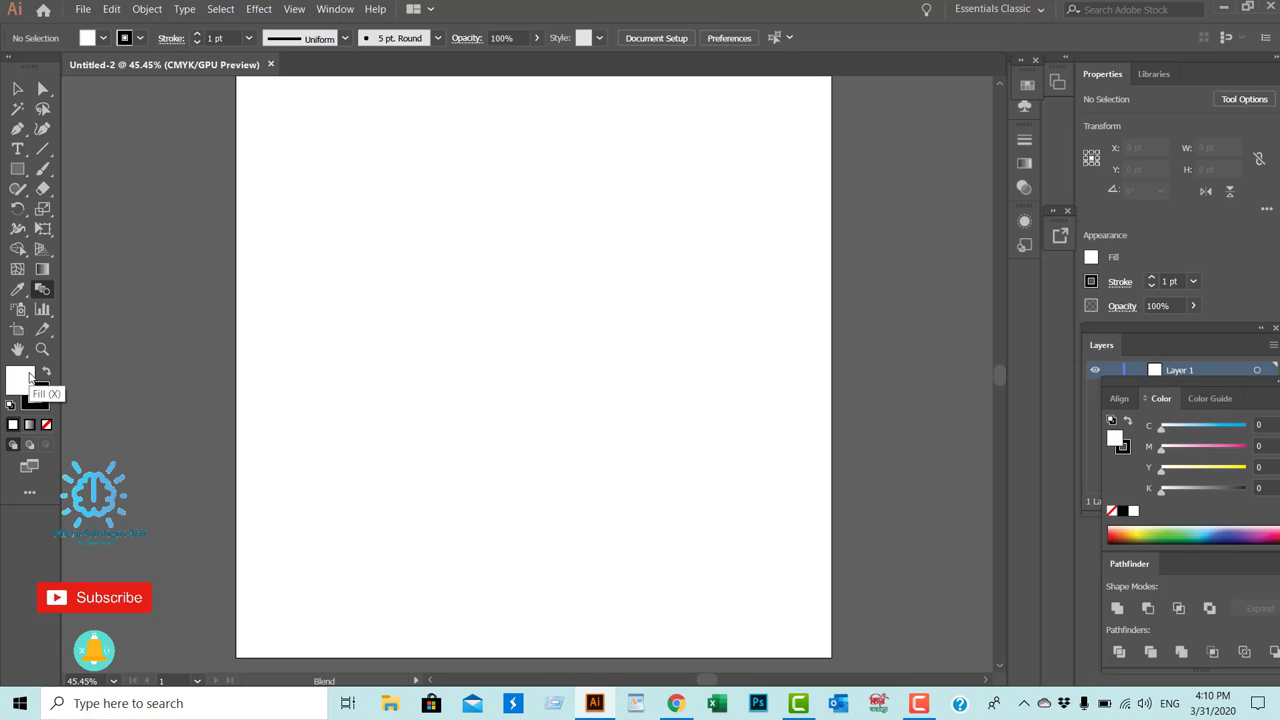
pyautogui.click(17, 169)
pyautogui.click(507, 307)
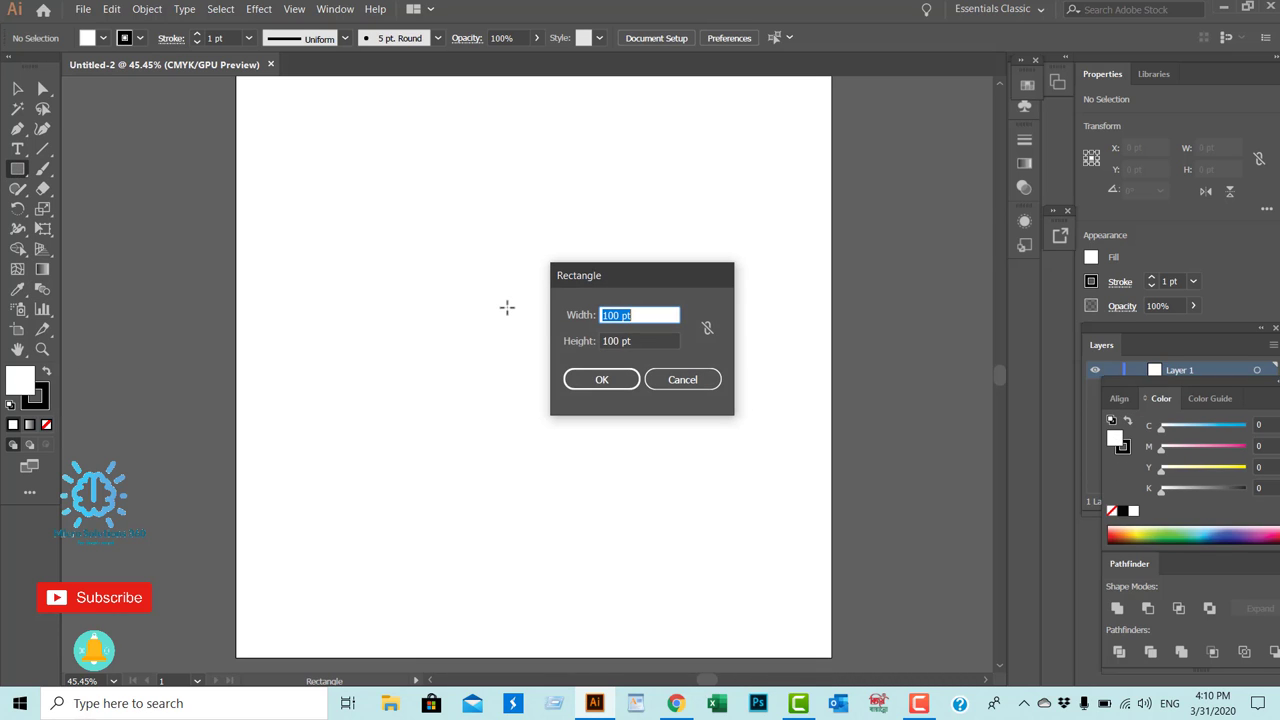
pyautogui.moveTo(620, 315); pyautogui.dragTo(534, 319)
pyautogui.write('50')
pyautogui.press('Tab')
pyautogui.write('50')
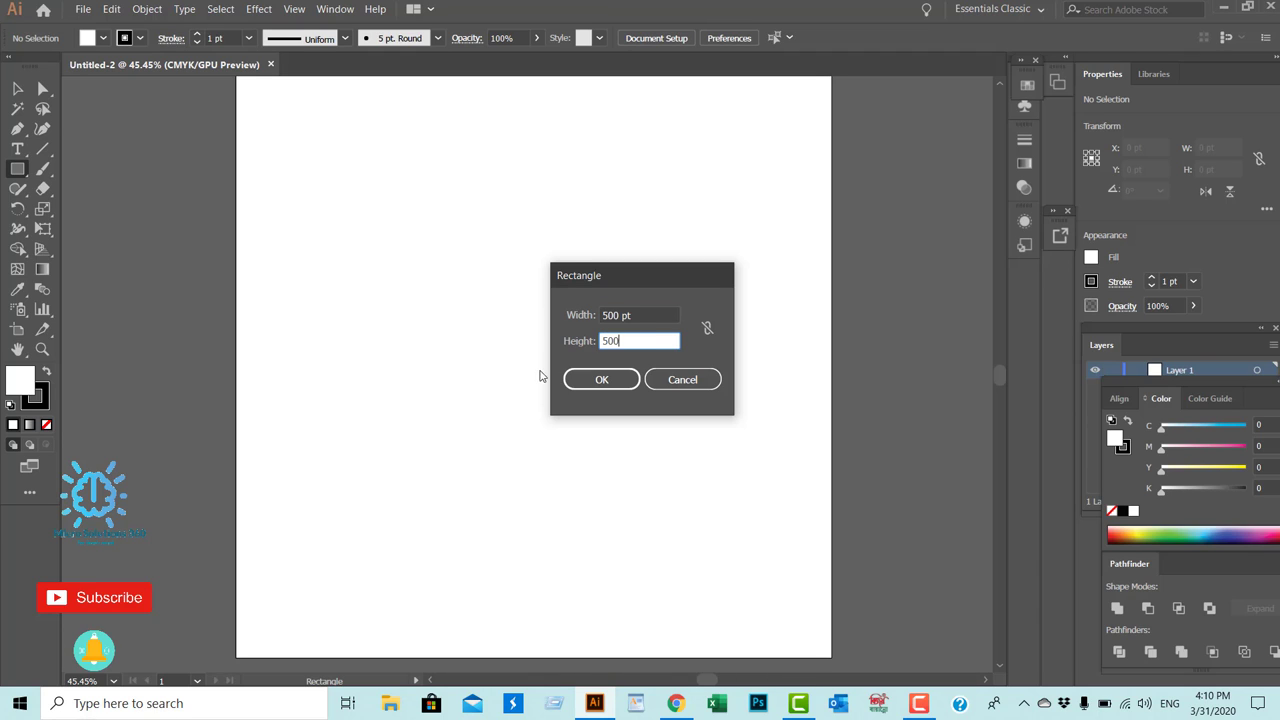
pyautogui.click(590, 384)
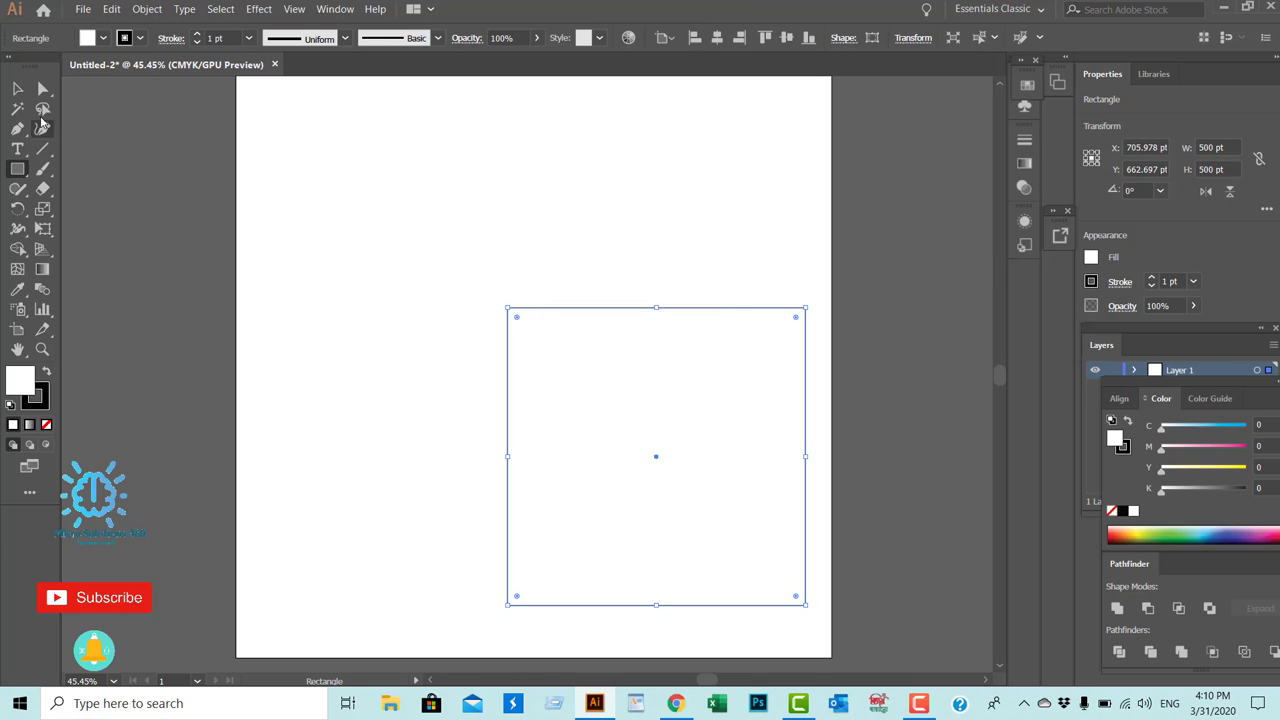
# - Centre the square horizontally, move it higher, and swap fill and stroke to make it black
pyautogui.click(19, 90)
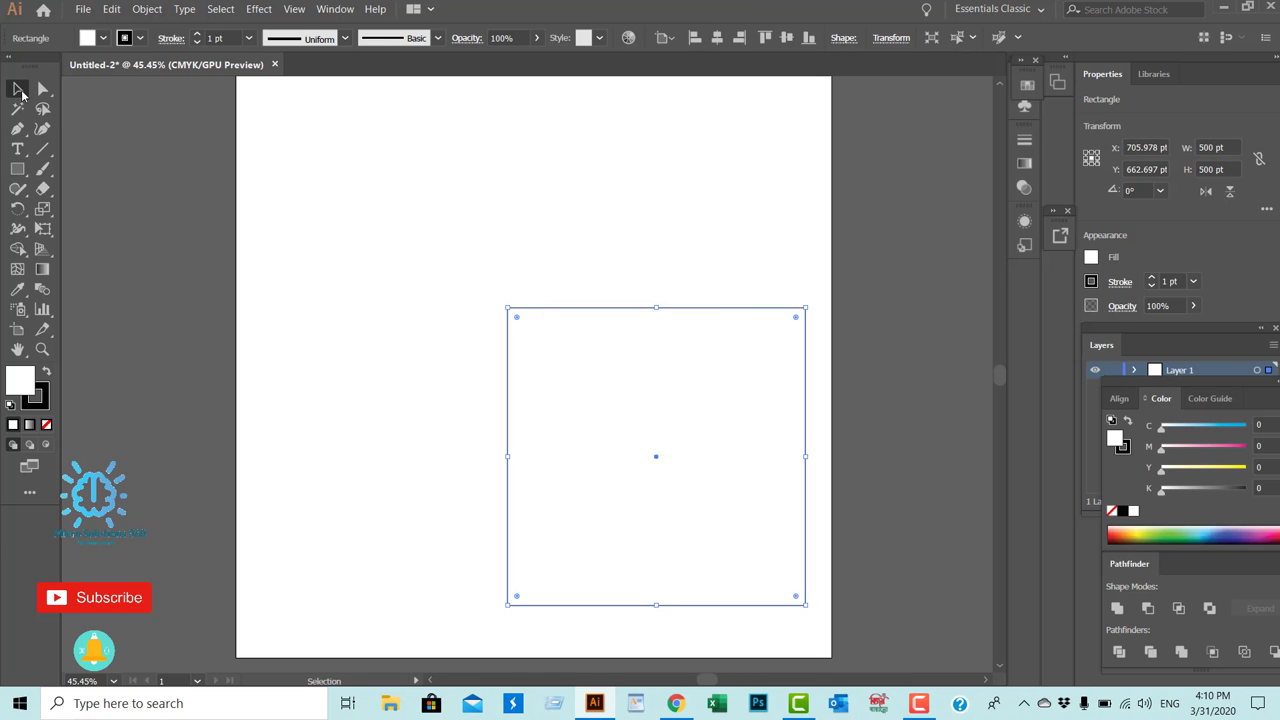
pyautogui.click(716, 40)
pyautogui.scroll(-2, 668, 391)
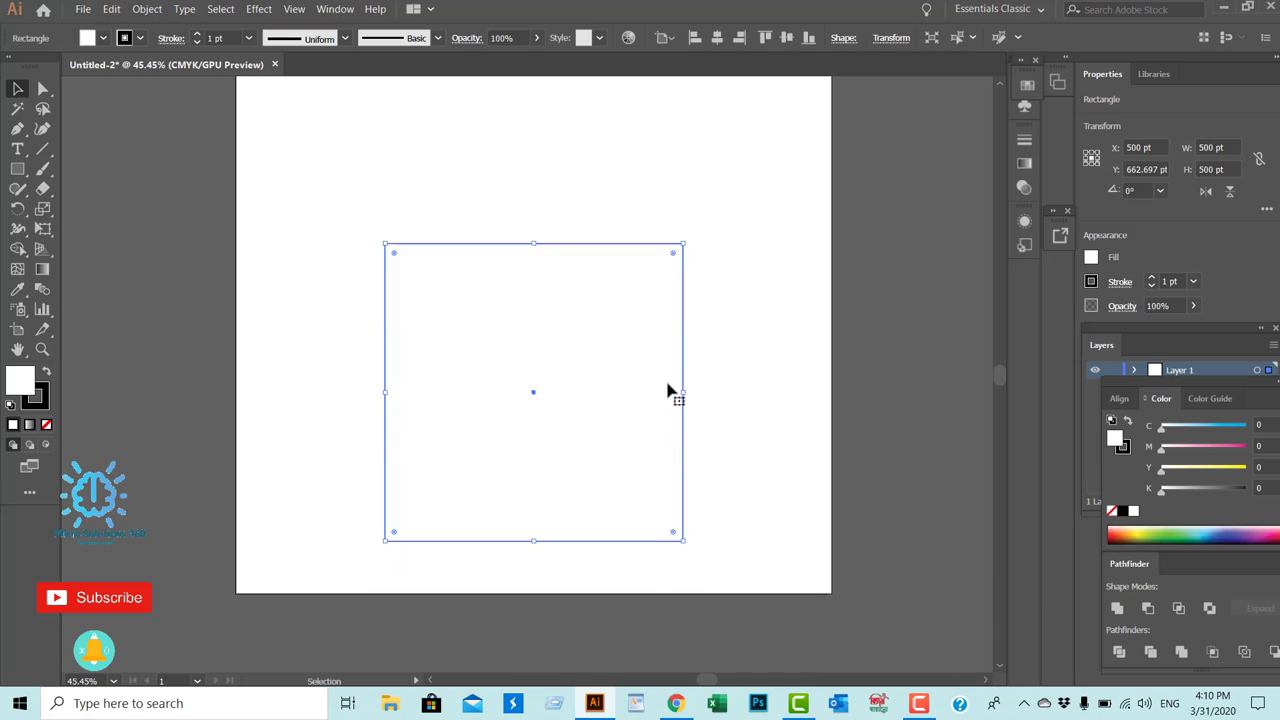
pyautogui.scroll(2, 668, 391)
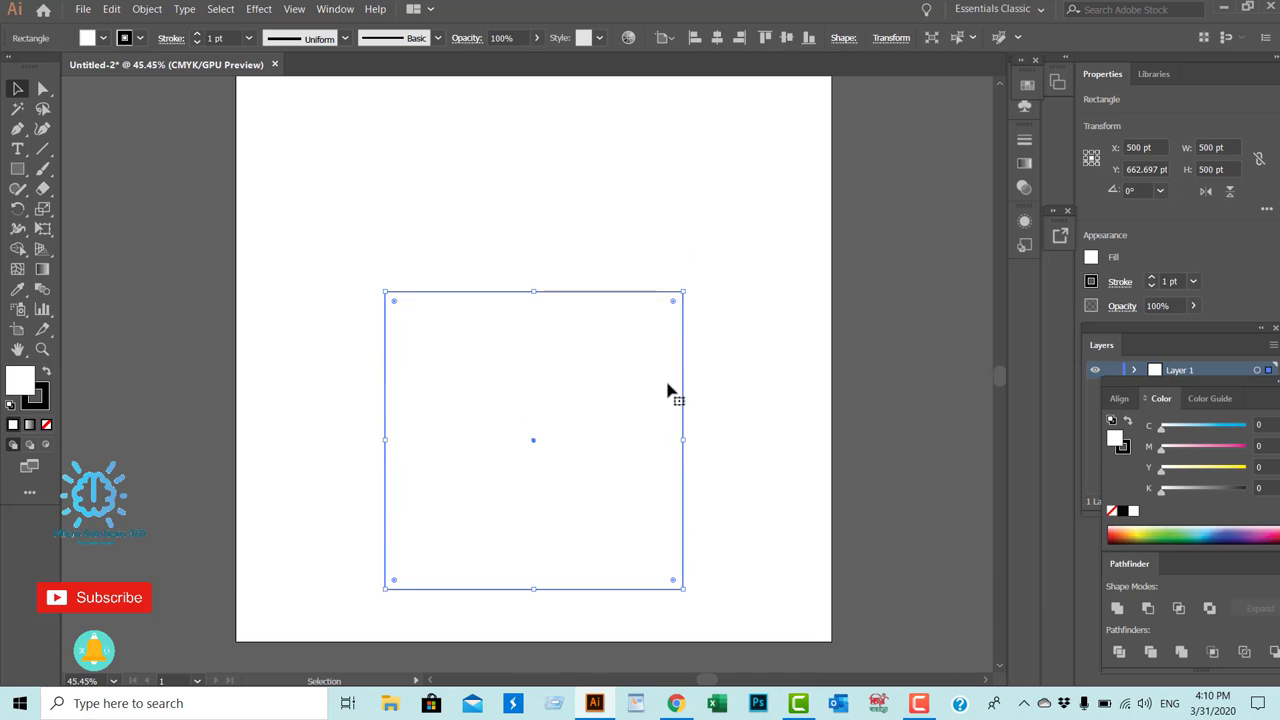
pyautogui.click(740, 38)
pyautogui.click(716, 38)
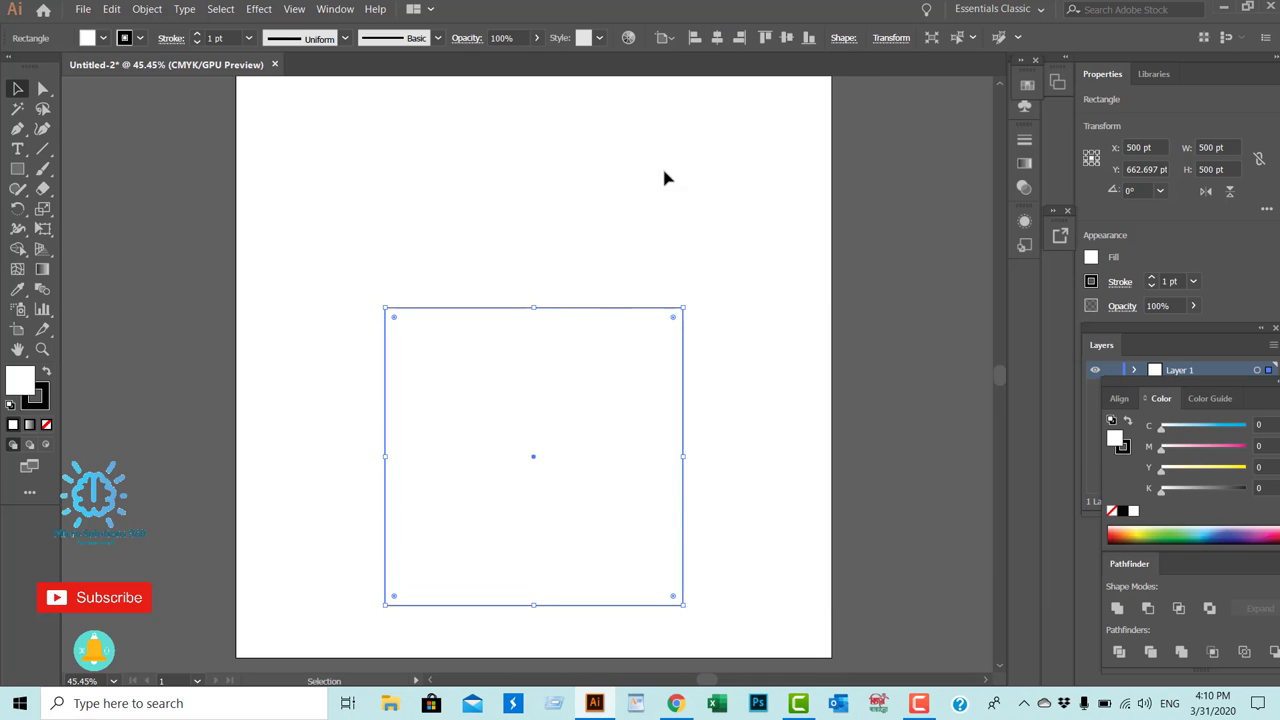
pyautogui.moveTo(555, 318); pyautogui.dragTo(571, 262)
pyautogui.scroll(1, 634, 446)
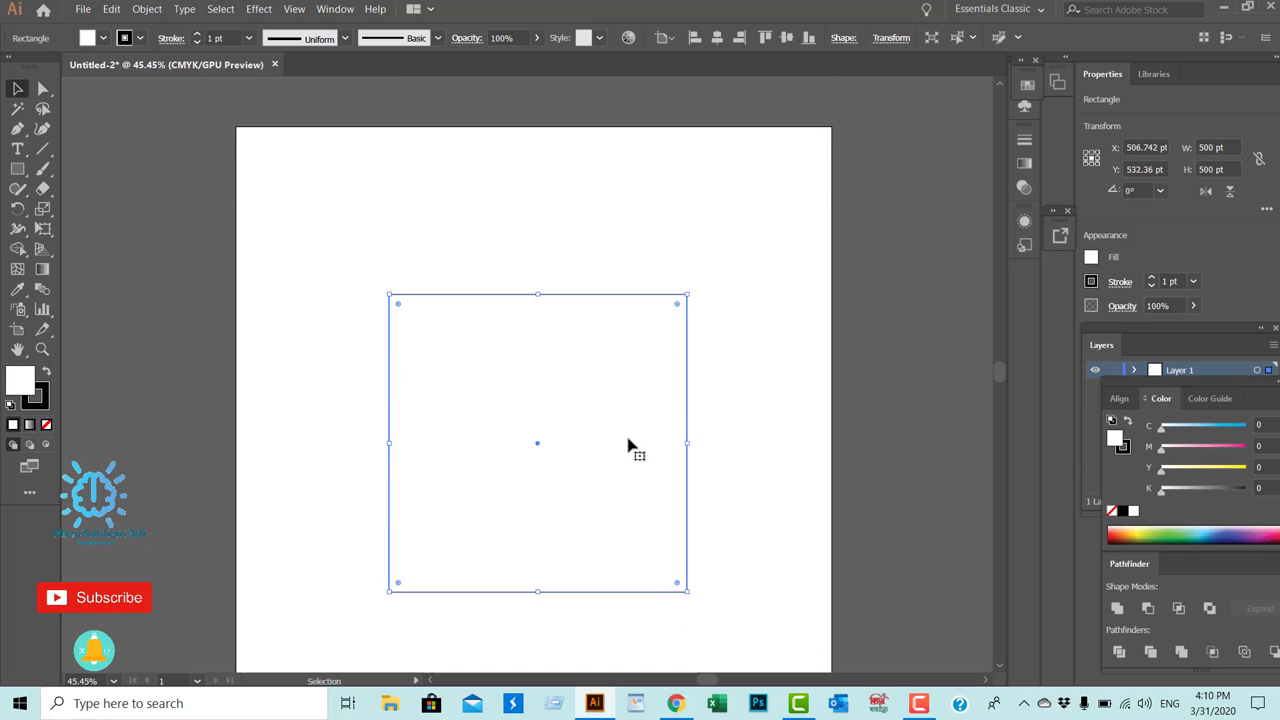
pyautogui.scroll(1, 646, 466)
pyautogui.scroll(-3, 643, 466)
pyautogui.scroll(2, 643, 466)
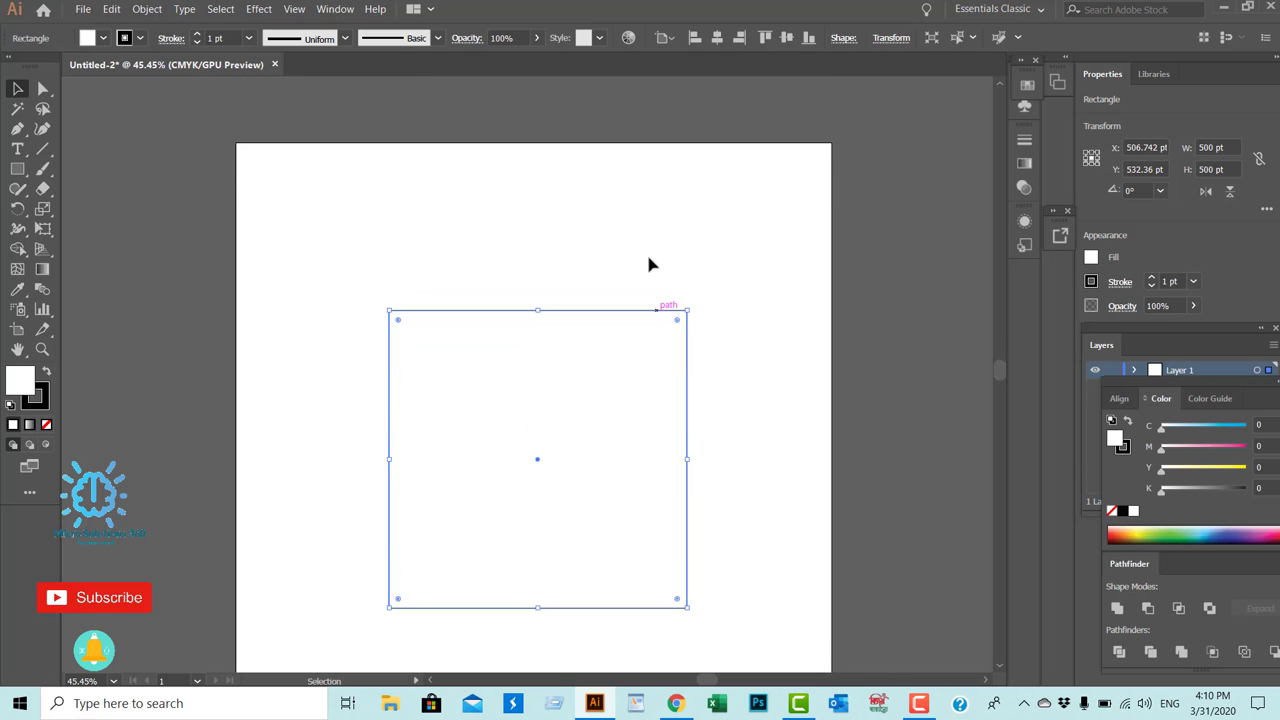
pyautogui.click(717, 40)
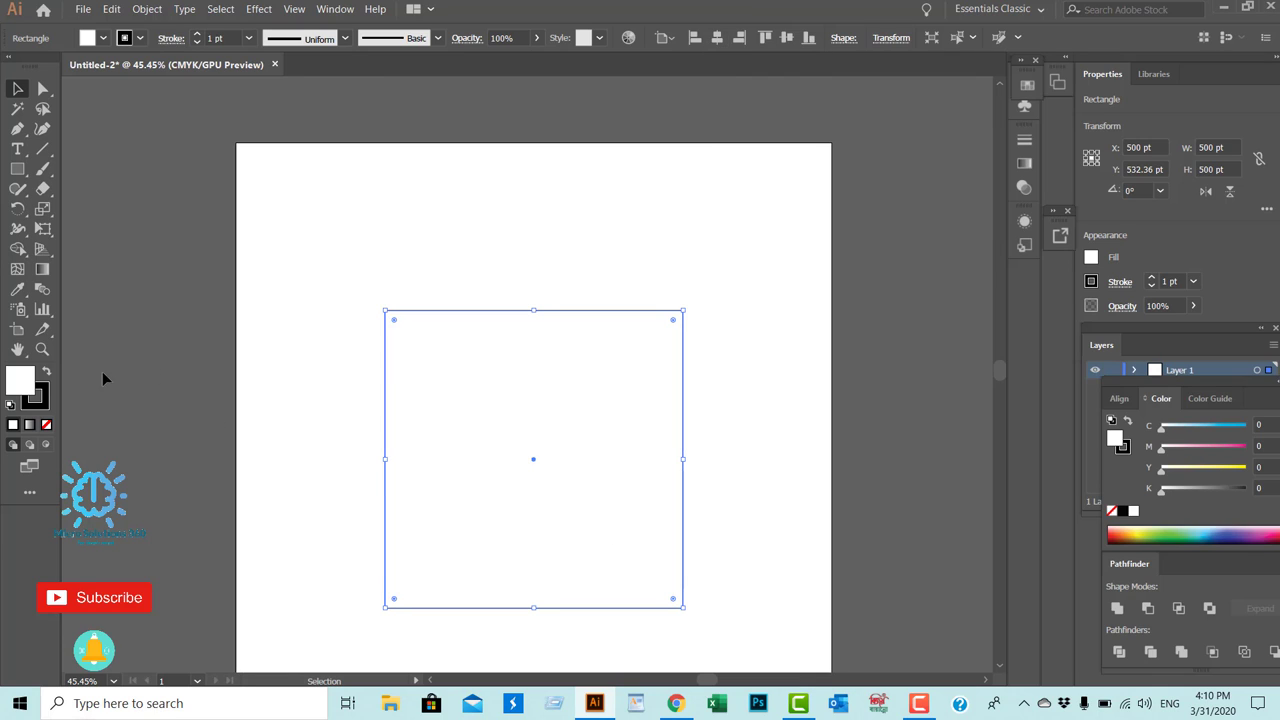
pyautogui.click(46, 373)
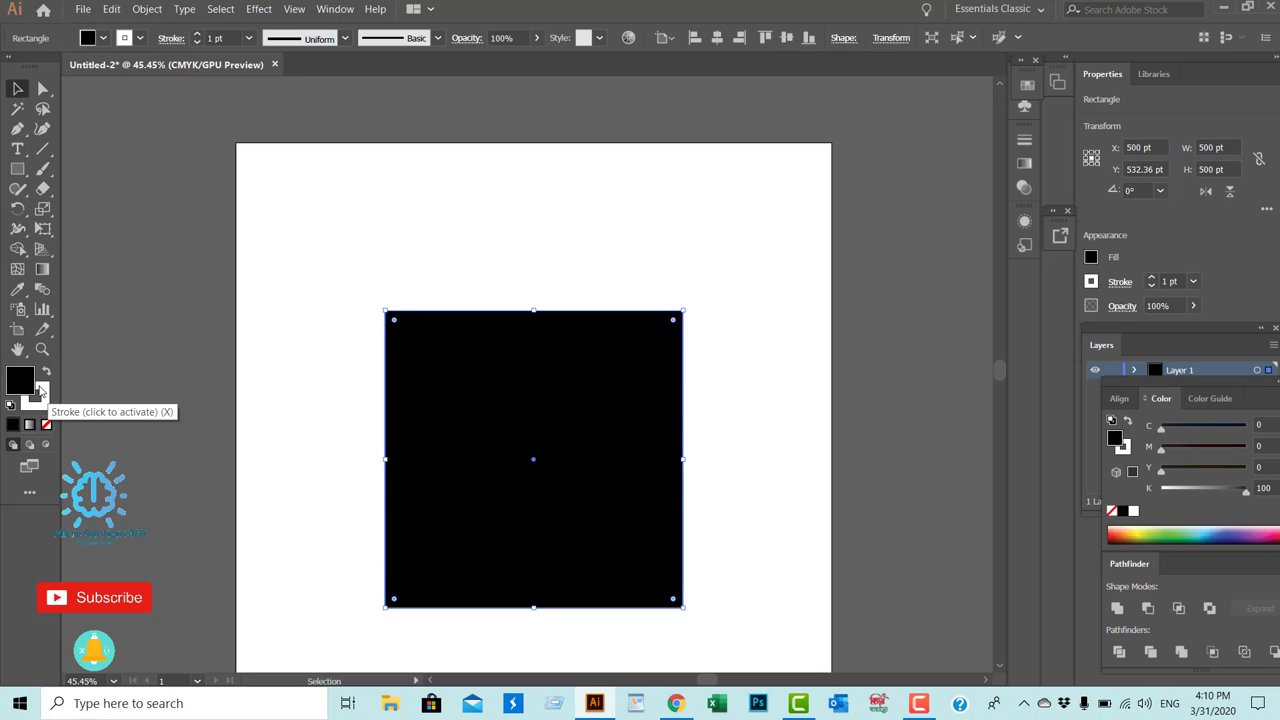
# - Swap fill and stroke back and set the square's fill to None, leaving a black outline
pyautogui.click(46, 373)
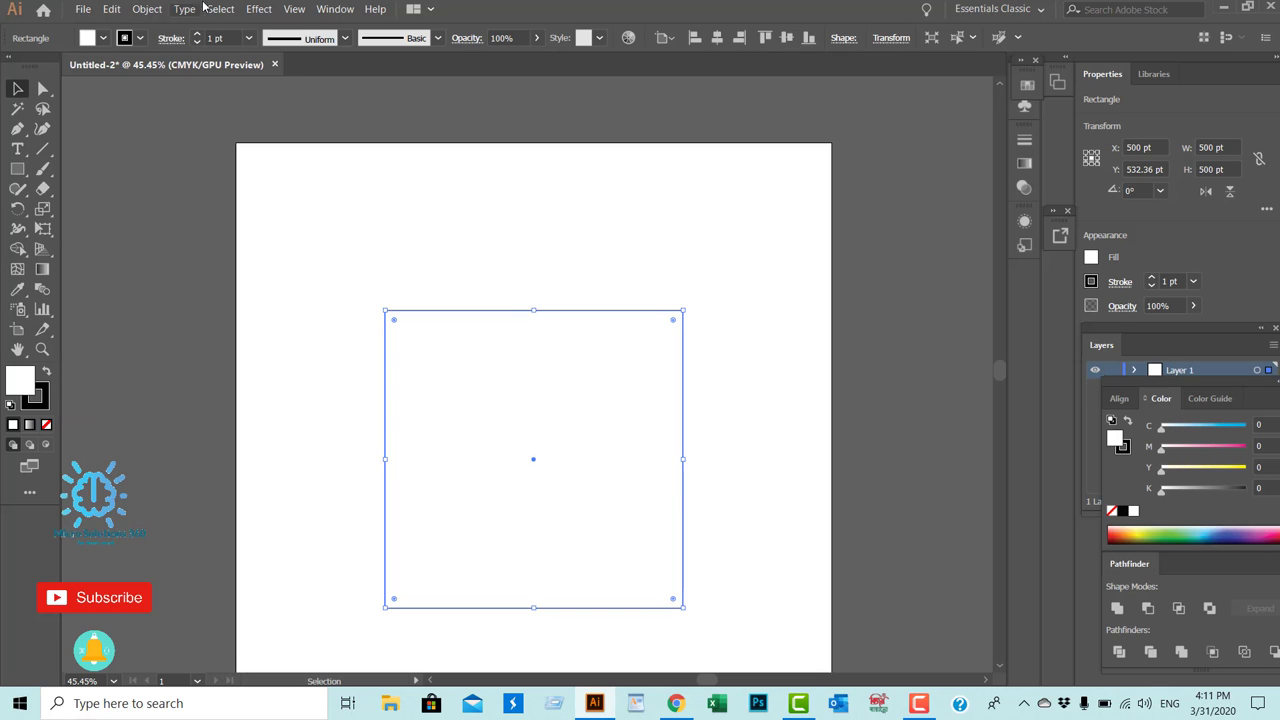
pyautogui.click(102, 40)
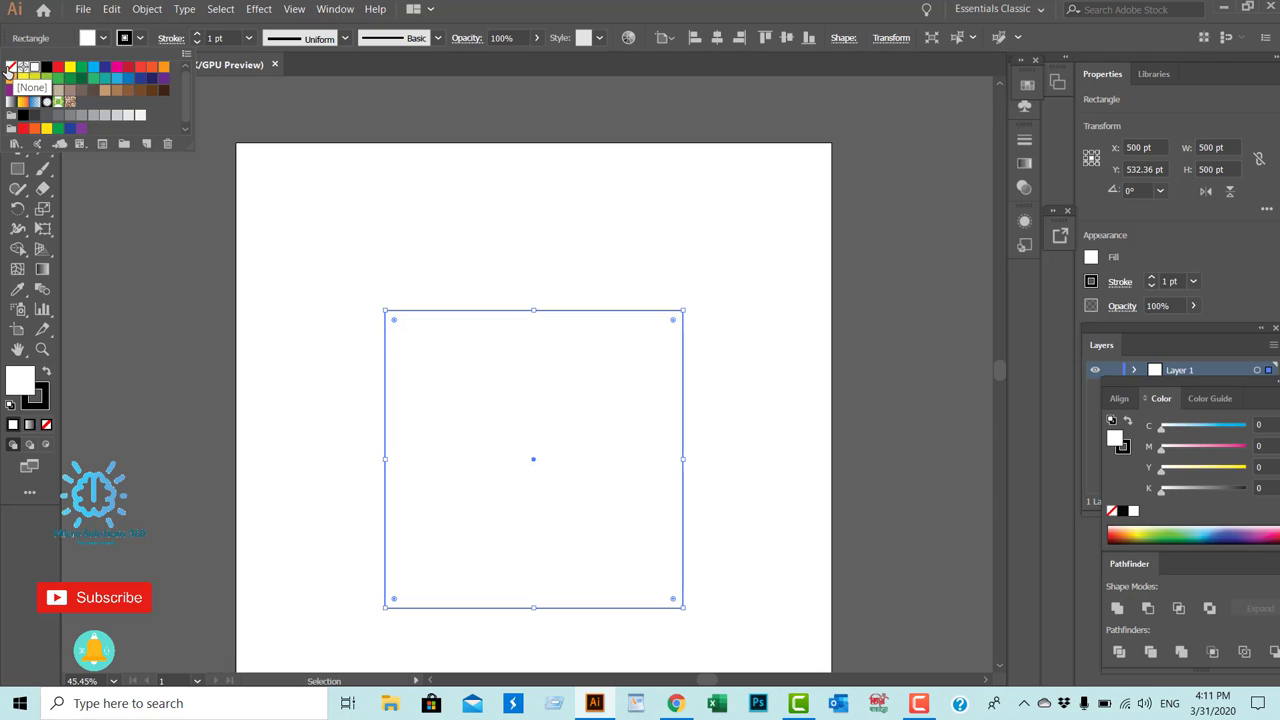
pyautogui.click(7, 70)
pyautogui.moveTo(304, 227); pyautogui.dragTo(460, 442)
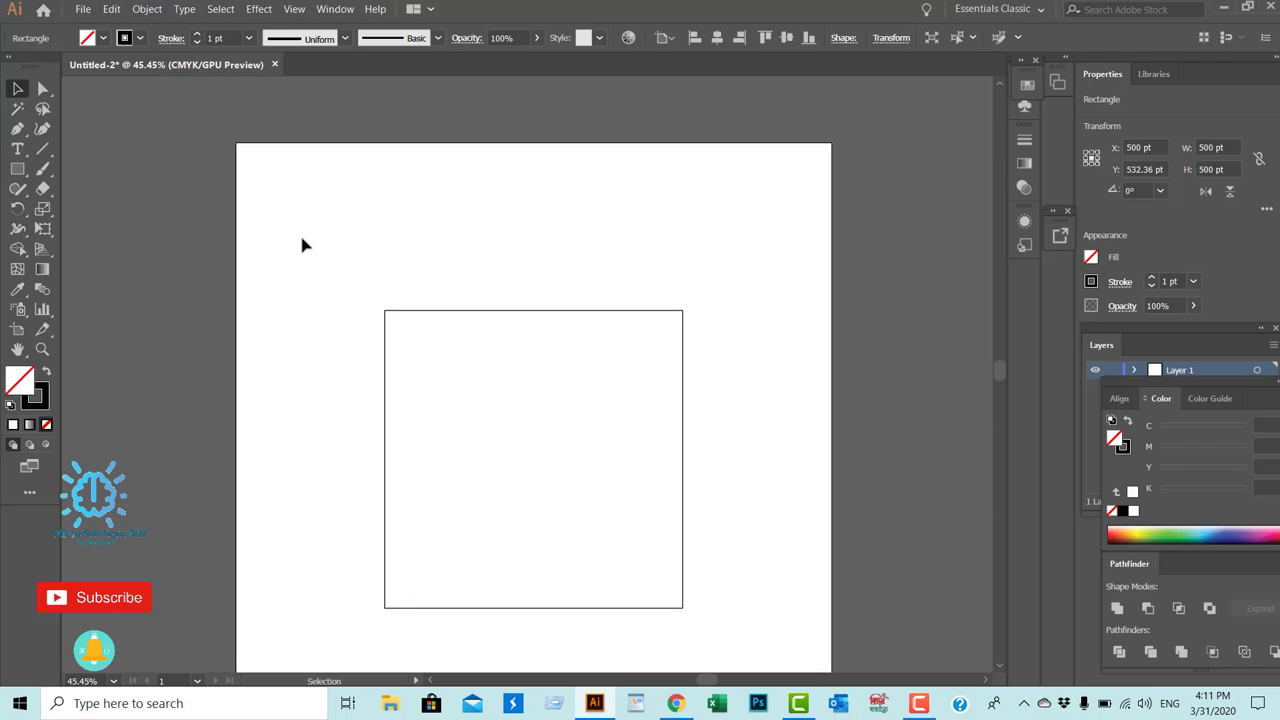
pyautogui.press('a')
pyautogui.click(462, 454)
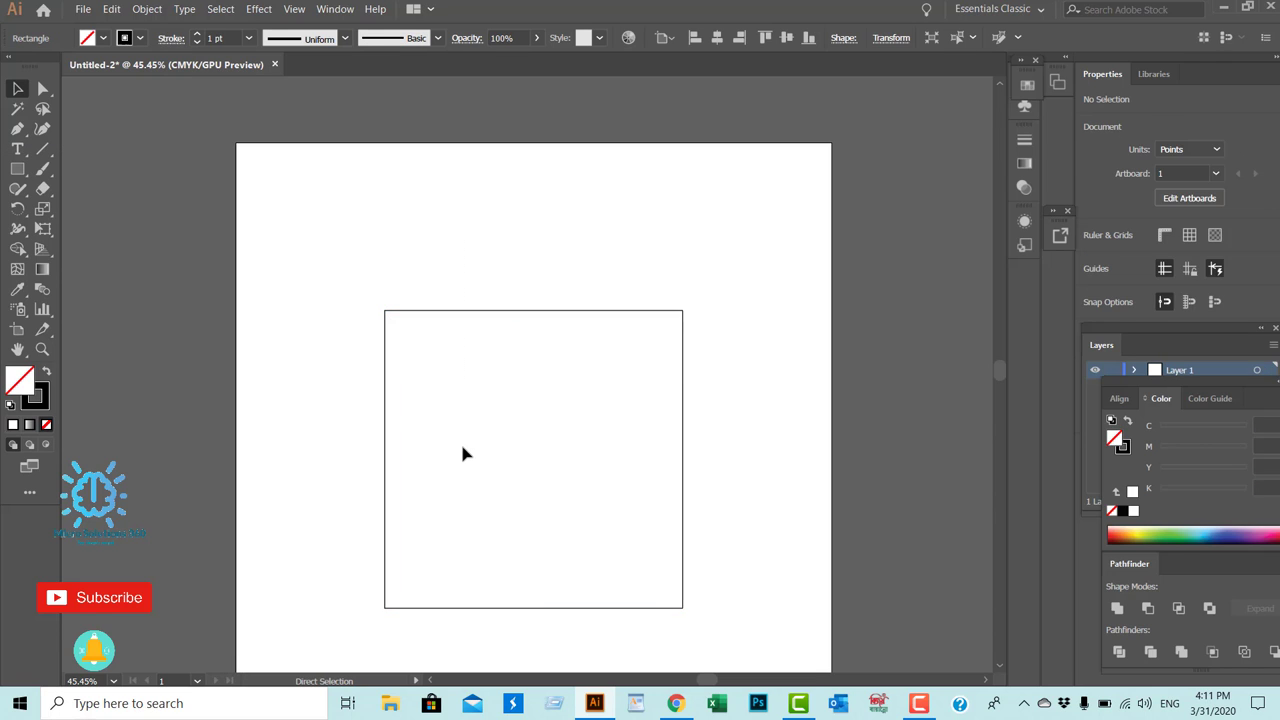
pyautogui.press('v')
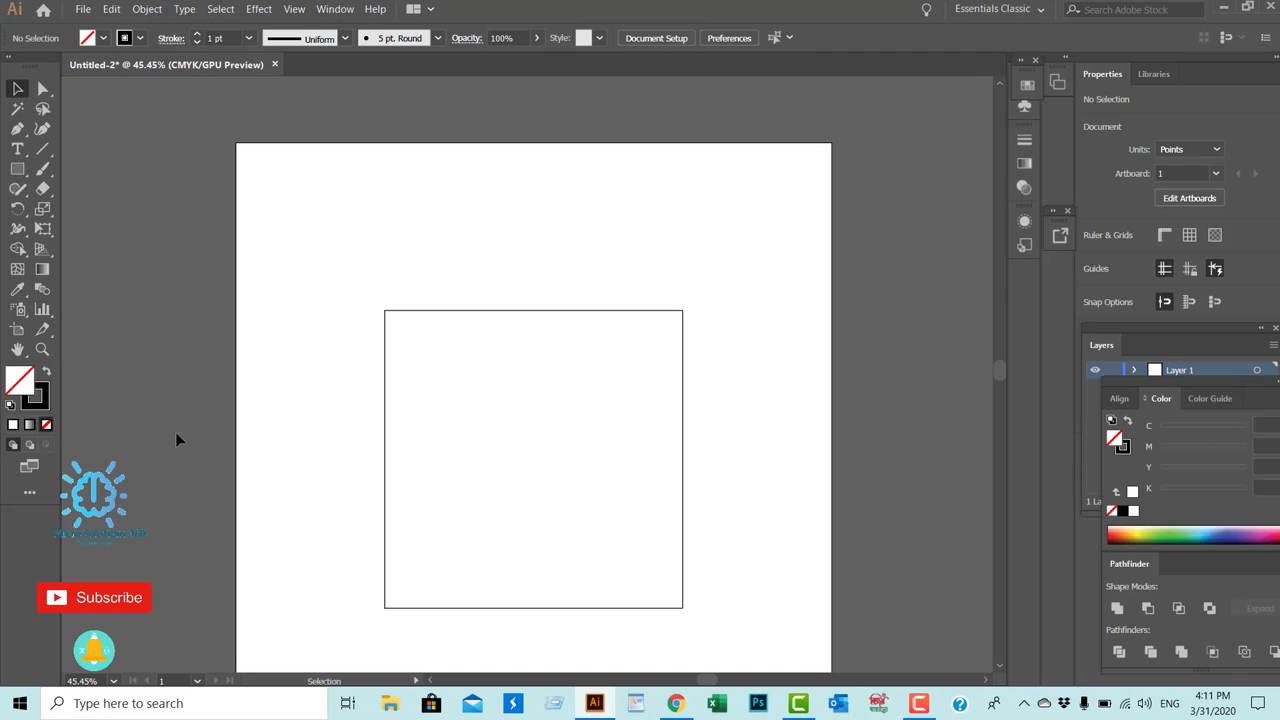
# - Zoom in on the square and return to the Rectangle tool
pyautogui.click(42, 349)
pyautogui.click(502, 455)
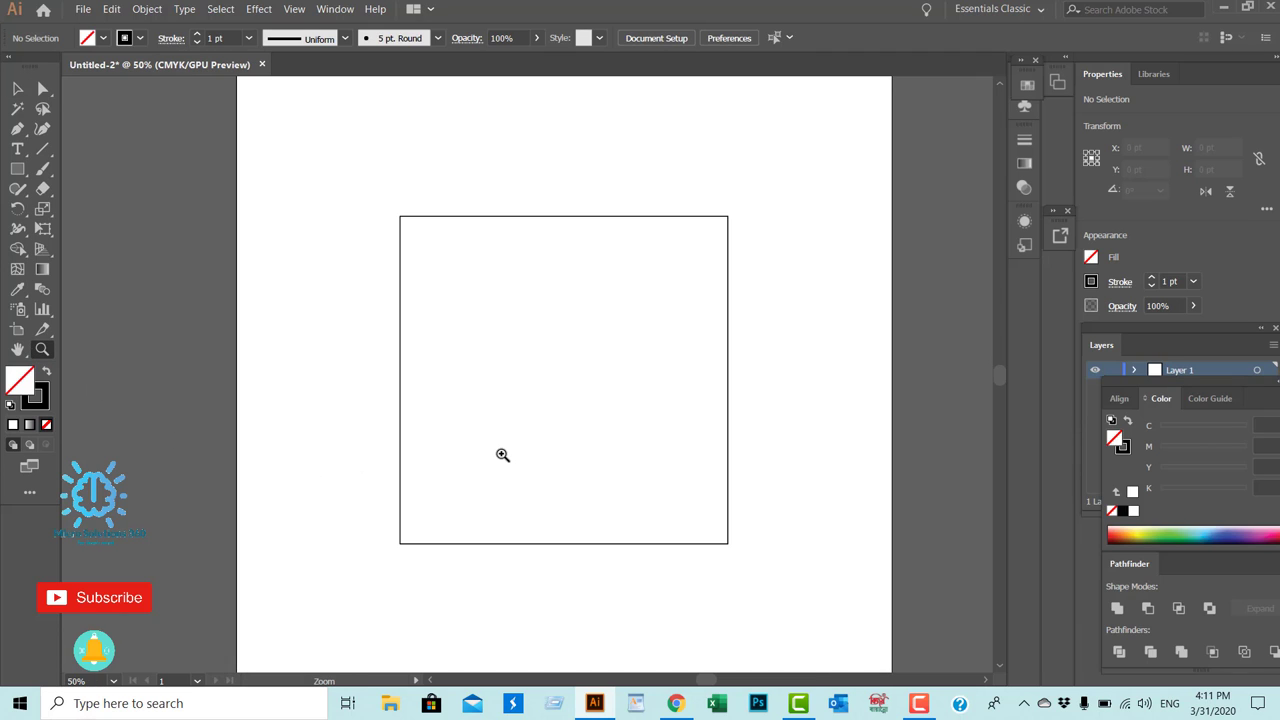
pyautogui.click(611, 364)
pyautogui.scroll(1, 334, 438)
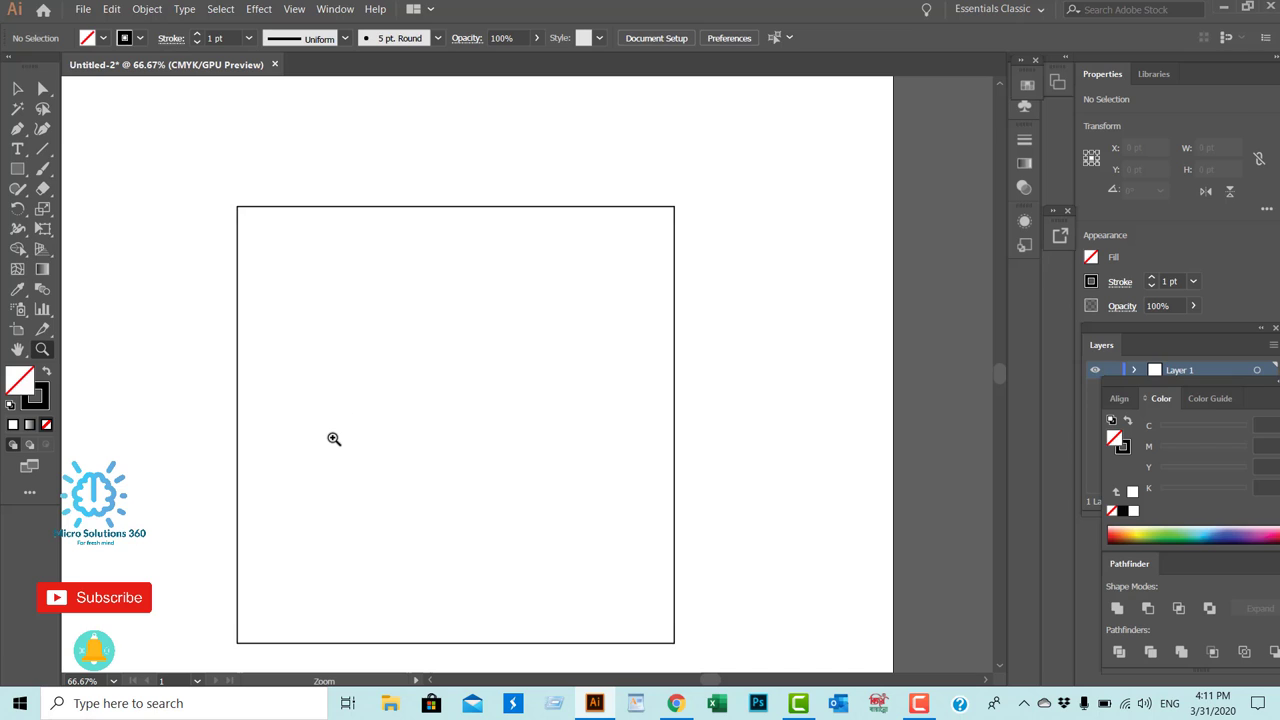
pyautogui.scroll(-1, 343, 441)
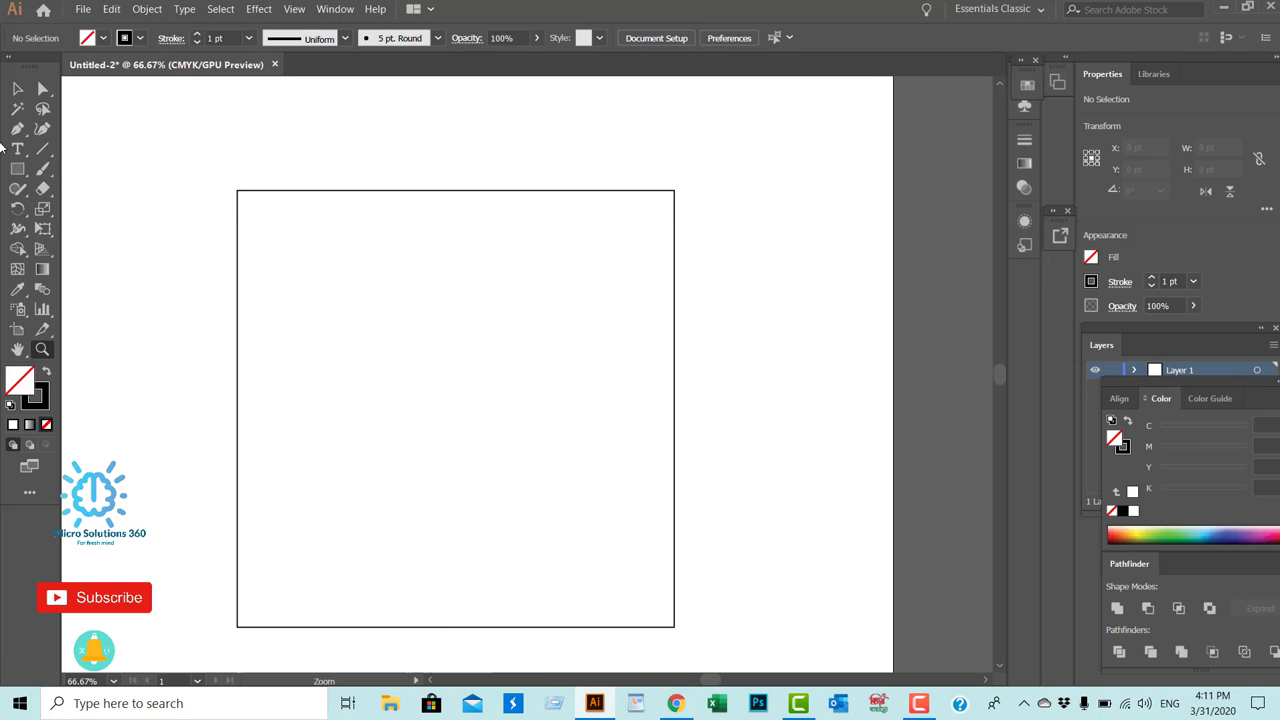
pyautogui.click(16, 91)
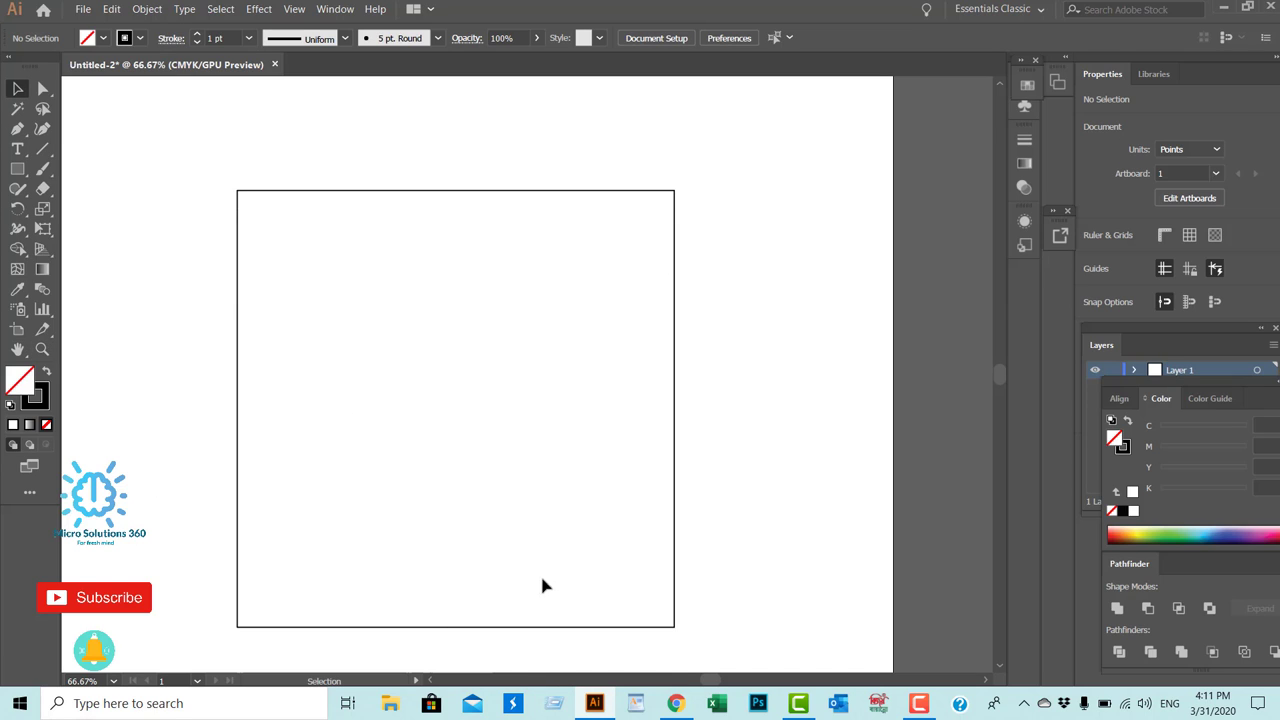
pyautogui.click(431, 681)
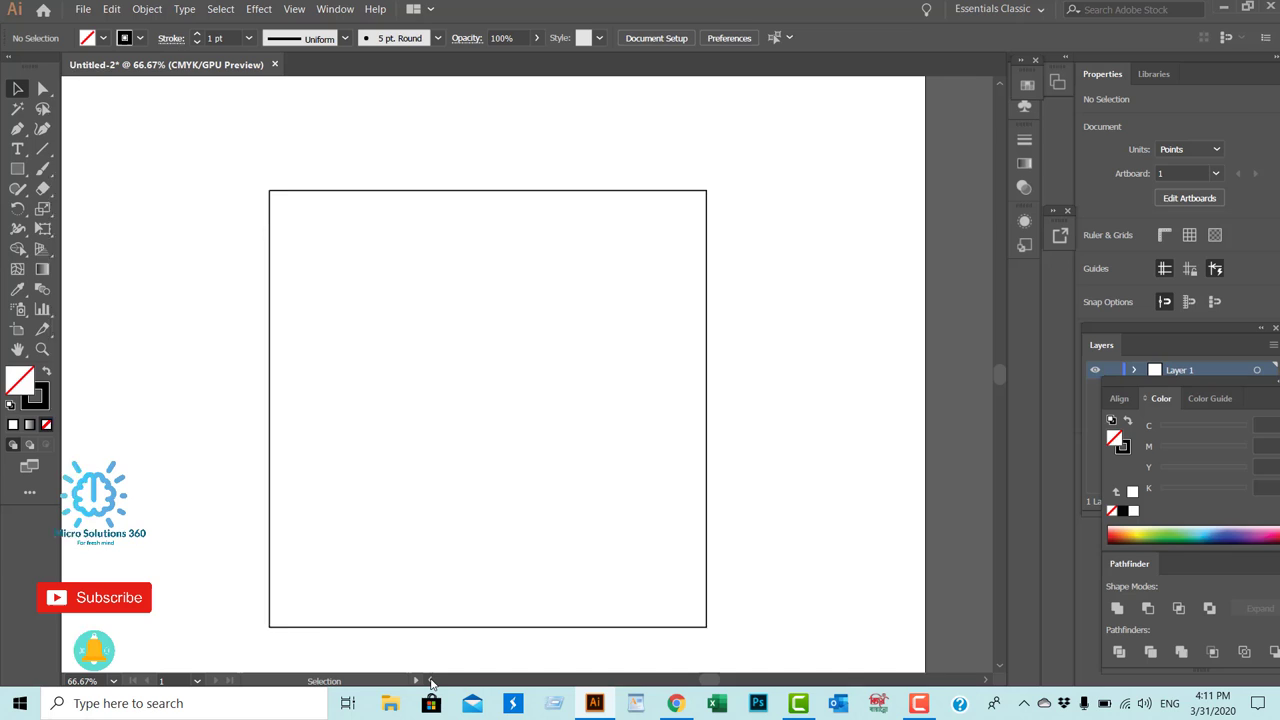
pyautogui.click(17, 169)
# - Create a 100 × 100 pt square and swap fill and stroke so it is black
pyautogui.click(500, 320)
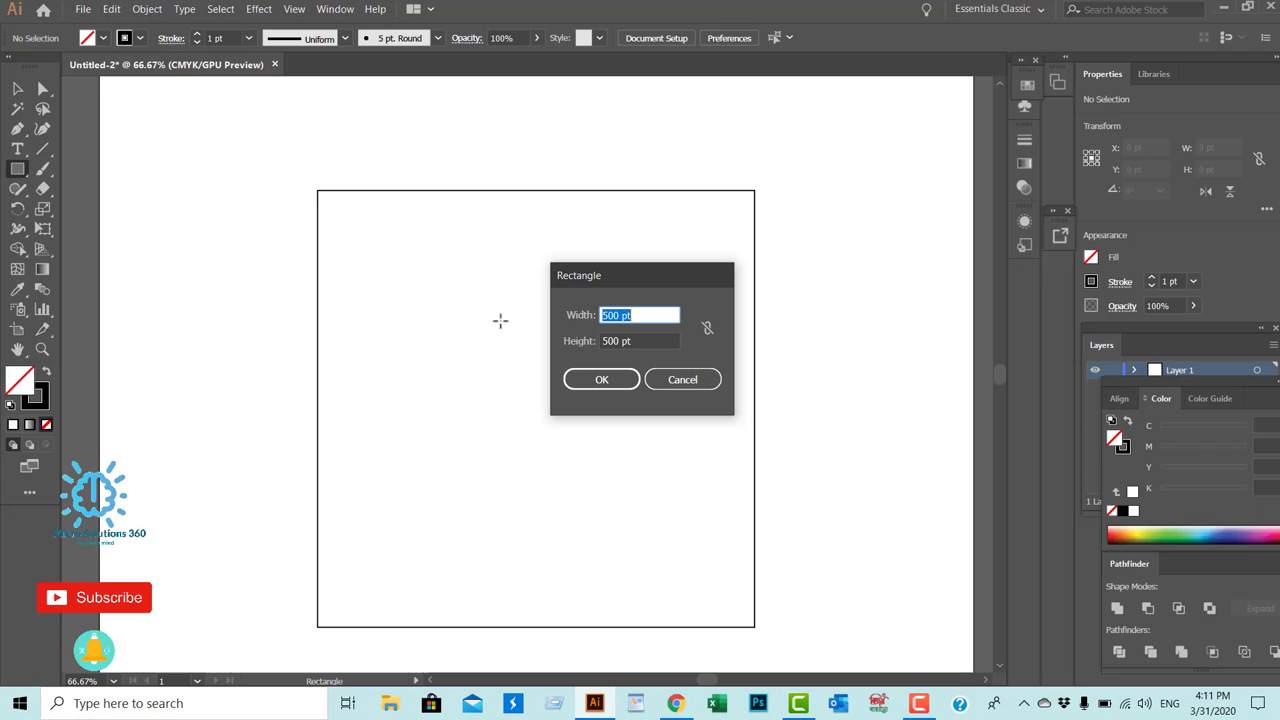
pyautogui.write('100')
pyautogui.write('10')
pyautogui.press('Tab')
pyautogui.write('1')
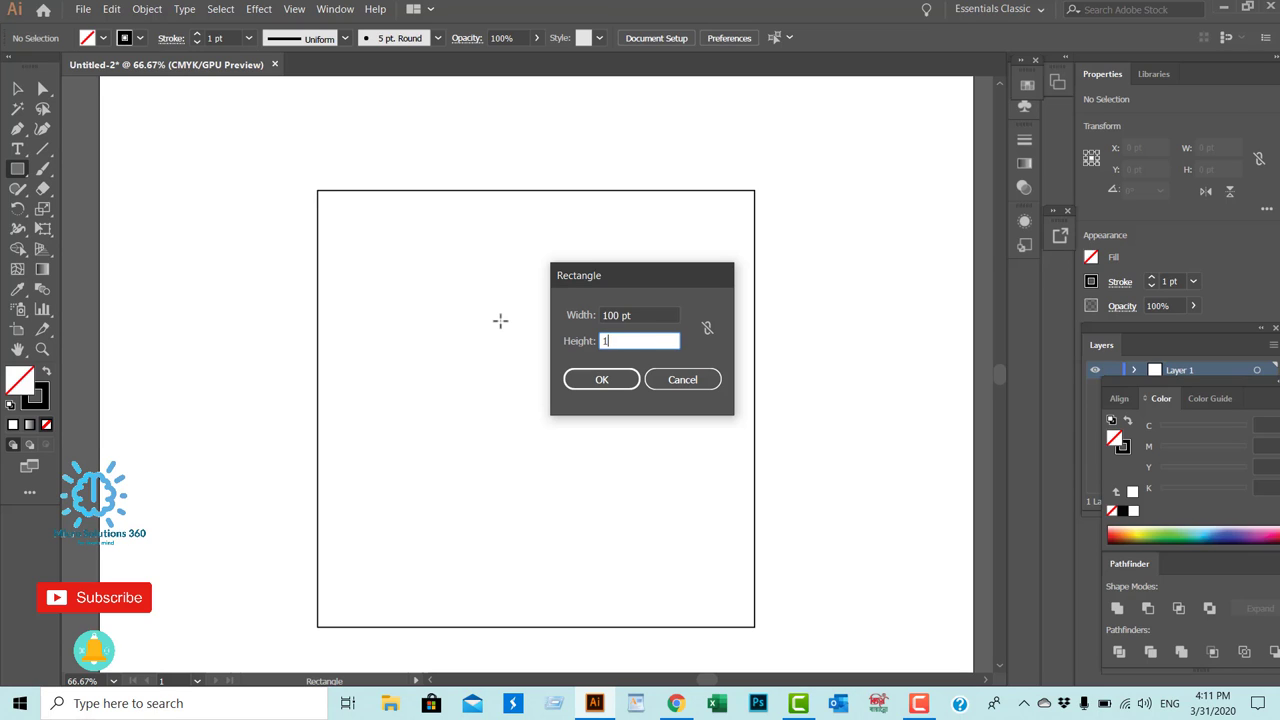
pyautogui.press('Return')
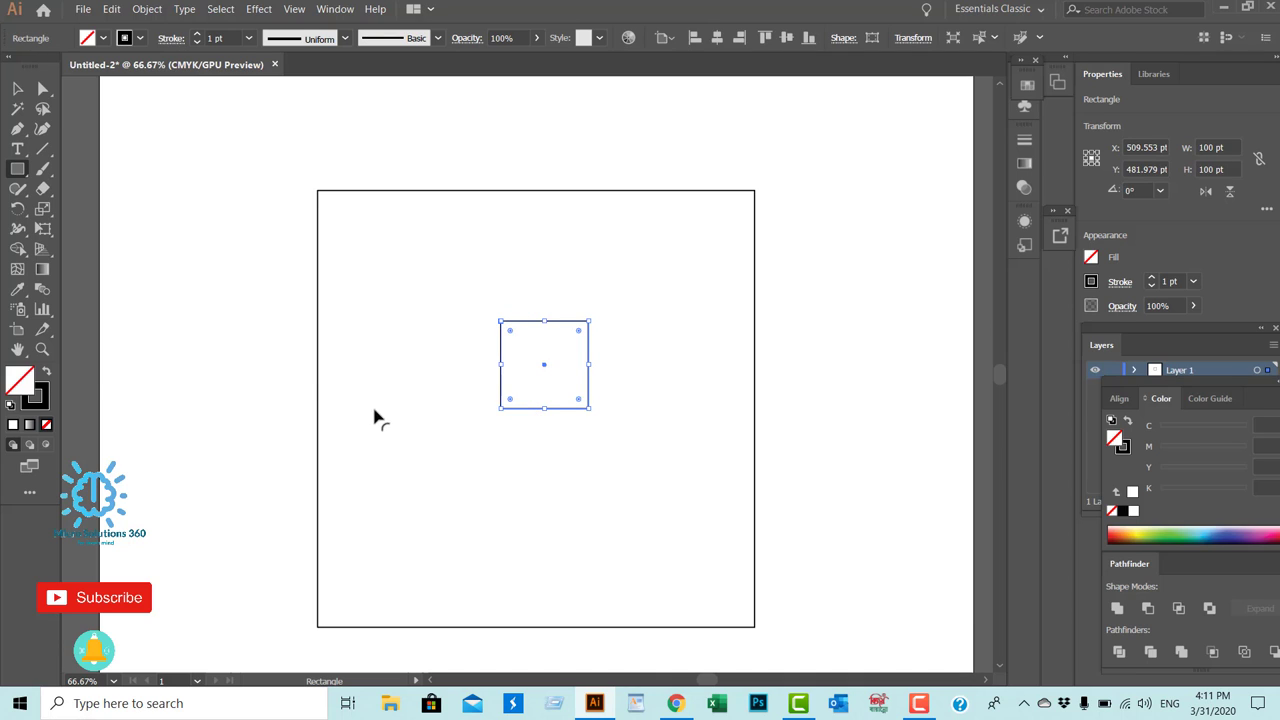
pyautogui.click(46, 373)
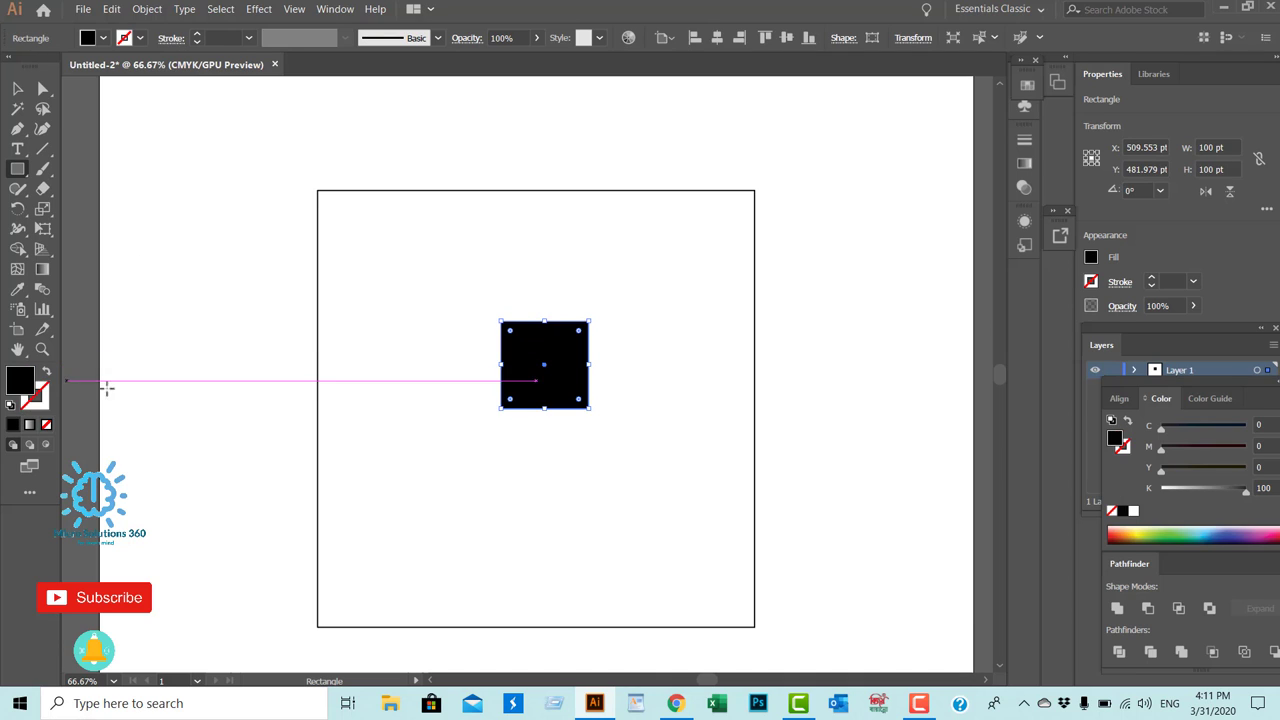
# - Rotate the black square 45° into a diamond and Alt-drag a copy to its right
pyautogui.click(18, 90)
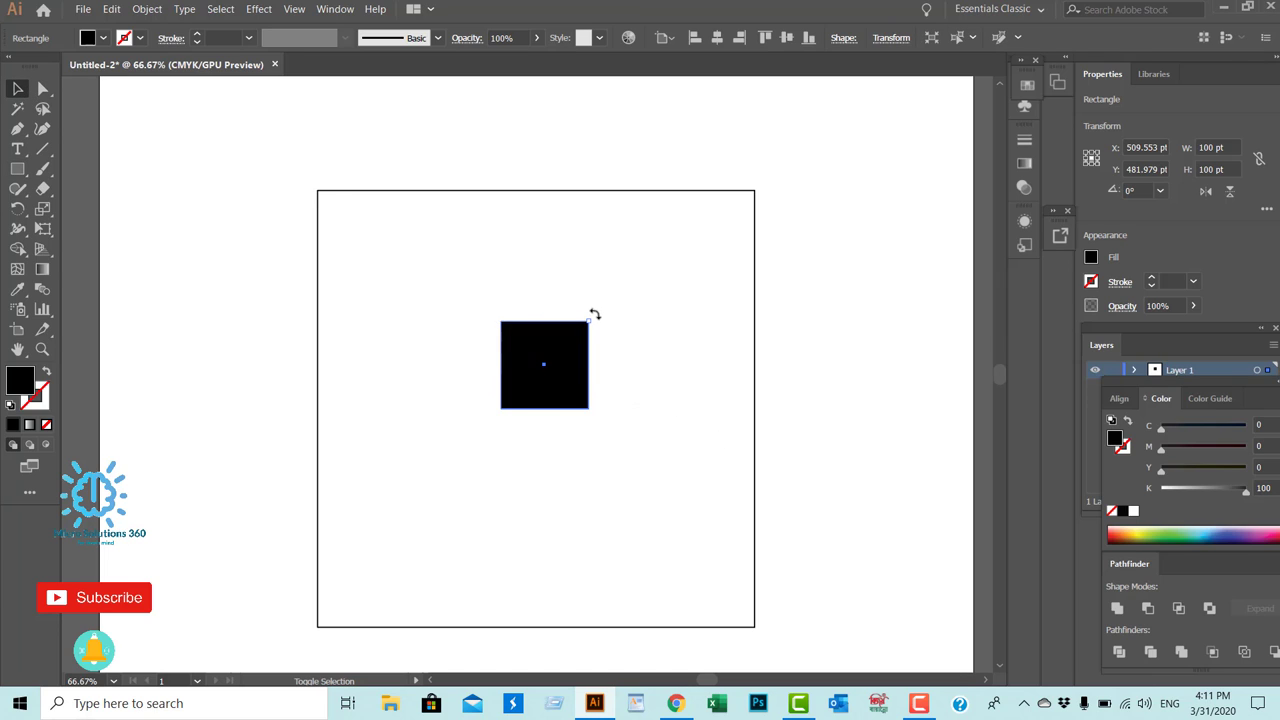
pyautogui.moveTo(594, 314); pyautogui.dragTo(623, 370)
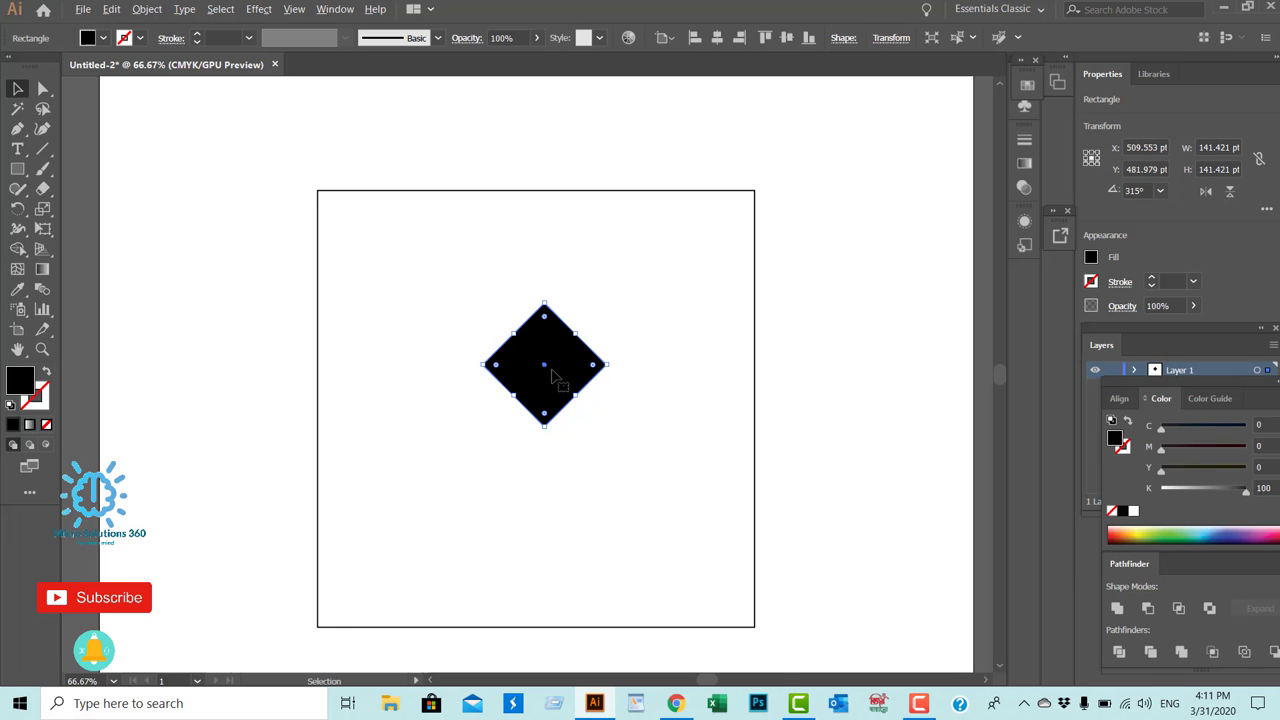
pyautogui.moveTo(551, 371); pyautogui.dragTo(711, 372)
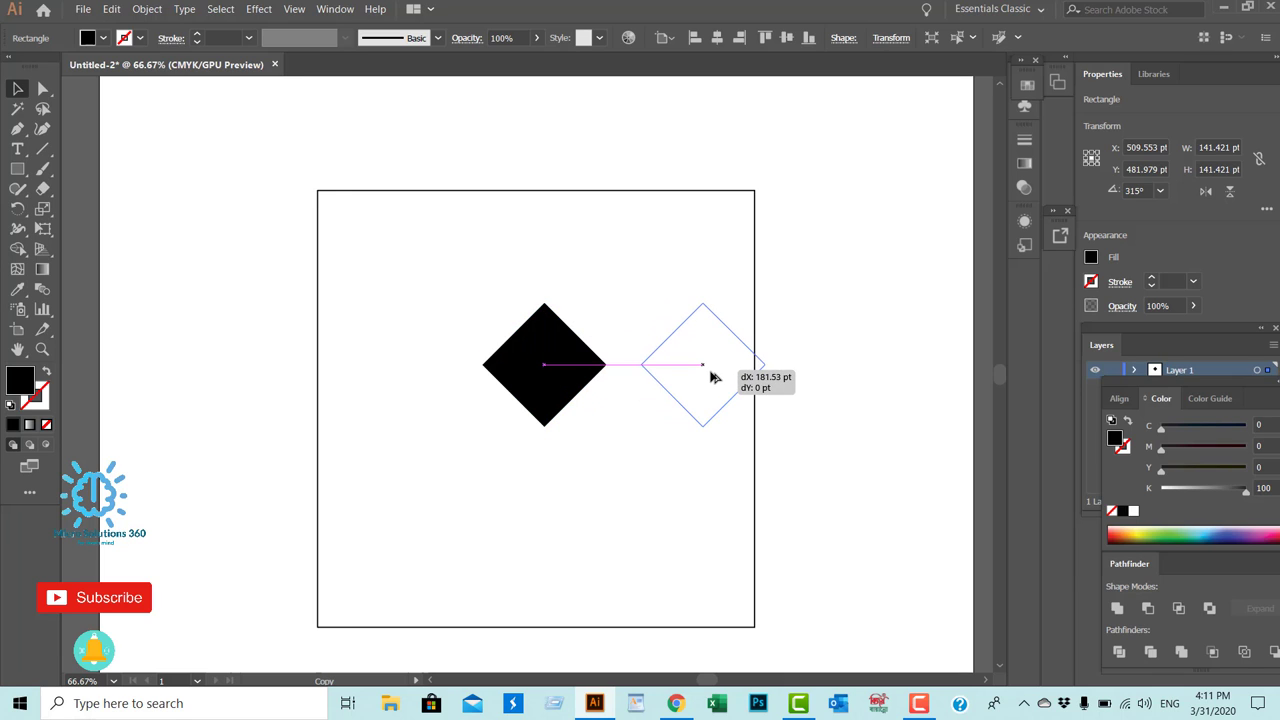
pyautogui.moveTo(712, 376); pyautogui.dragTo(655, 541)
# - Copy both diamonds below to make a two-by-two group centred in the square
pyautogui.hotkey('ctrl', 'a')
pyautogui.moveTo(465, 301); pyautogui.dragTo(662, 480)
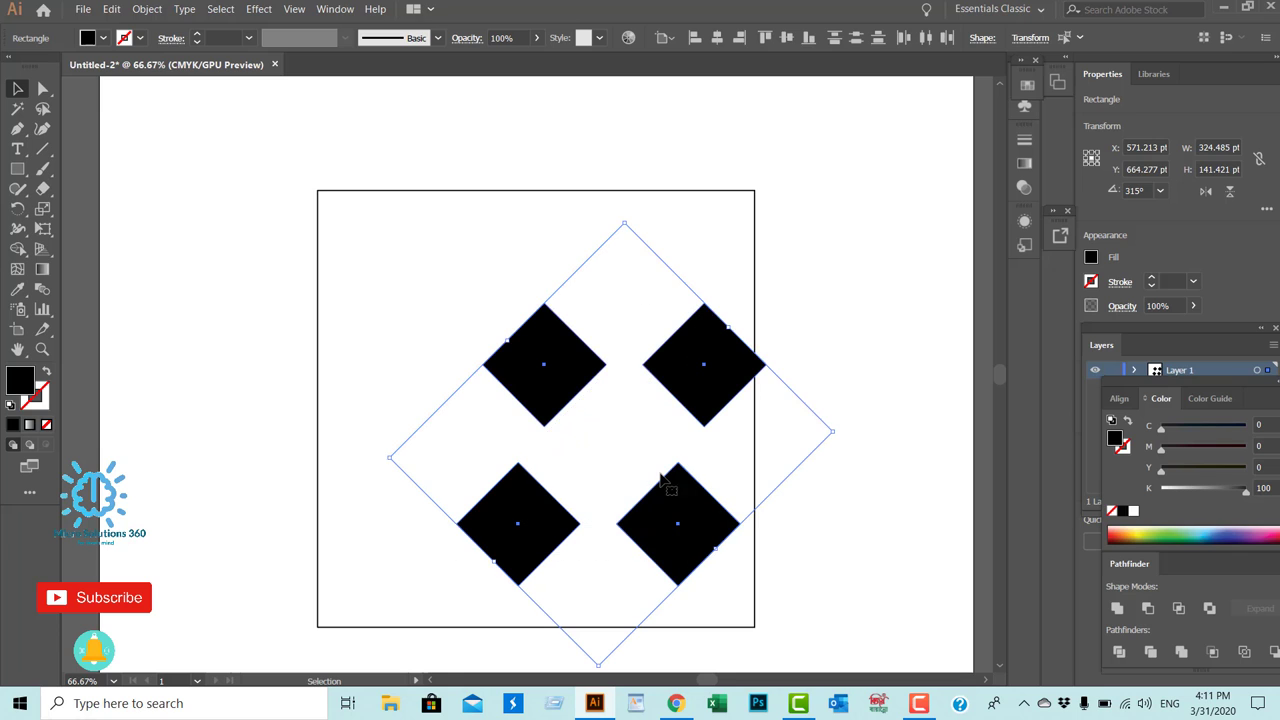
pyautogui.moveTo(552, 370); pyautogui.dragTo(485, 325)
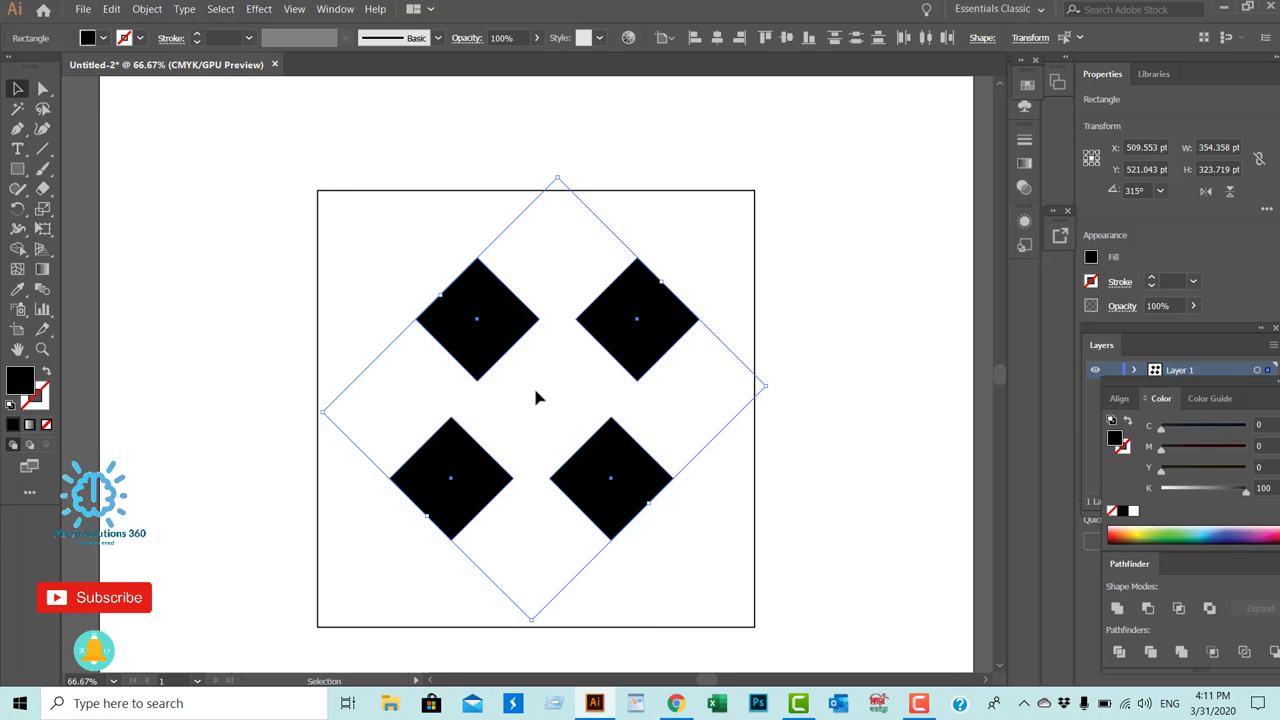
pyautogui.click(536, 398)
pyautogui.click(505, 345)
# - Drag the diamonds onto the square's top-left, top-right, bottom-right and bottom-left corners
pyautogui.moveTo(451, 308); pyautogui.dragTo(343, 208)
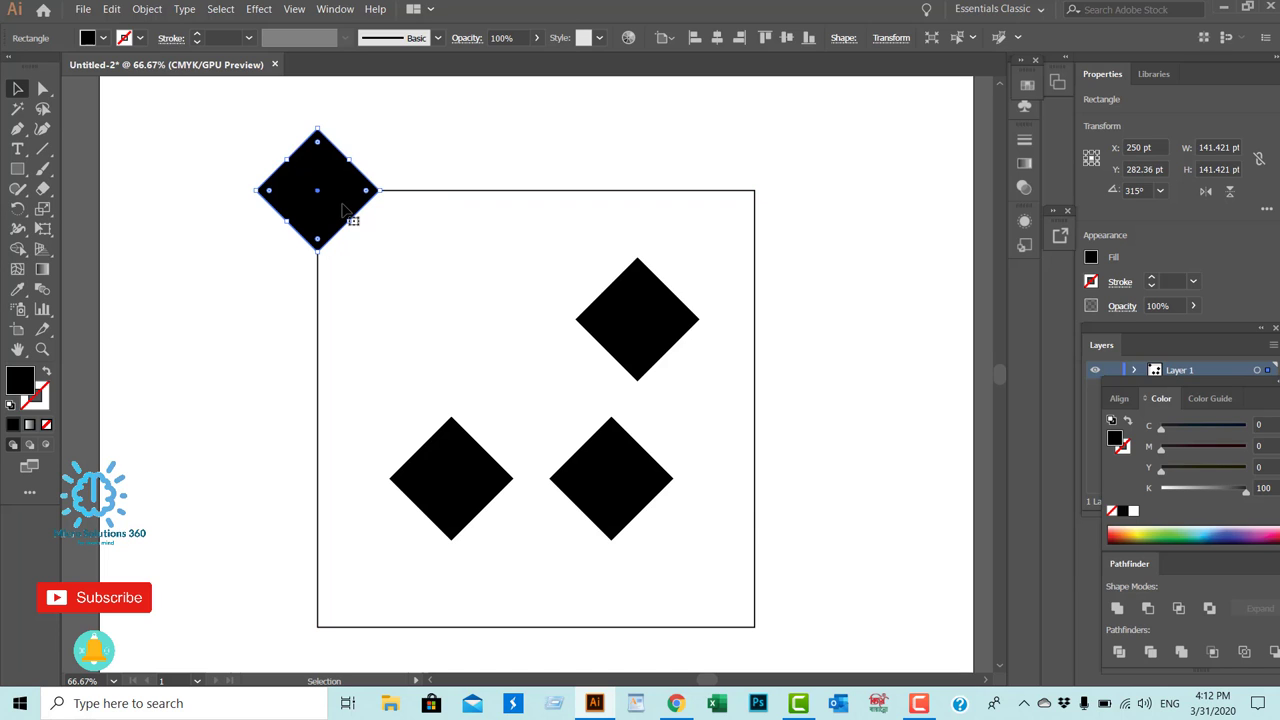
pyautogui.moveTo(650, 358); pyautogui.dragTo(765, 228)
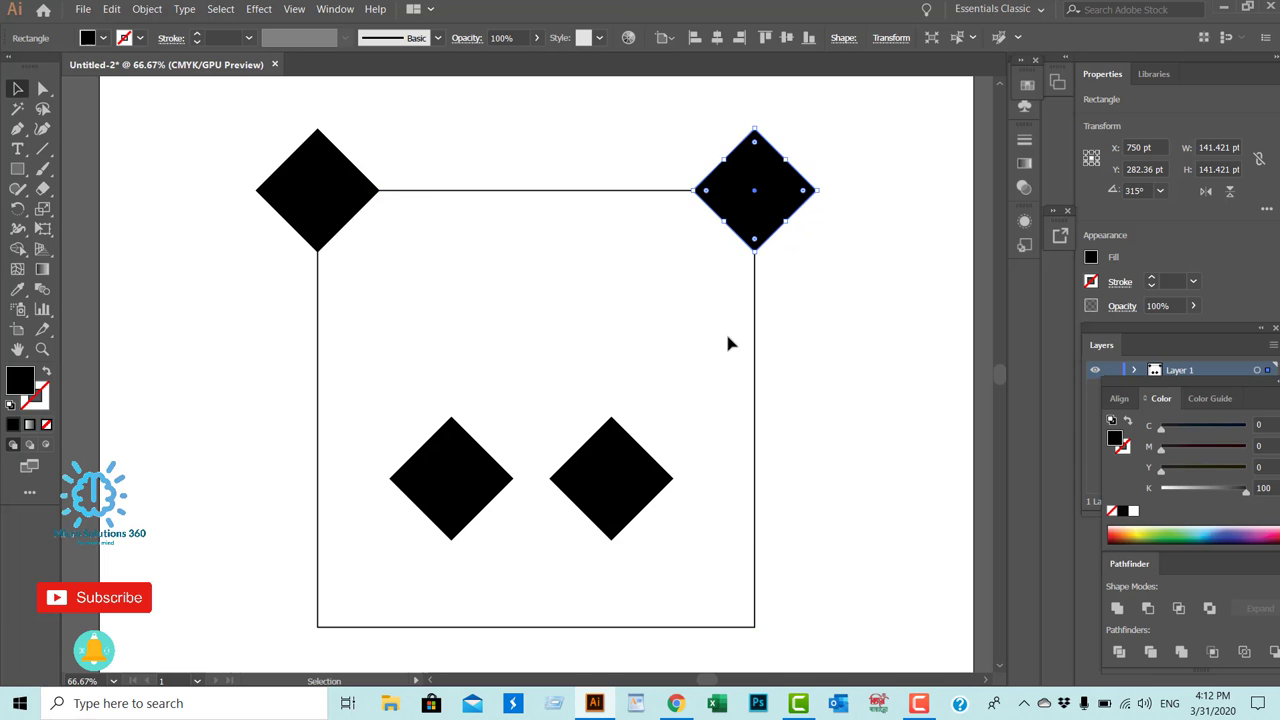
pyautogui.scroll(-3, 716, 350)
pyautogui.moveTo(631, 286); pyautogui.dragTo(773, 432)
pyautogui.moveTo(491, 306)
pyautogui.mouseDown()
pyautogui.moveTo(381, 378)
pyautogui.moveTo(355, 452)
pyautogui.mouseUp()
# - Fine-tune the top-left diamond so it centres exactly on its corner
pyautogui.scroll(2, 453, 406)
pyautogui.scroll(3, 478, 410)
pyautogui.scroll(2, 480, 419)
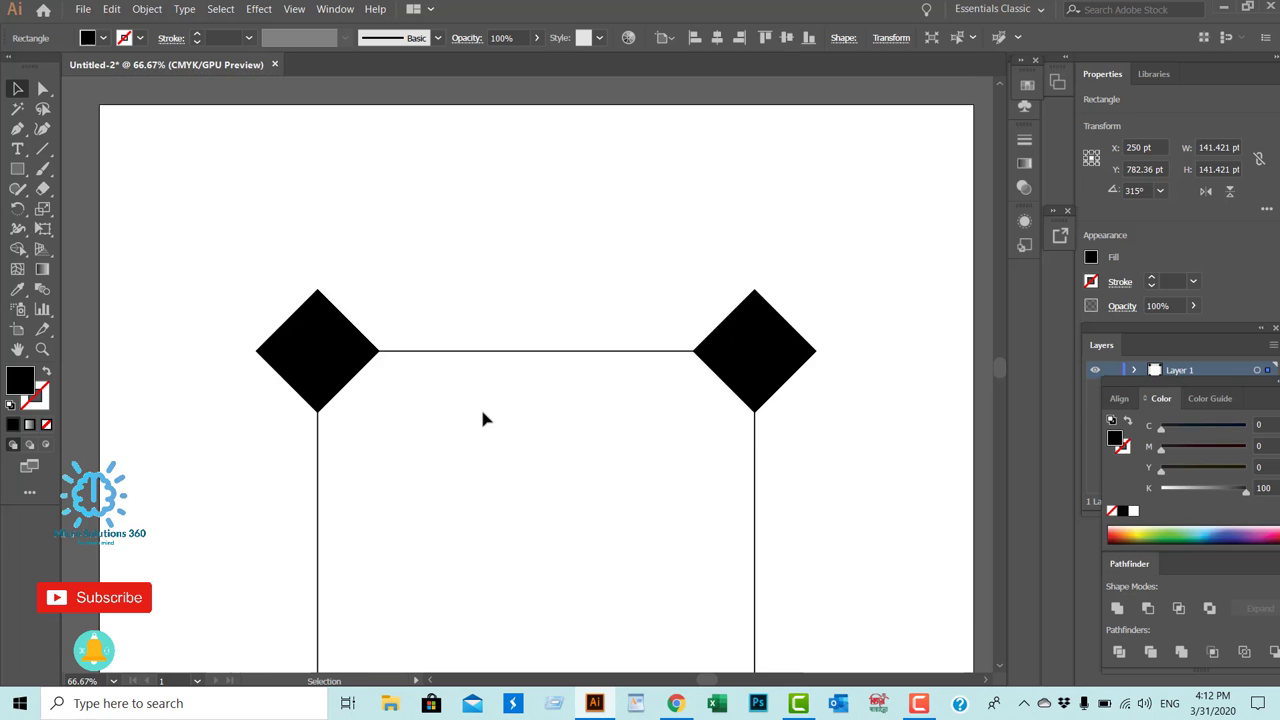
pyautogui.moveTo(355, 365)
pyautogui.mouseDown()
pyautogui.moveTo(571, 506)
pyautogui.moveTo(367, 253)
pyautogui.moveTo(435, 253)
pyautogui.moveTo(367, 361)
pyautogui.mouseUp()
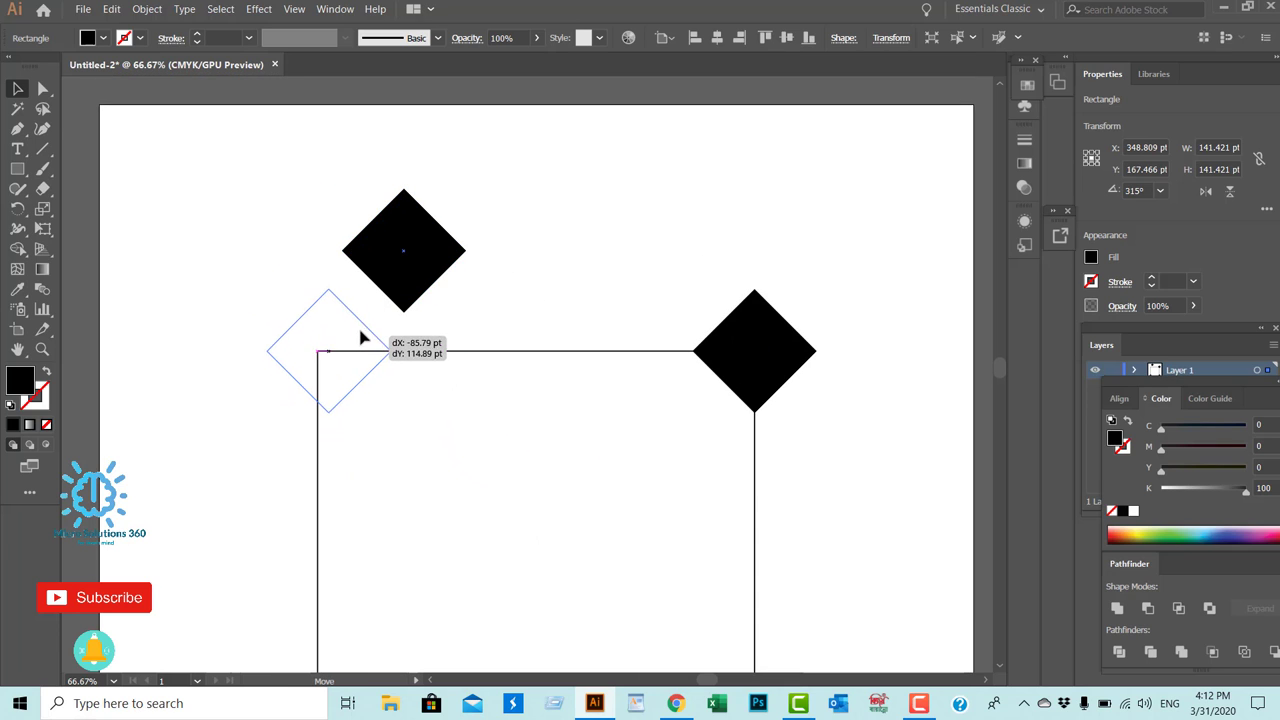
pyautogui.moveTo(367, 361); pyautogui.dragTo(352, 344)
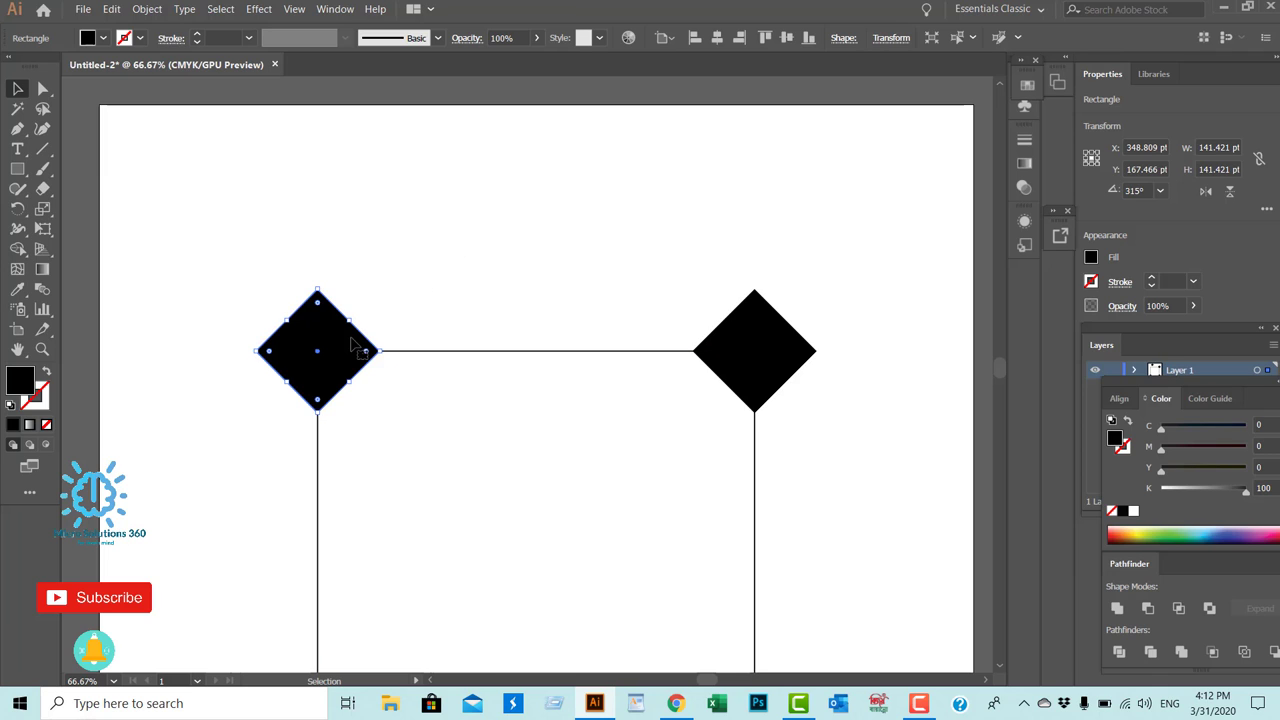
pyautogui.click(640, 462)
pyautogui.scroll(2, 850, 500)
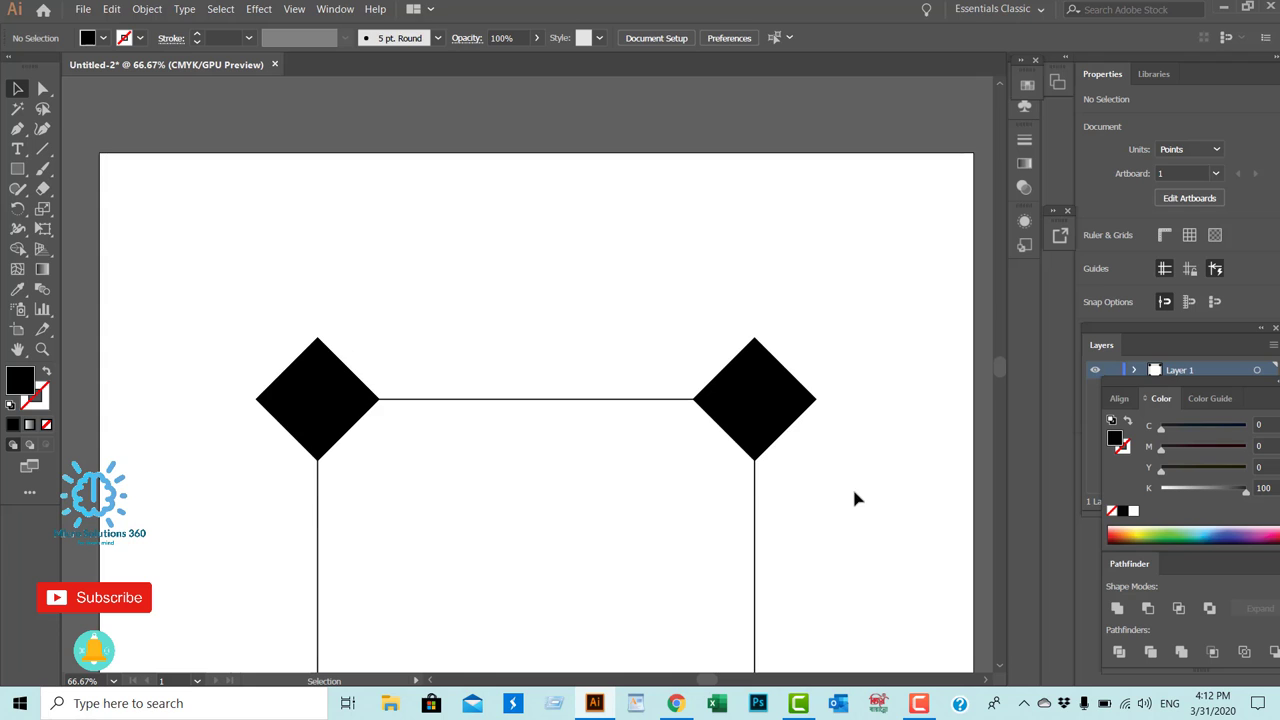
# - Open Window > Transform and resize the top-right diamond to 5 × 5 pt
pyautogui.click(775, 455)
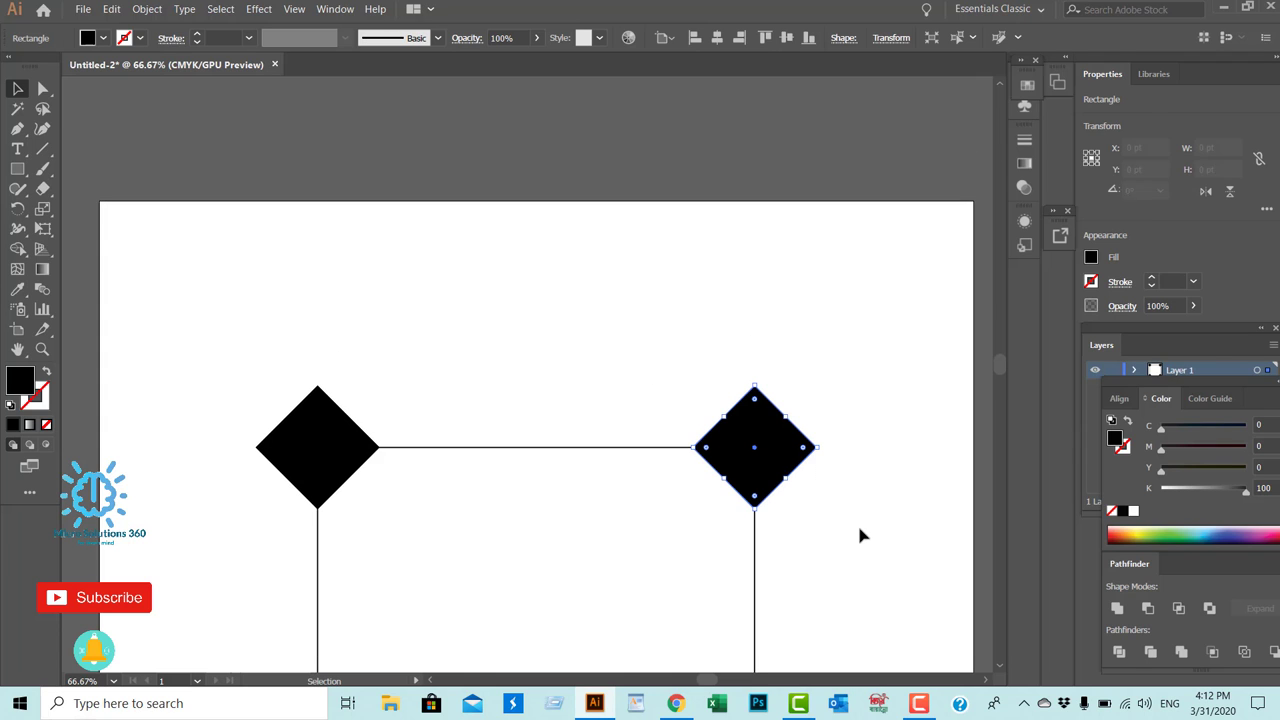
pyautogui.click(335, 9)
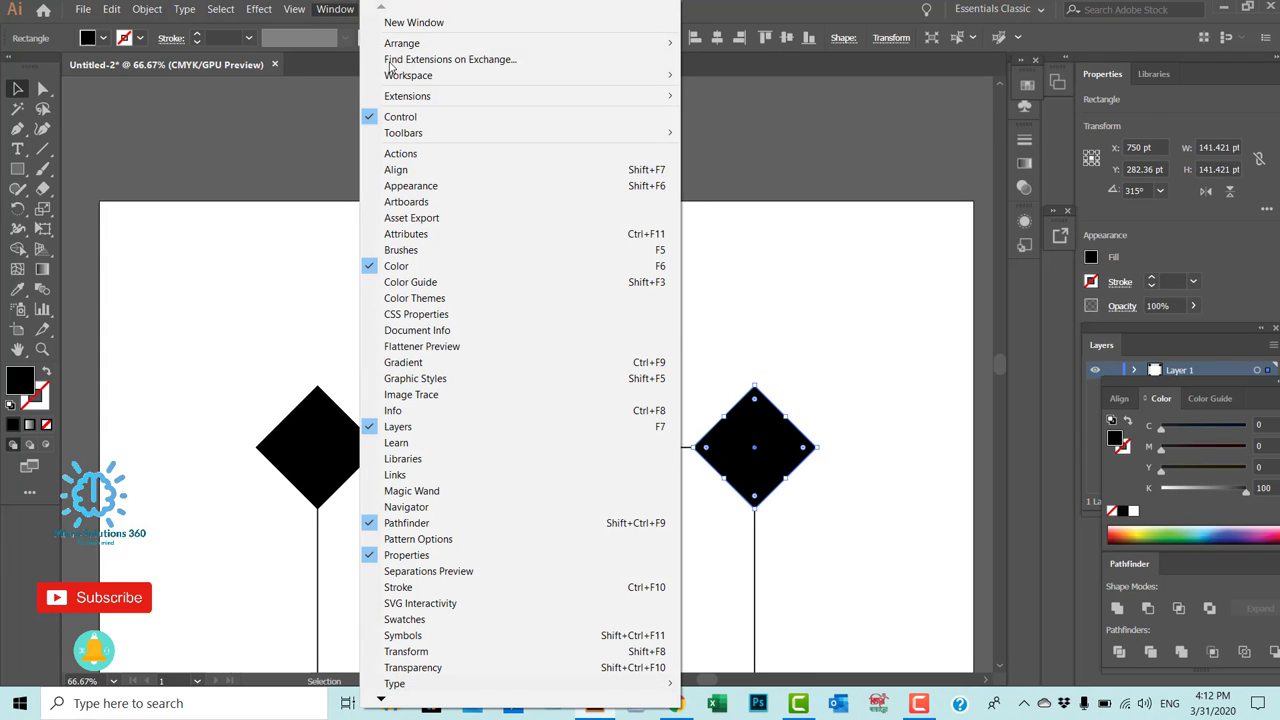
pyautogui.click(457, 651)
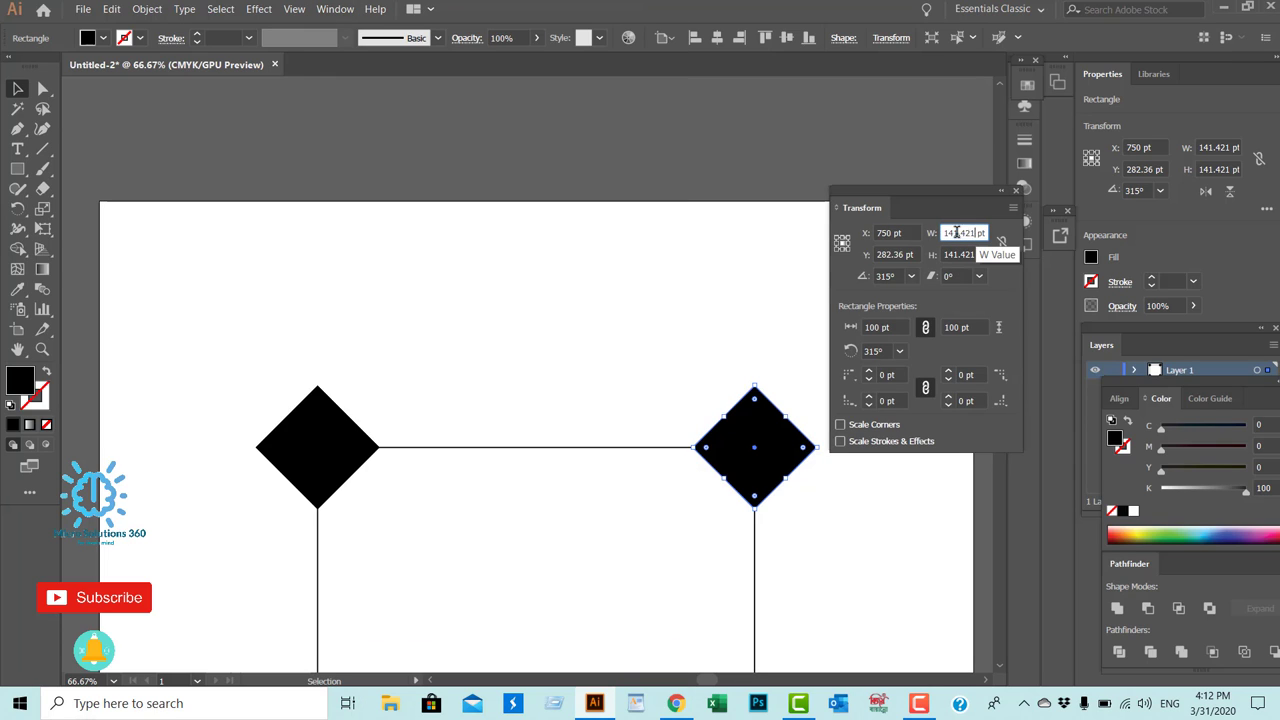
pyautogui.moveTo(975, 232); pyautogui.dragTo(940, 236)
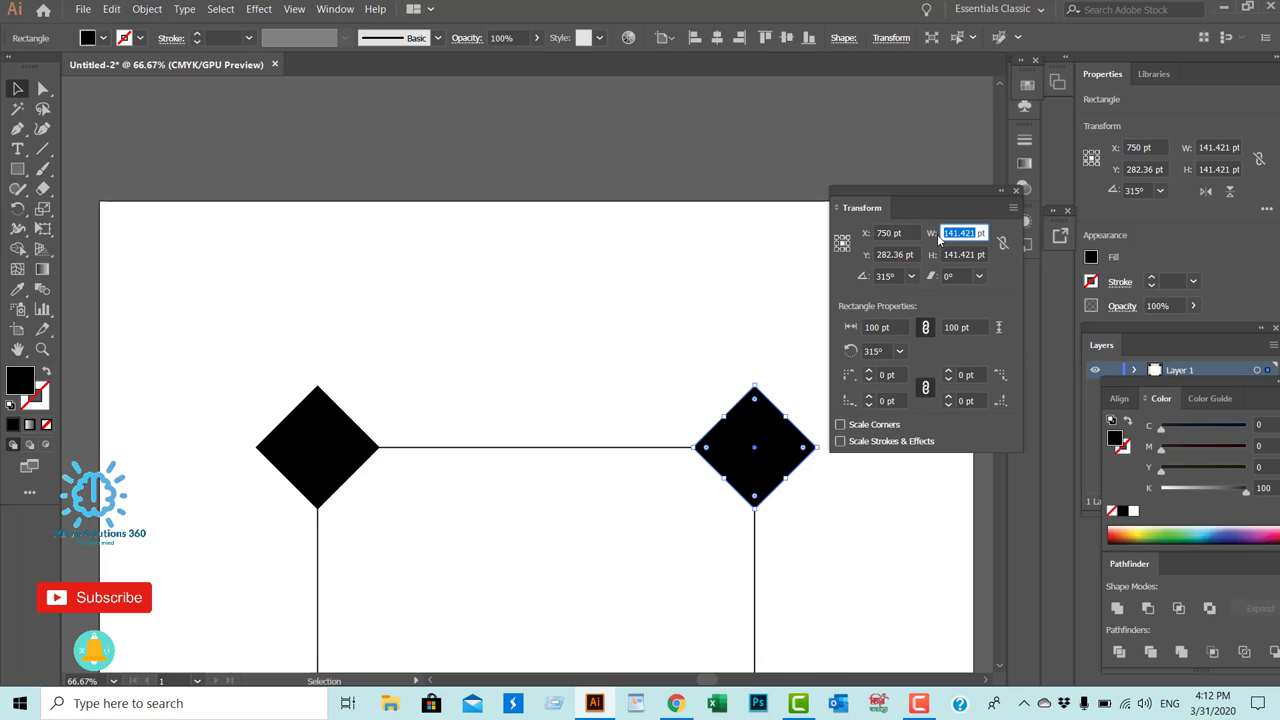
pyautogui.write('5')
pyautogui.press('Tab')
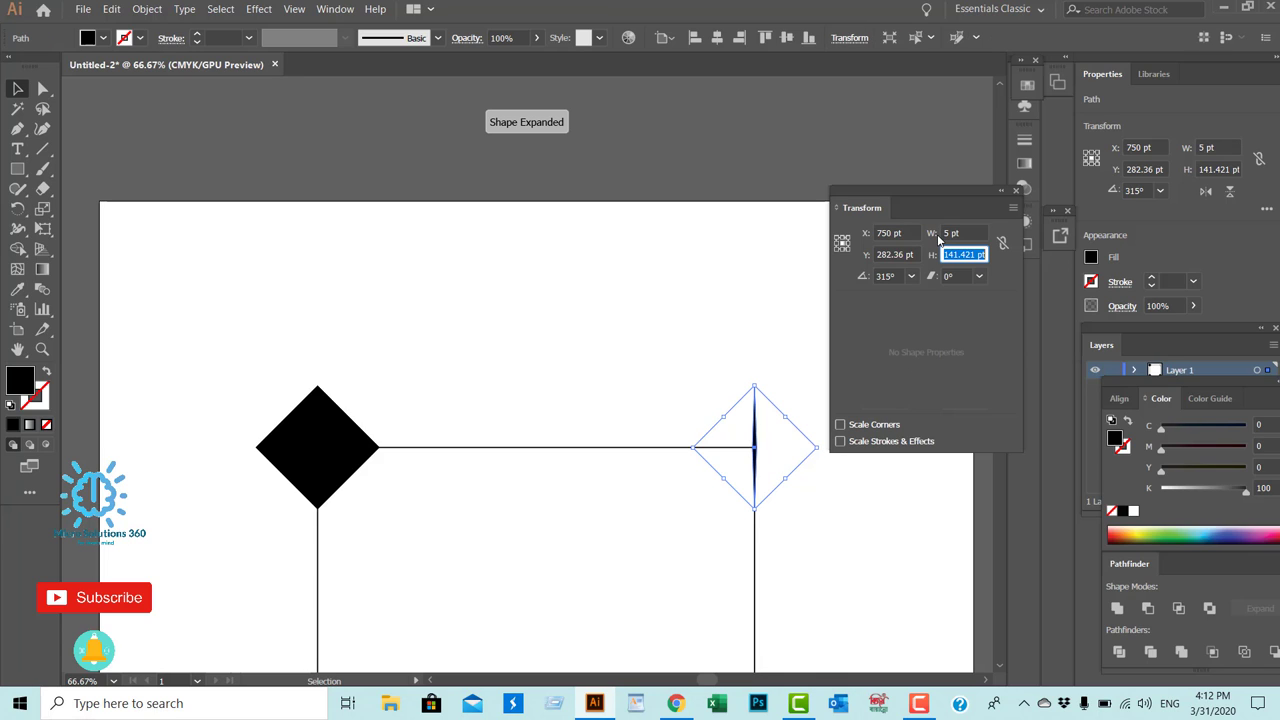
pyautogui.write('5')
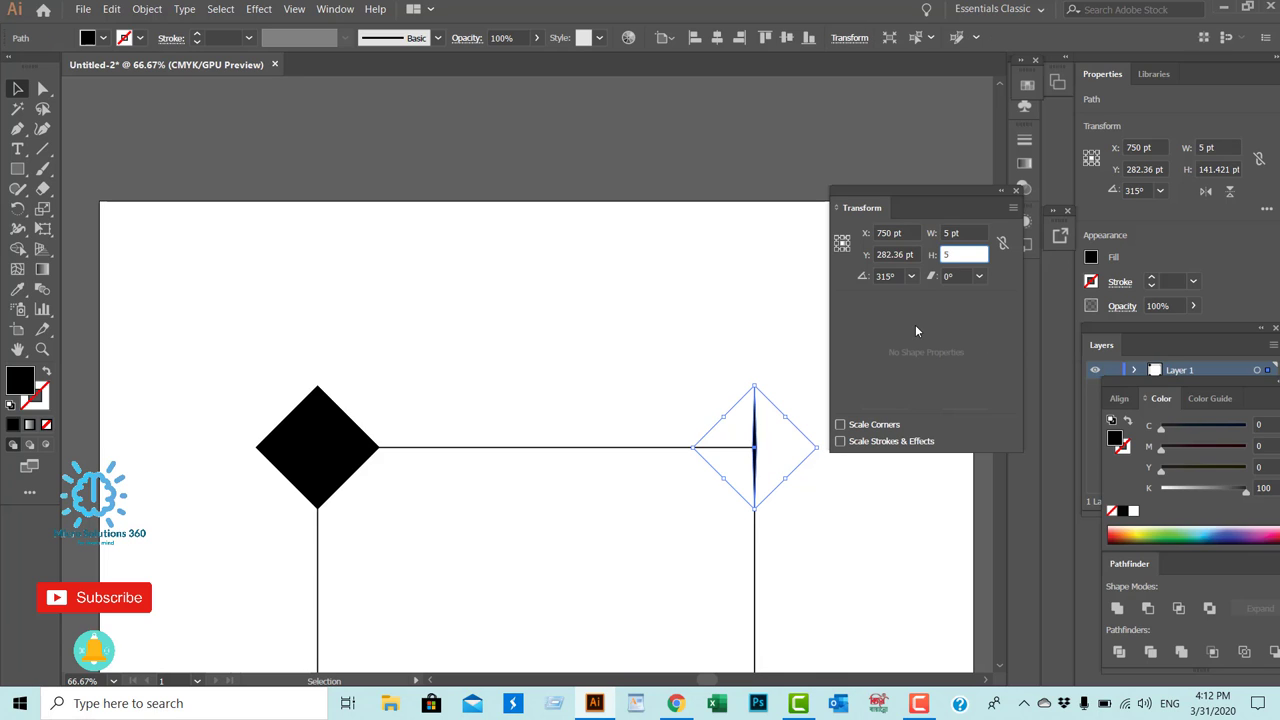
pyautogui.press('Return')
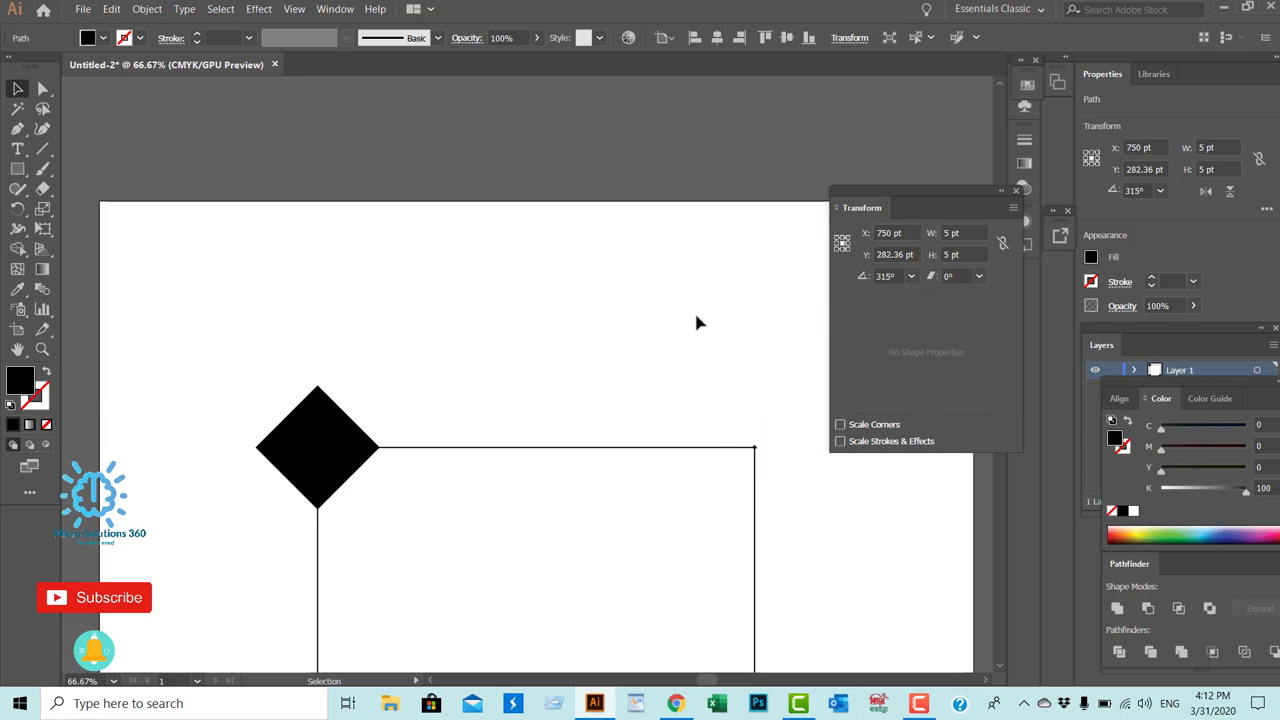
pyautogui.click(697, 316)
# - Resize the top-left diamond to 5 × 5 pt as well
pyautogui.scroll(-1, 697, 316)
pyautogui.click(317, 350)
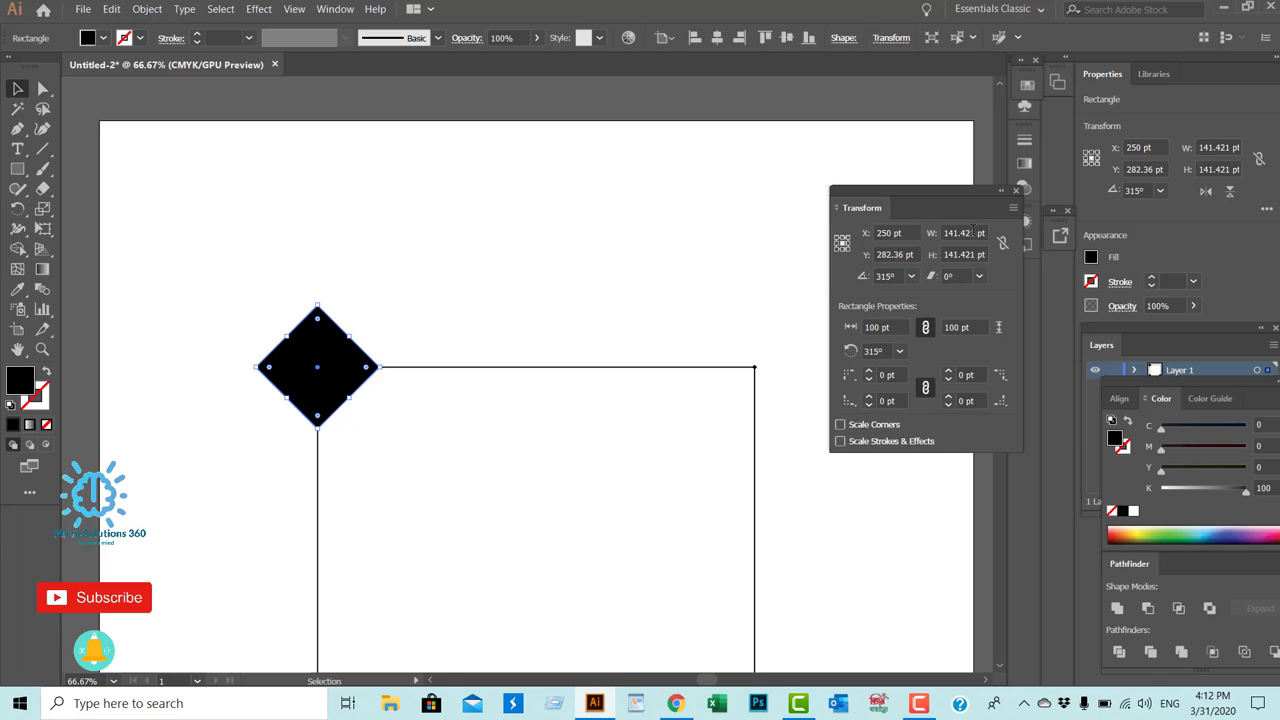
pyautogui.moveTo(975, 233); pyautogui.dragTo(942, 233)
pyautogui.press('Tab')
pyautogui.write('5')
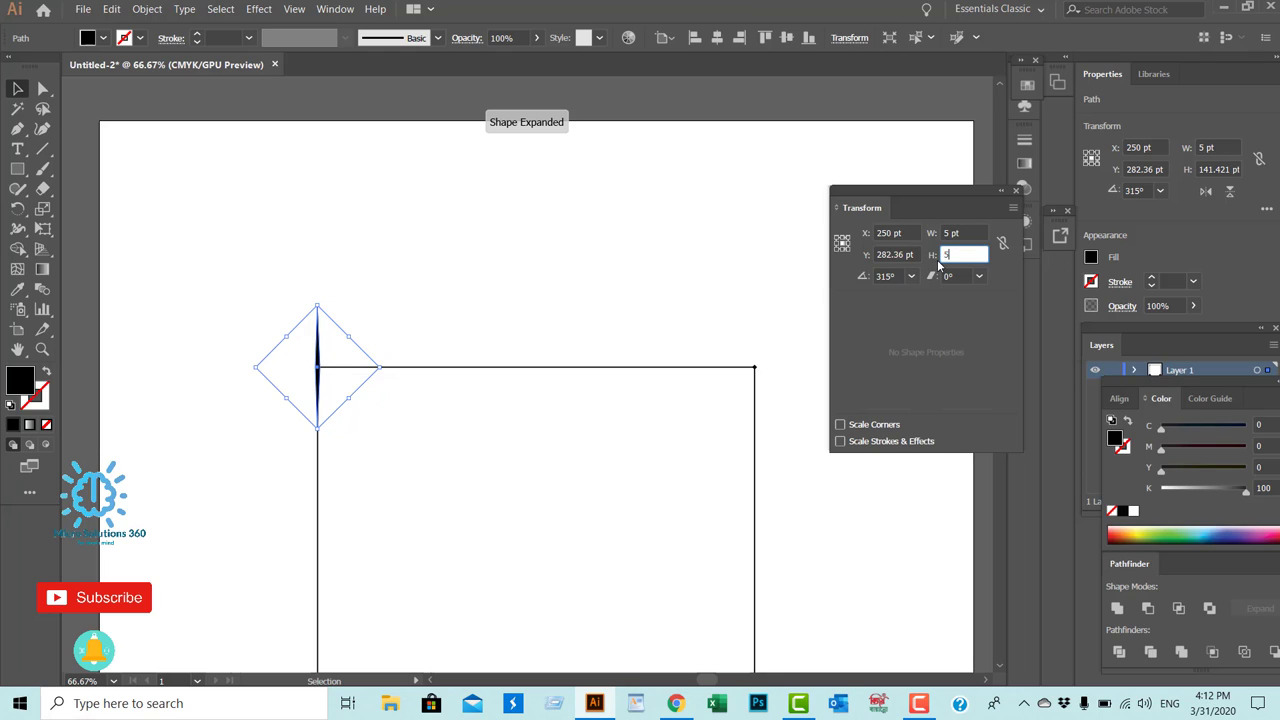
pyautogui.press('Return')
# - Resize the bottom-right diamond to 20 × 20 pt in the Transform panel
pyautogui.click(553, 481)
pyautogui.scroll(-1, 553, 470)
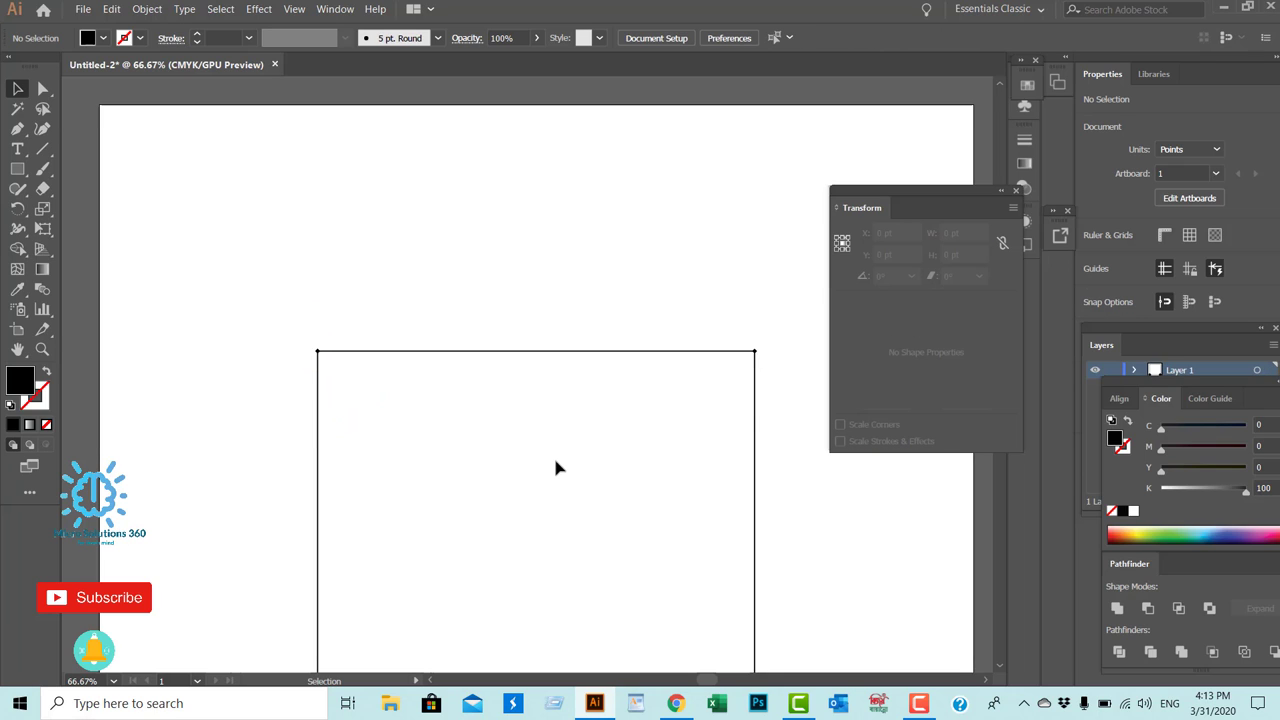
pyautogui.moveTo(286, 294); pyautogui.dragTo(725, 366)
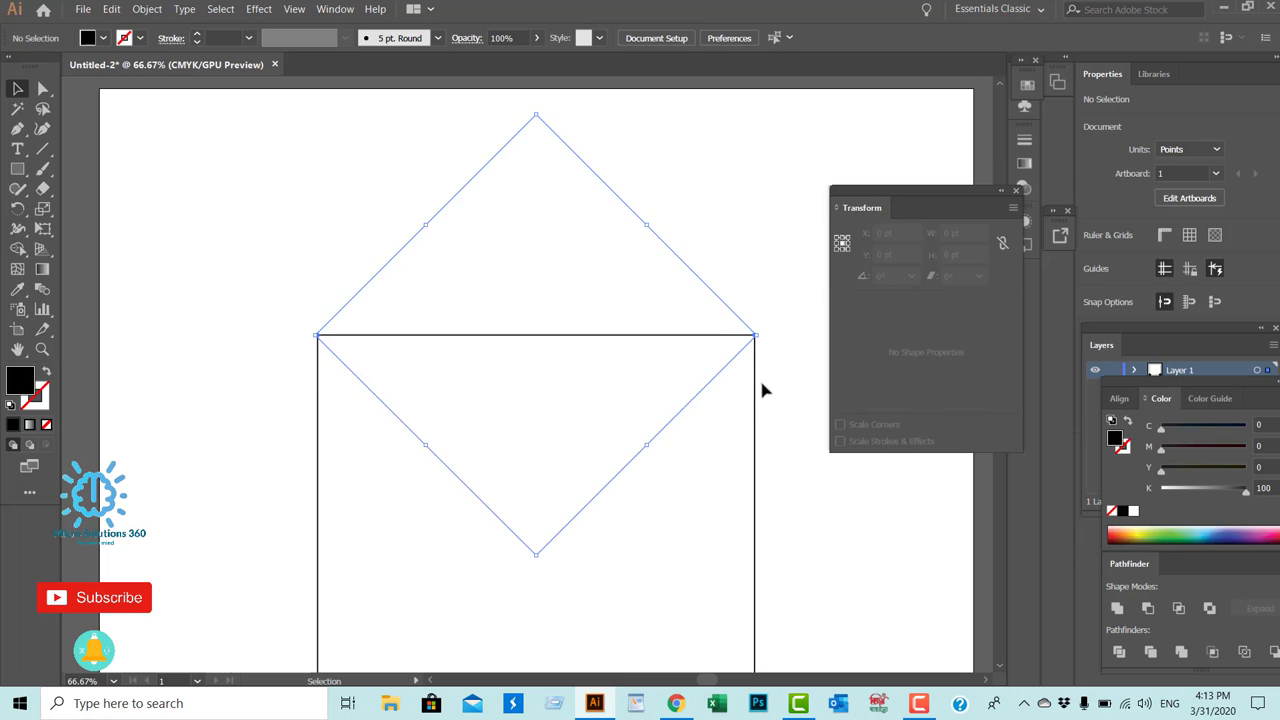
pyautogui.scroll(-3, 745, 420)
pyautogui.scroll(-6, 745, 428)
pyautogui.click(765, 500)
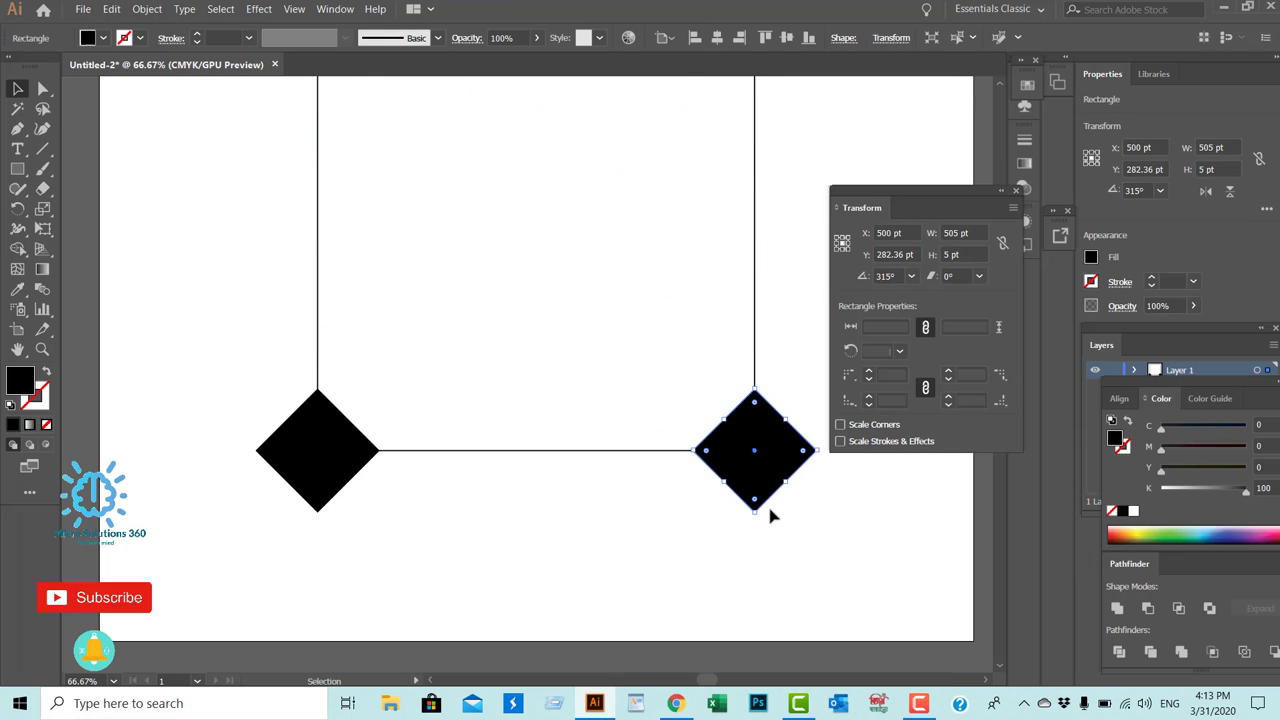
pyautogui.click(975, 232)
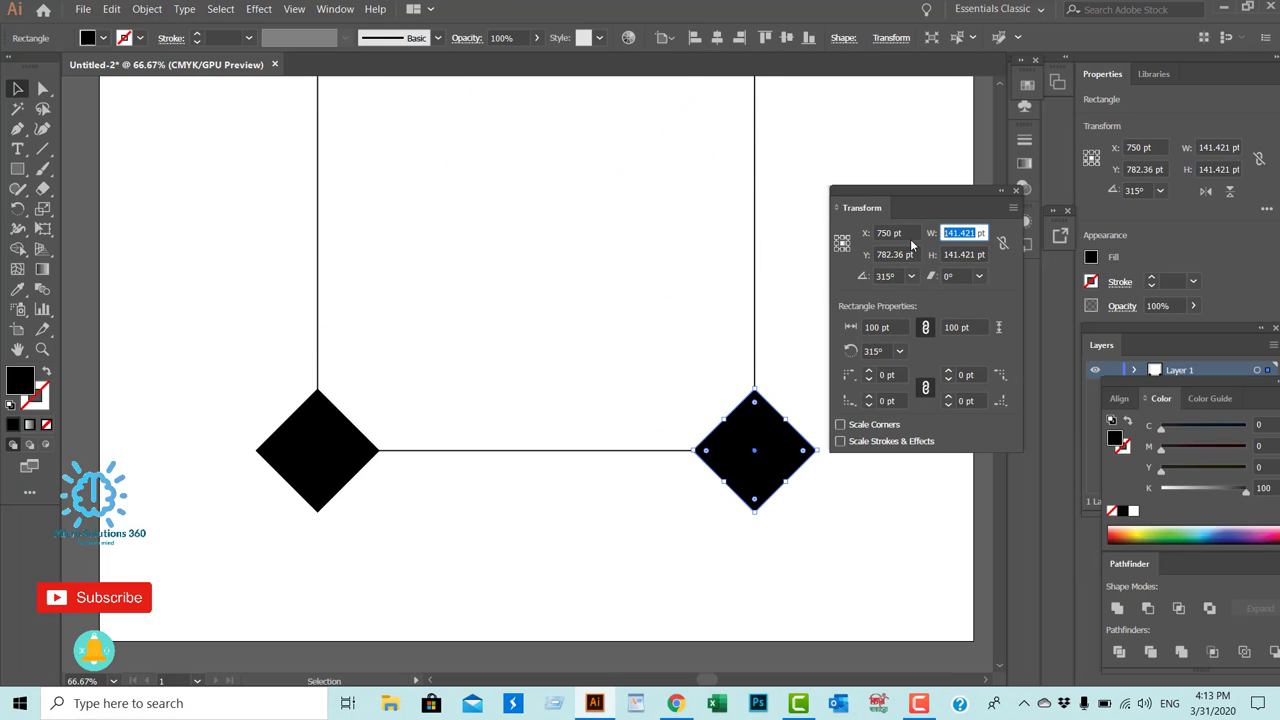
pyautogui.write('20')
pyautogui.press('Tab')
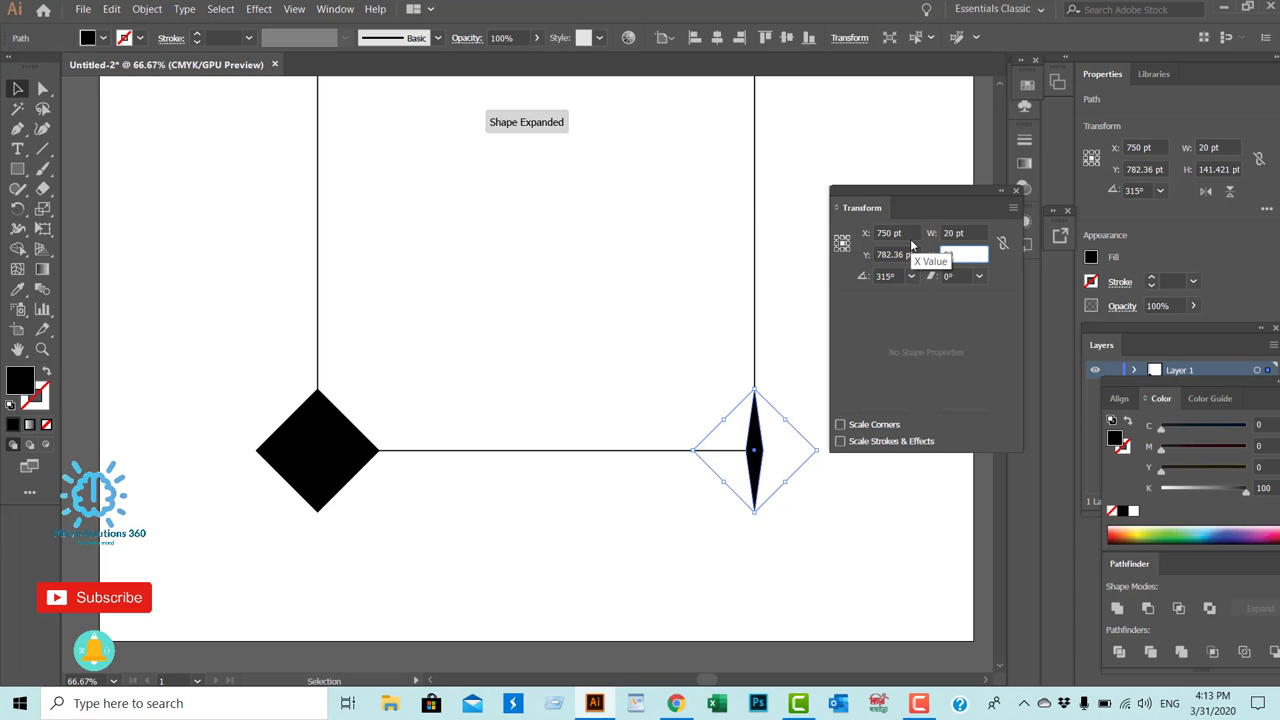
pyautogui.write('20')
pyautogui.press('Return')
# - Resize the bottom-left diamond to 20 × 20 pt, then marquee-select both top diamonds
pyautogui.moveTo(208, 386); pyautogui.dragTo(372, 512)
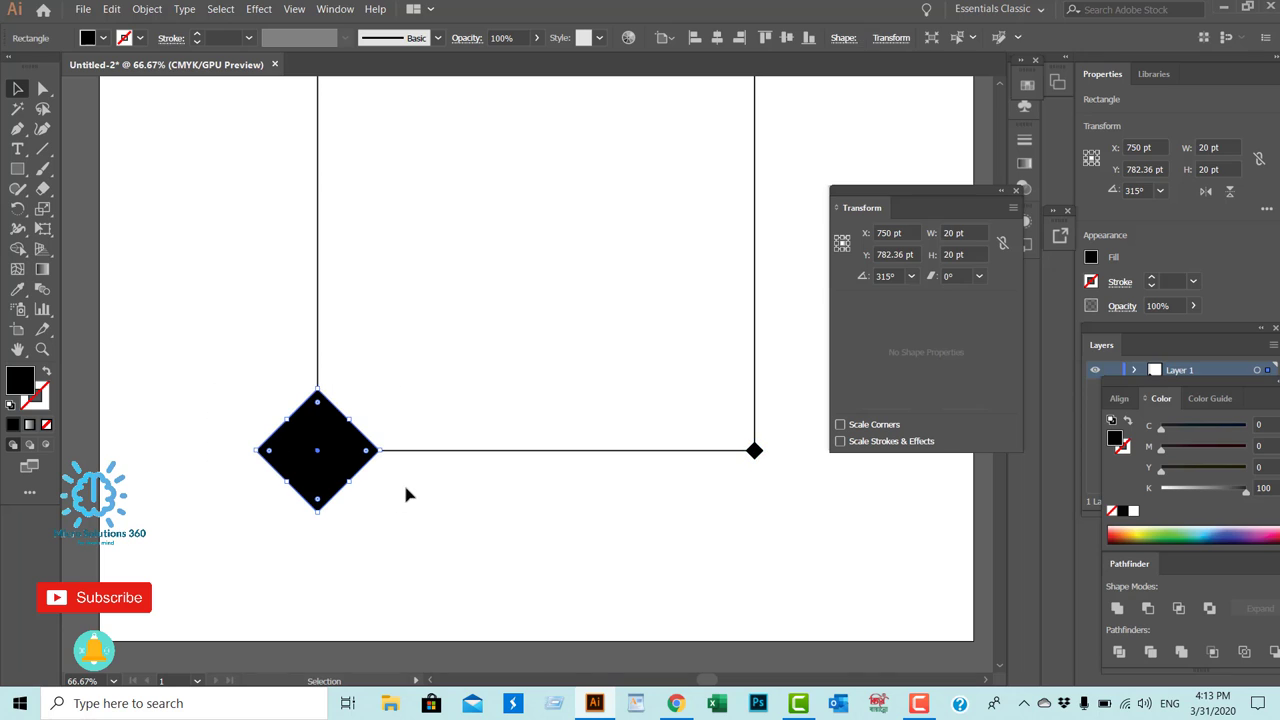
pyautogui.doubleClick(975, 233)
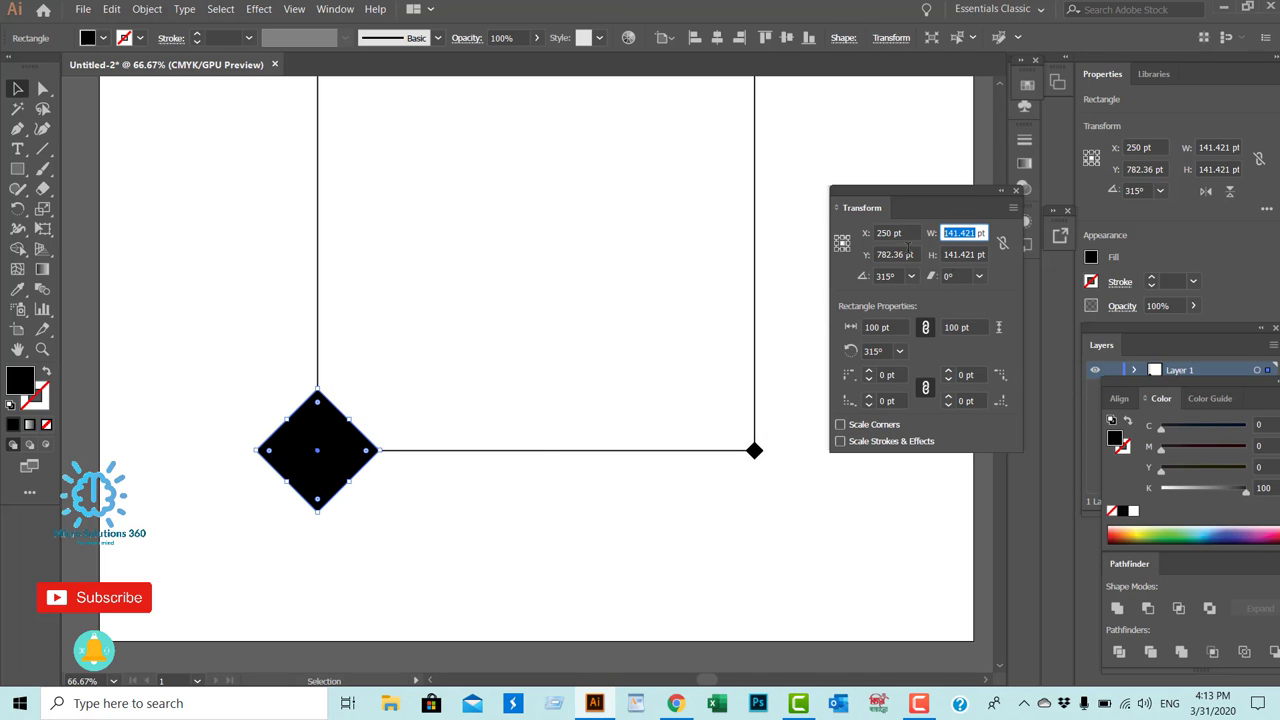
pyautogui.write('20')
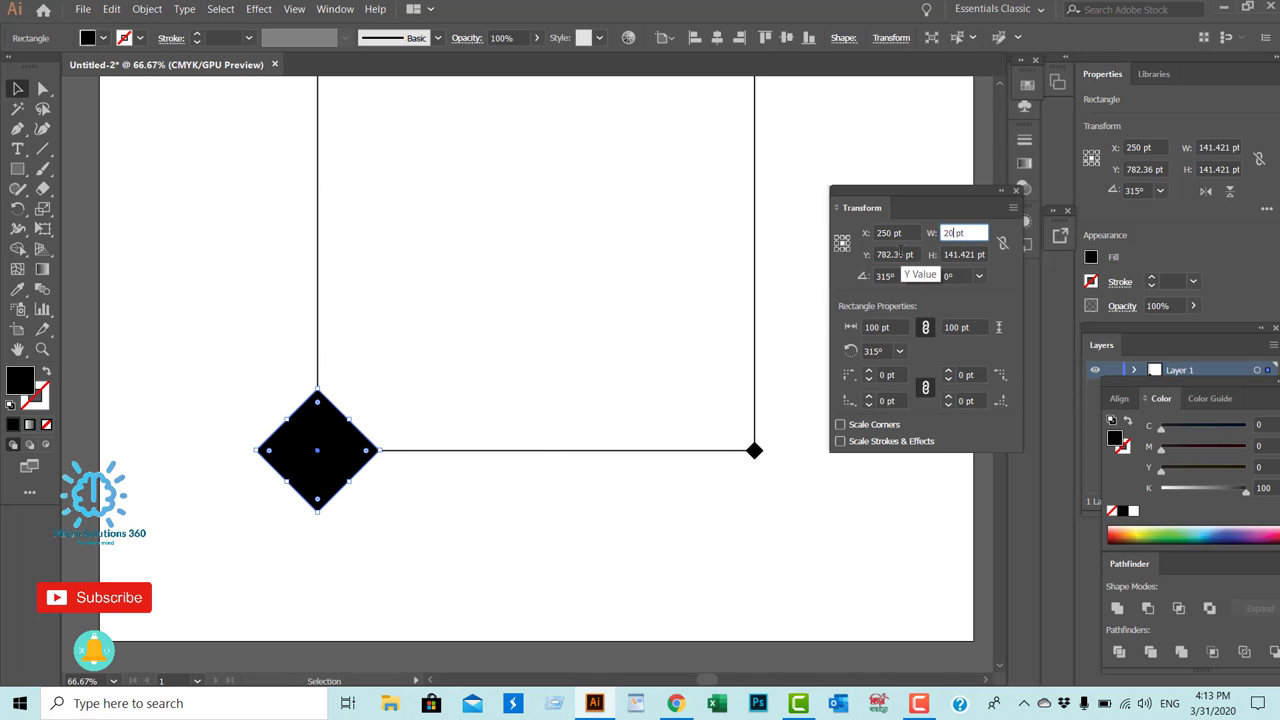
pyautogui.press('Tab')
pyautogui.write('2')
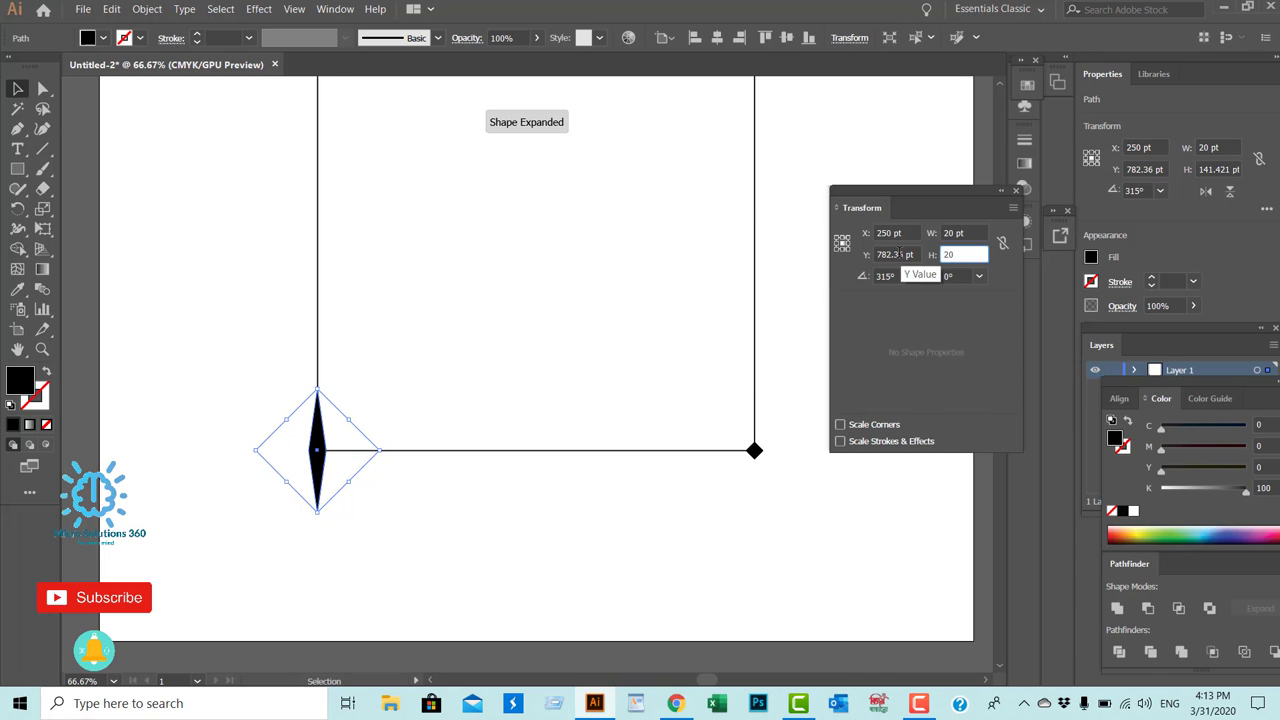
pyautogui.press('Return')
pyautogui.scroll(3, 560, 380)
pyautogui.scroll(2, 566, 408)
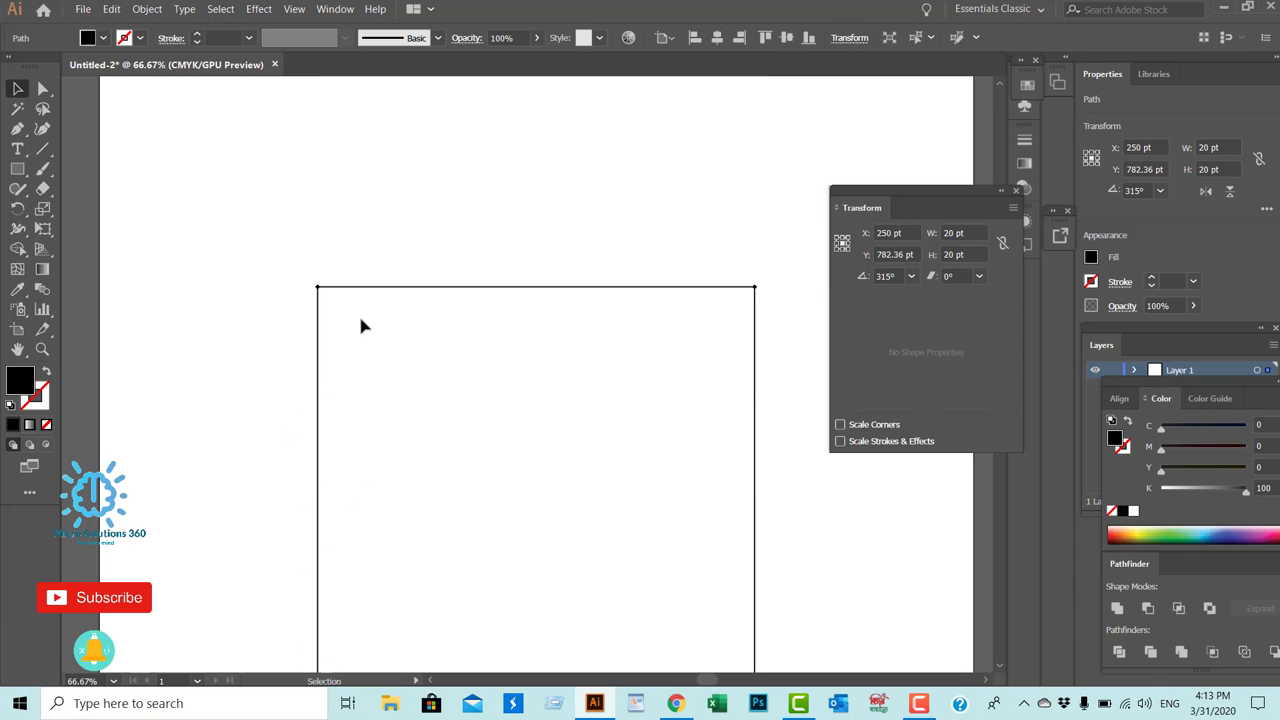
pyautogui.moveTo(240, 249); pyautogui.dragTo(783, 391)
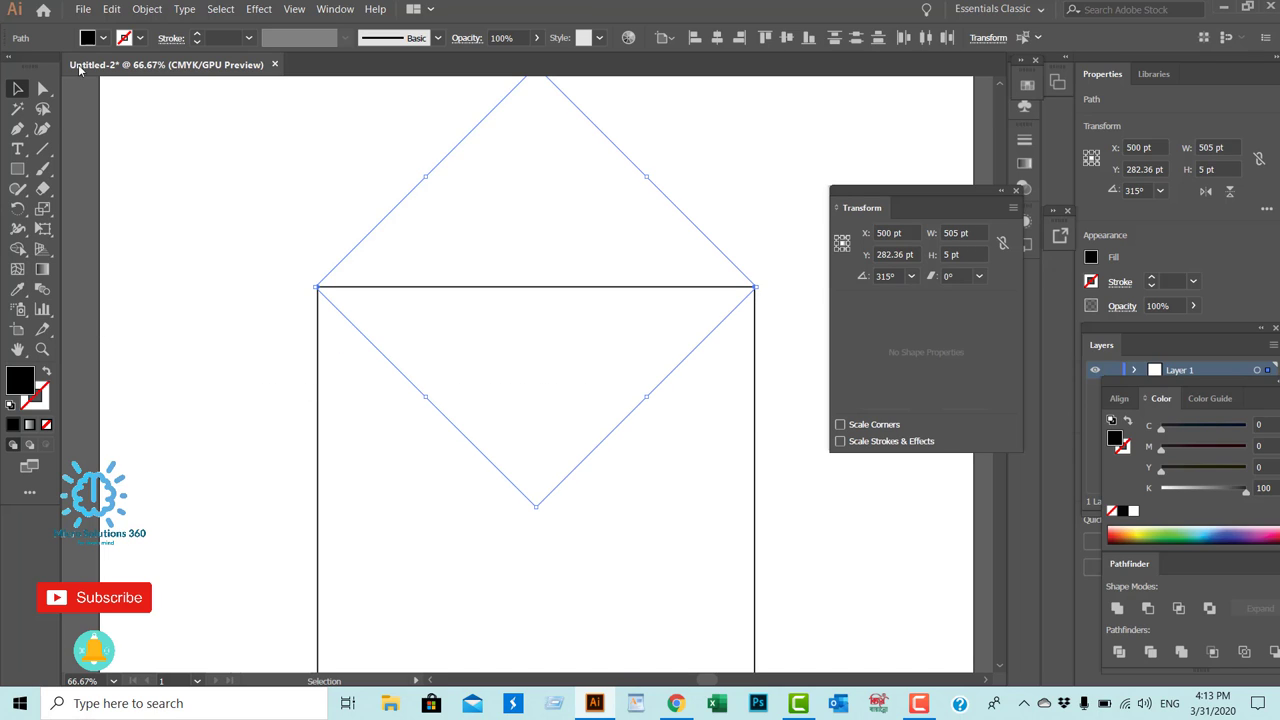
# - Keep Object > Blend > Blend Options spacing on Specified Steps and confirm
pyautogui.click(147, 9)
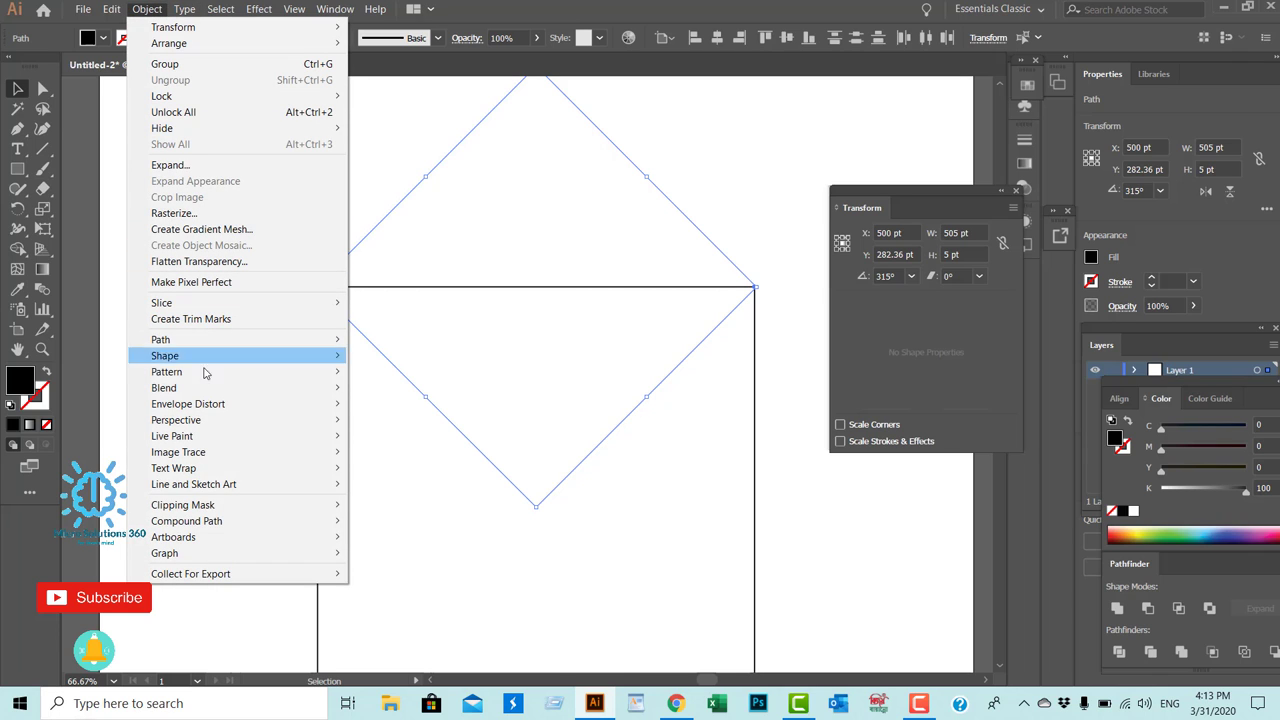
pyautogui.moveTo(164, 388)
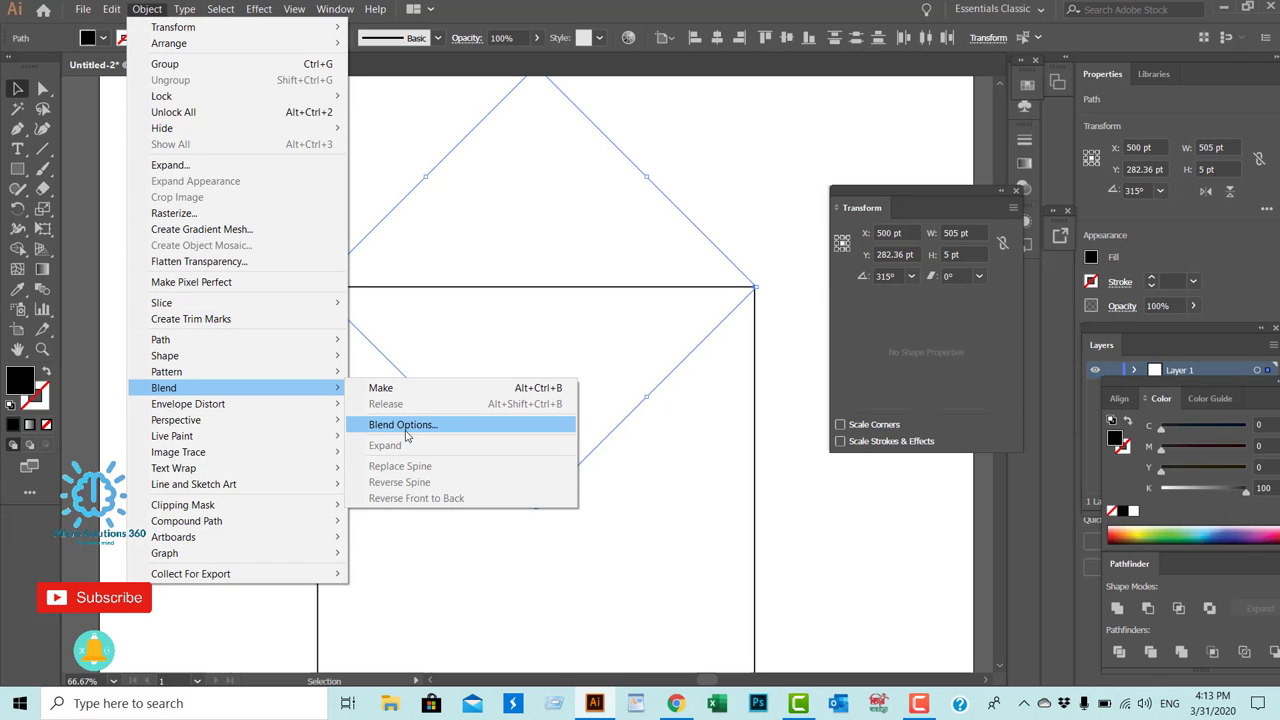
pyautogui.click(412, 428)
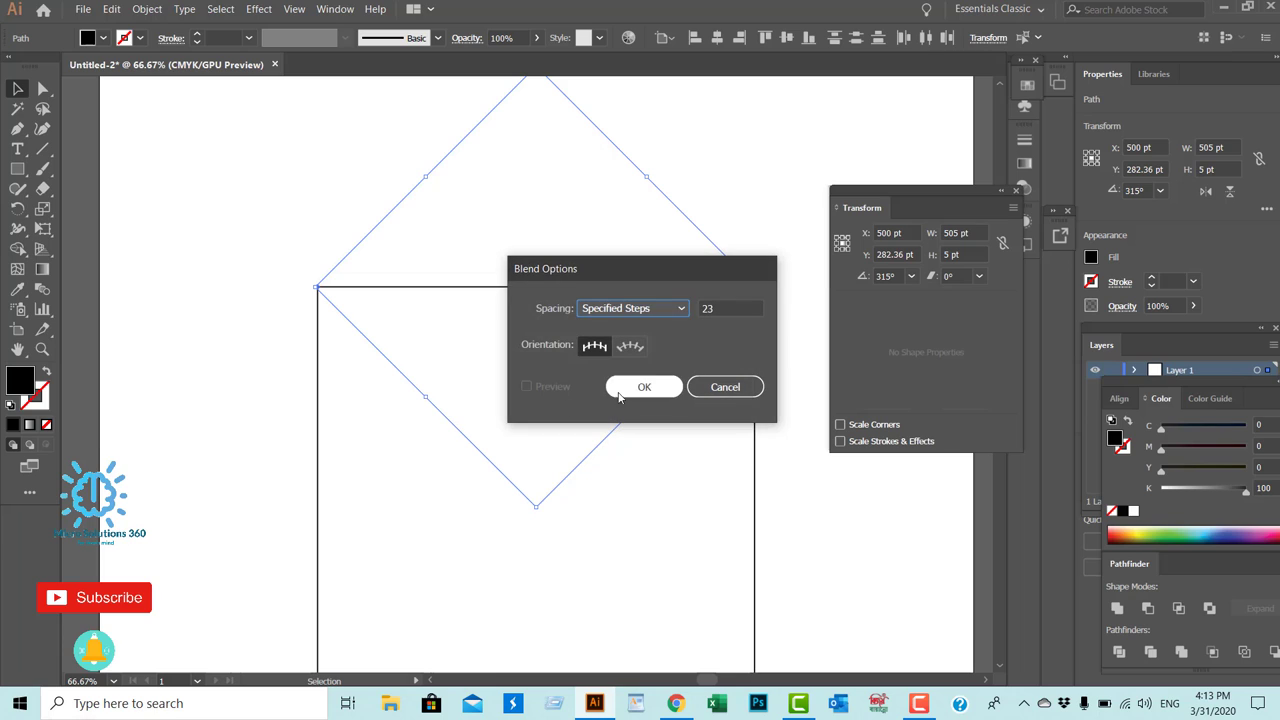
pyautogui.click(712, 309)
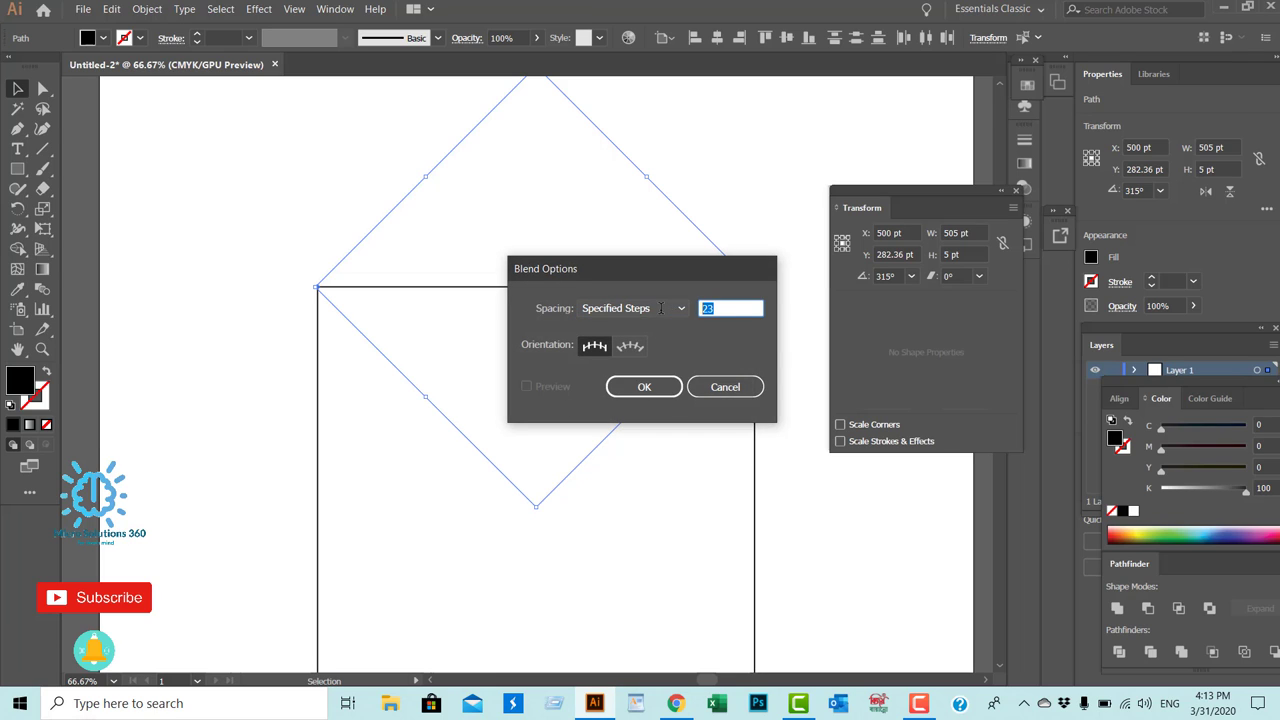
pyautogui.write('1')
pyautogui.click(676, 312)
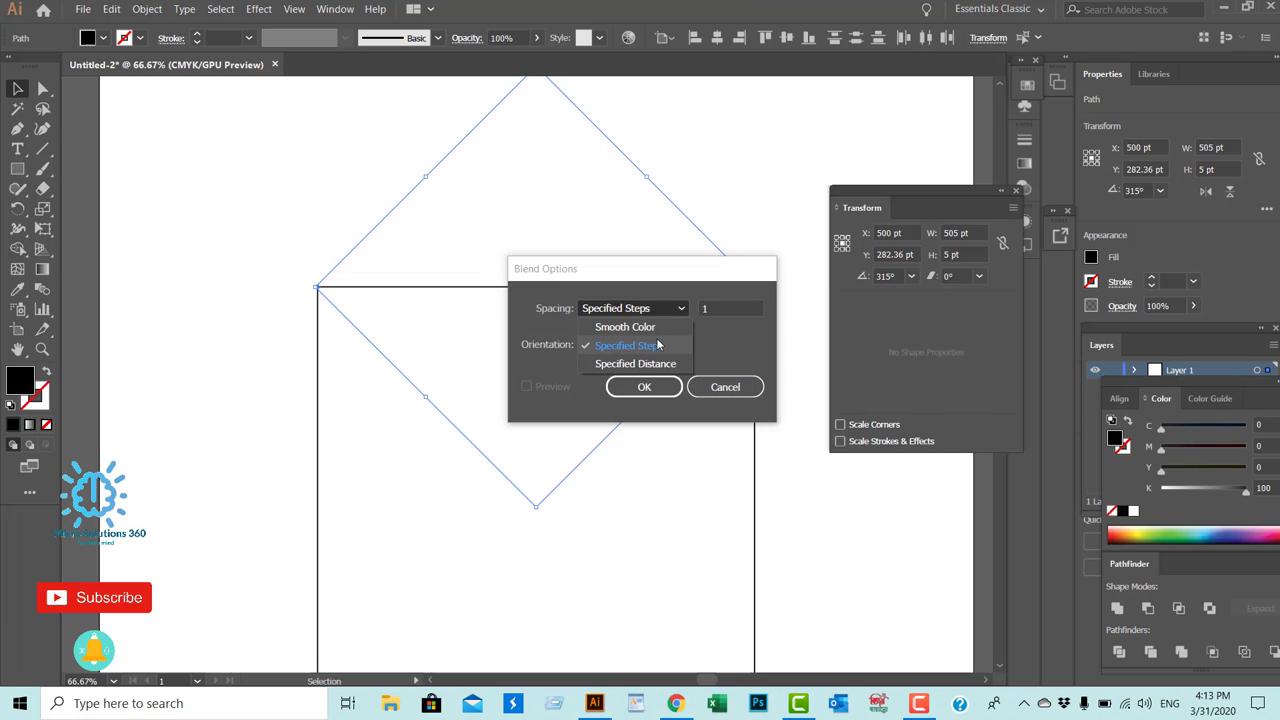
pyautogui.click(645, 344)
pyautogui.click(647, 386)
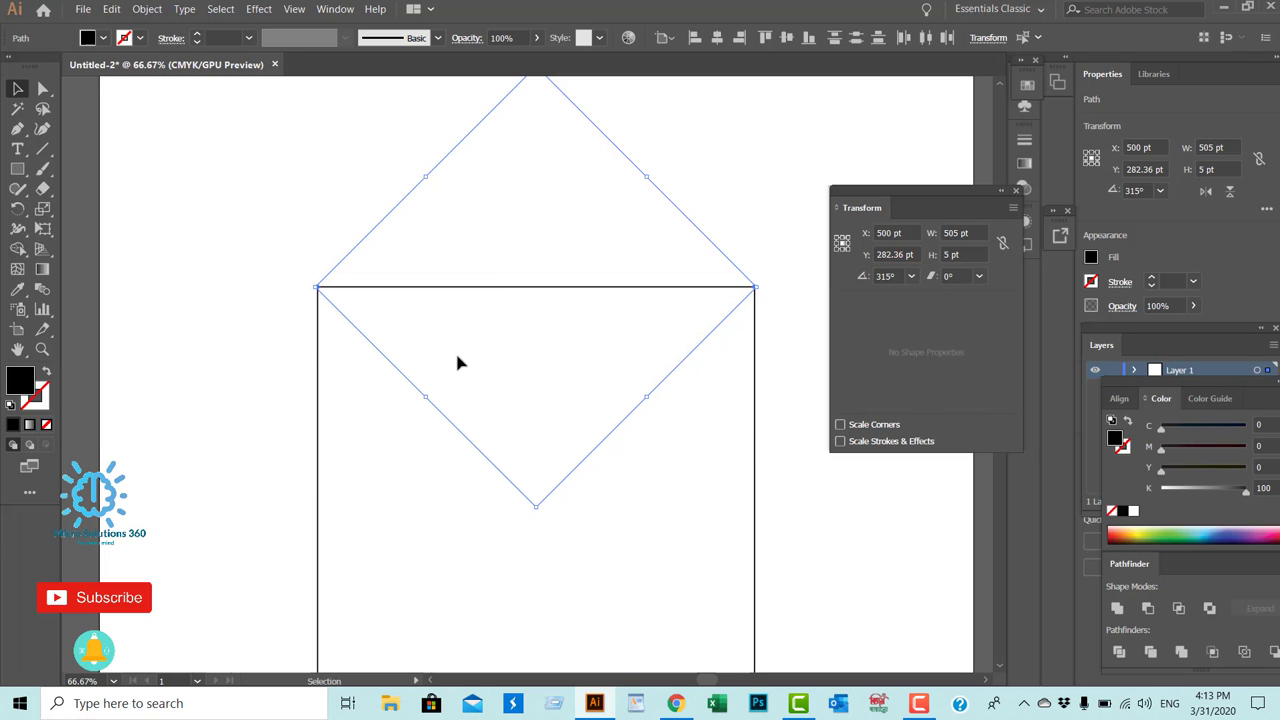
# - Blend the top-left and top-right 5 pt diamonds with the Blend tool
pyautogui.click(42, 289)
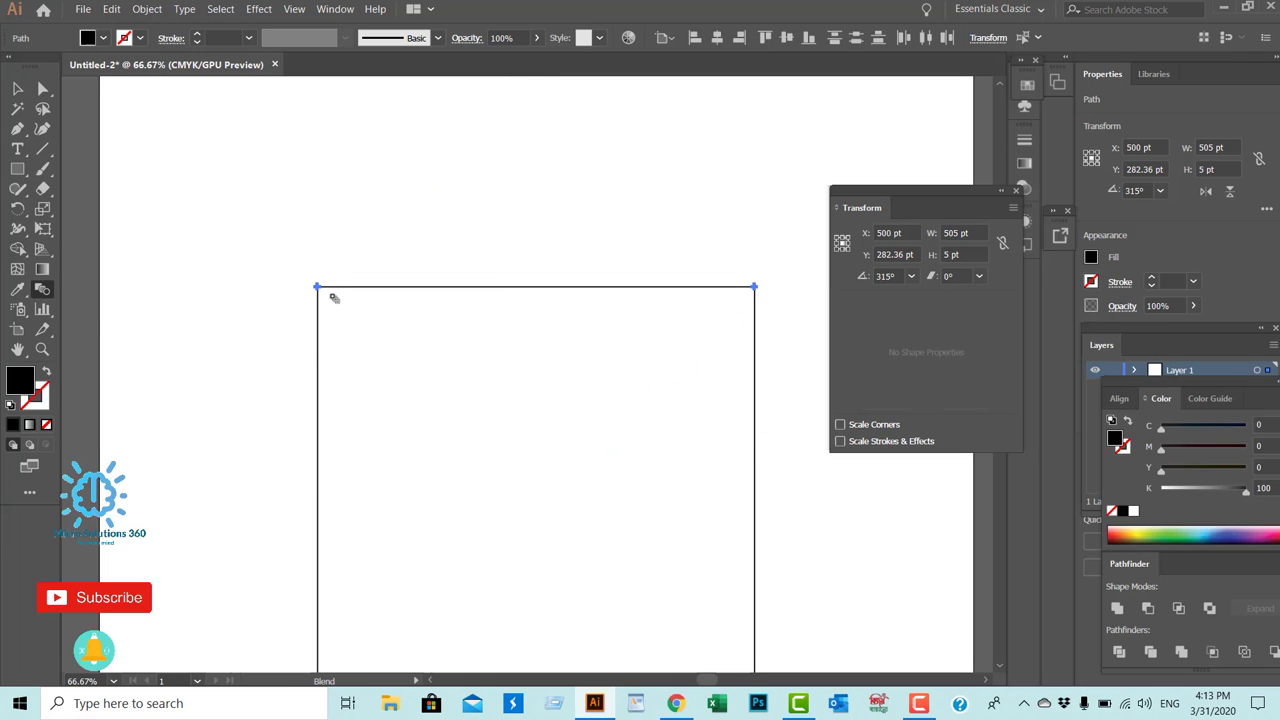
pyautogui.click(318, 290)
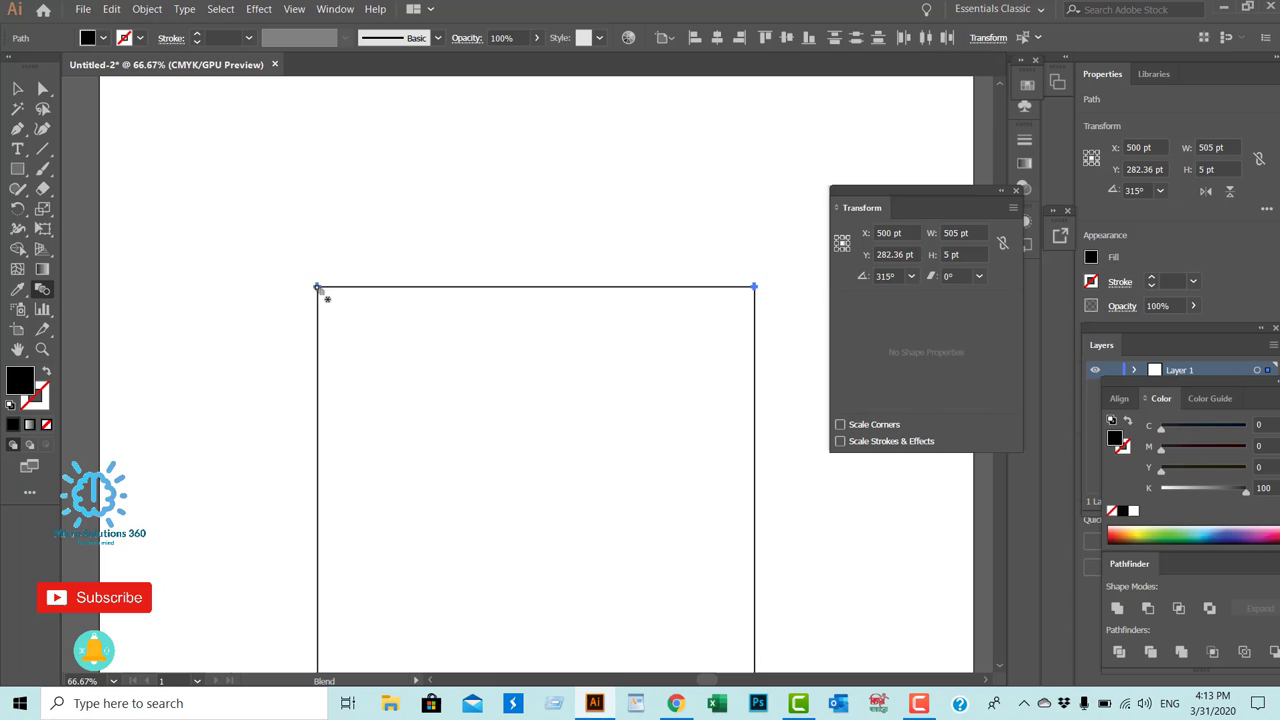
pyautogui.click(755, 288)
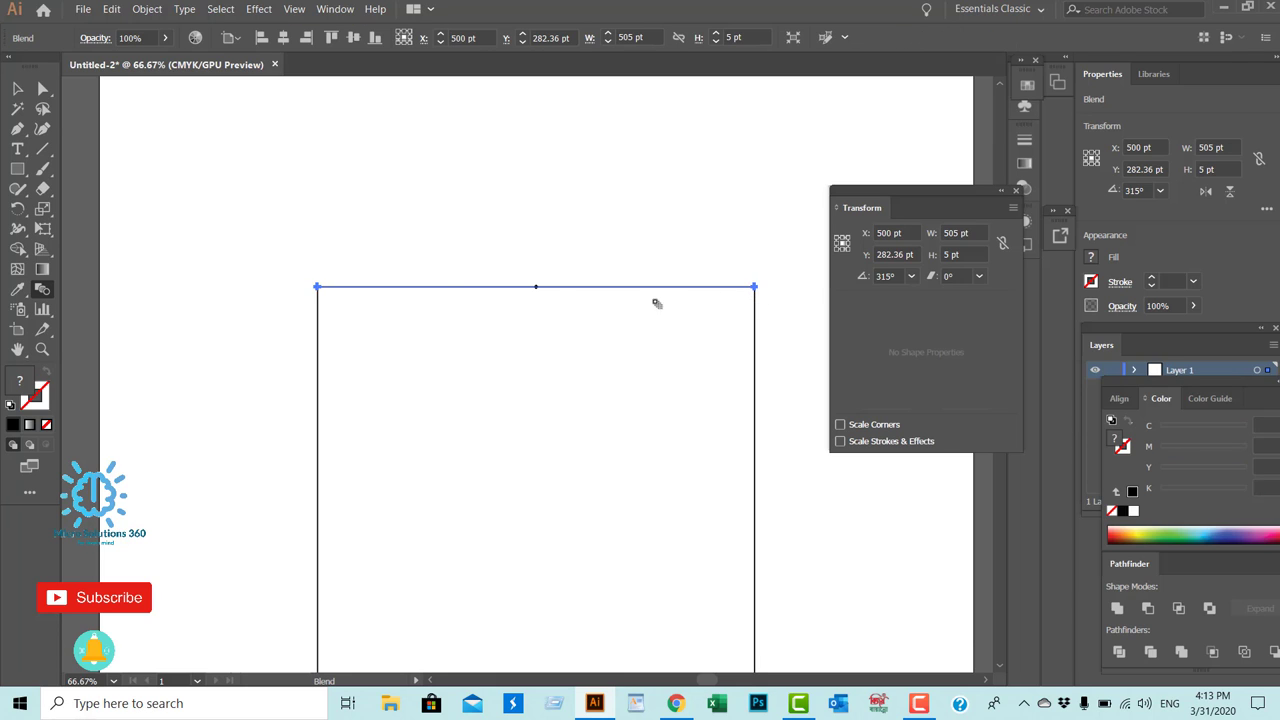
pyautogui.click(17, 88)
# - Select the new top-edge blend for editing
pyautogui.scroll(-2, 437, 340)
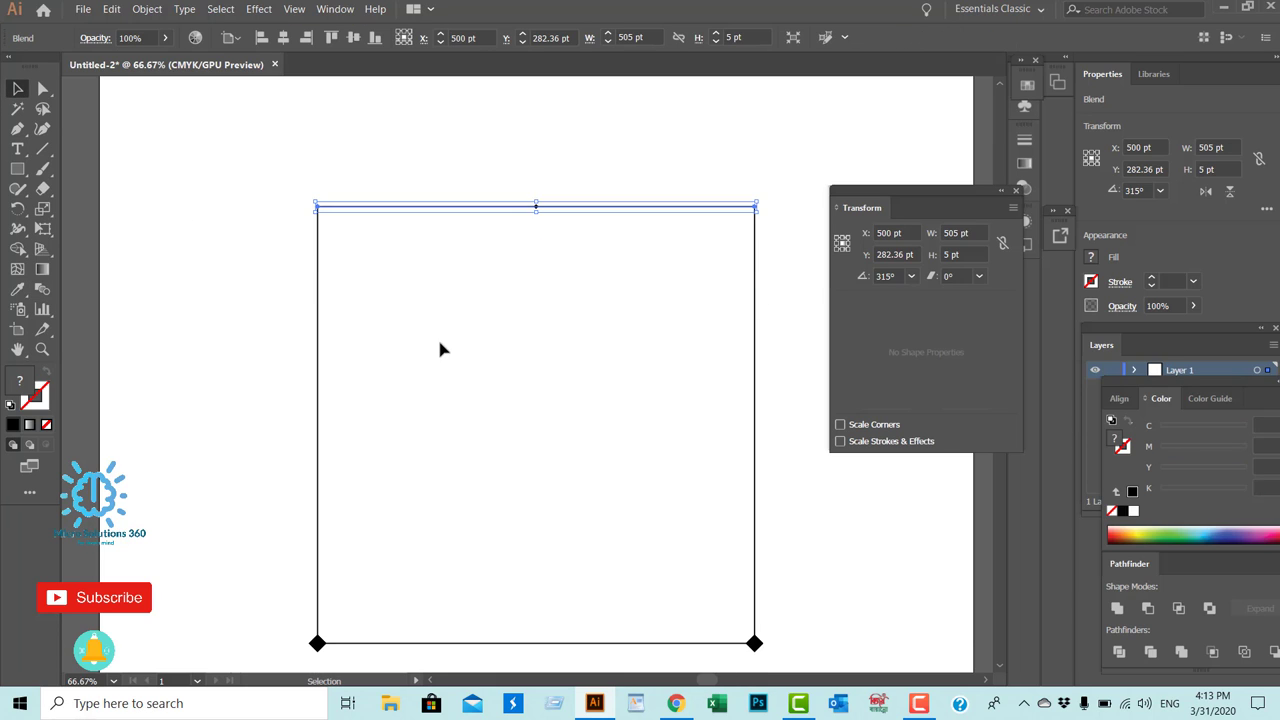
pyautogui.scroll(-3, 354, 434)
pyautogui.moveTo(250, 438); pyautogui.dragTo(810, 519)
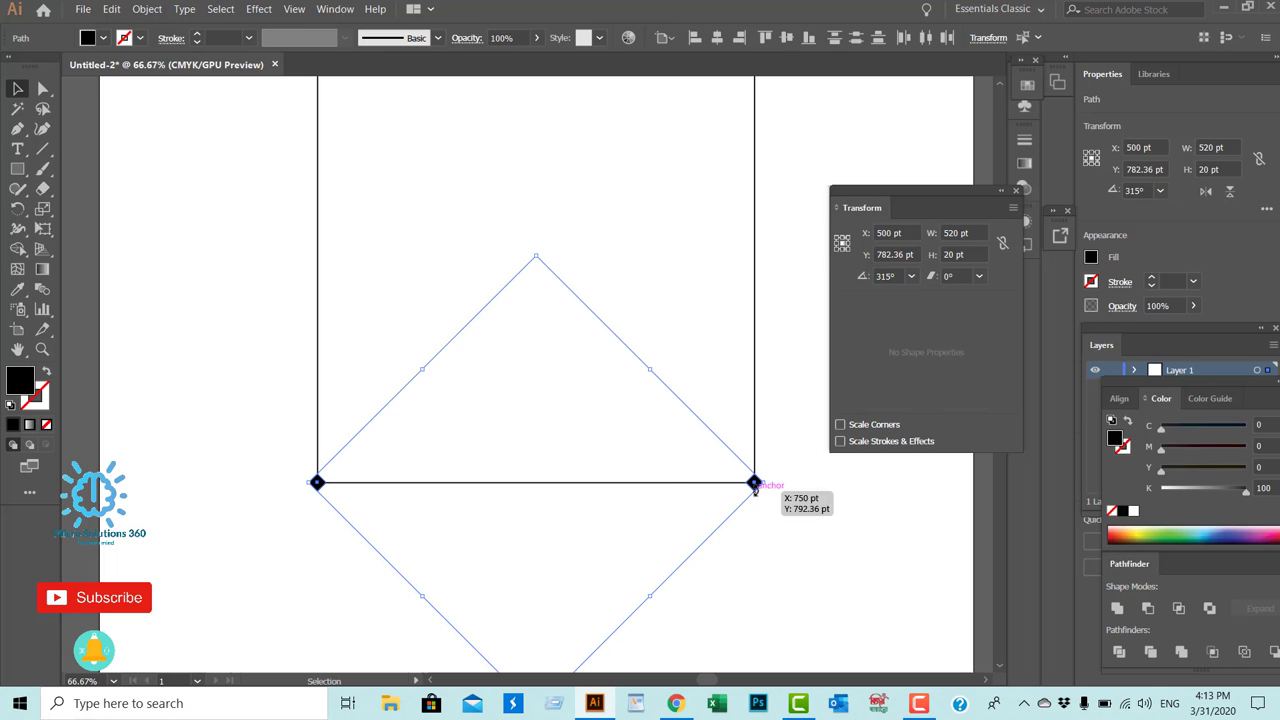
pyautogui.click(147, 9)
pyautogui.moveTo(166, 371)
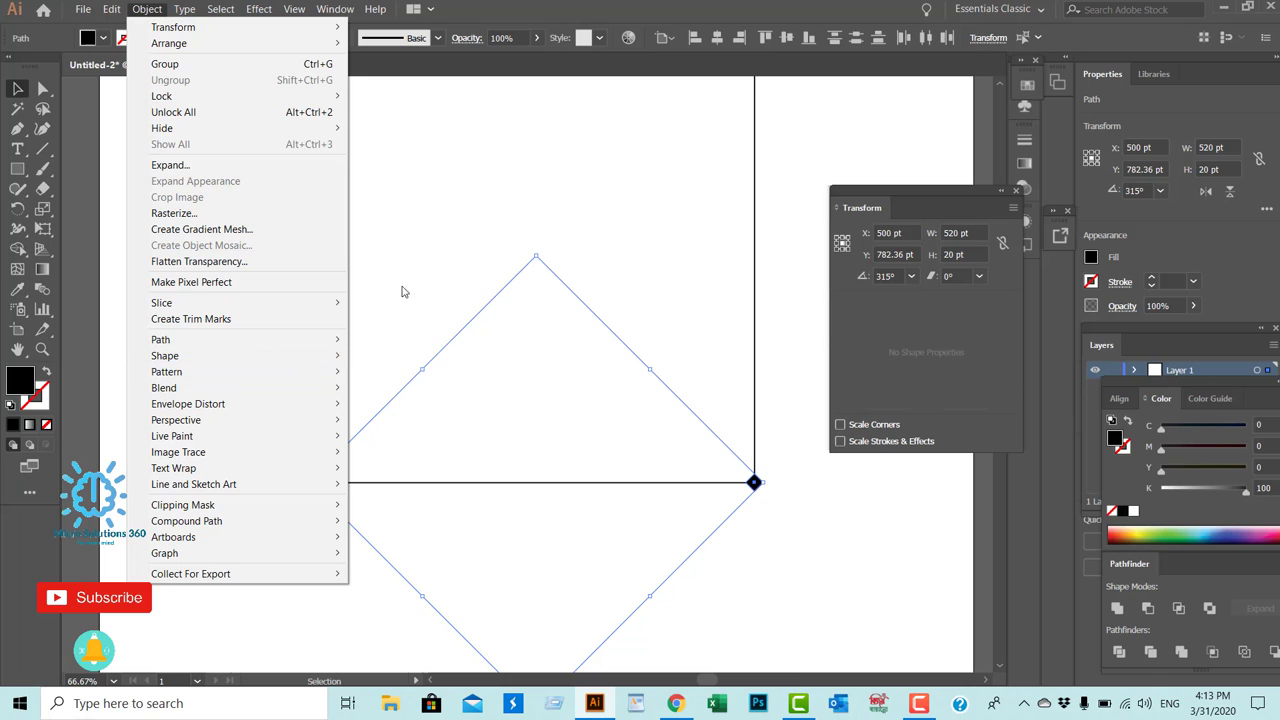
pyautogui.click(439, 243)
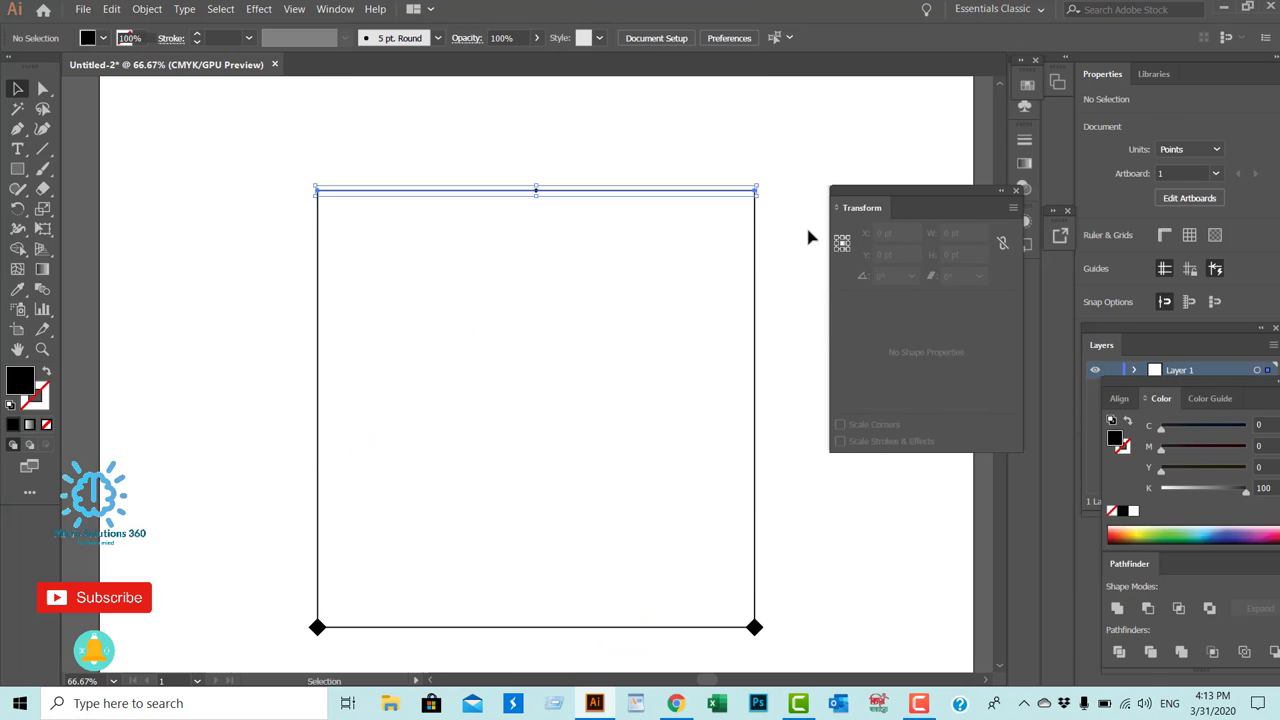
pyautogui.hotkey('ctrl', 'a')
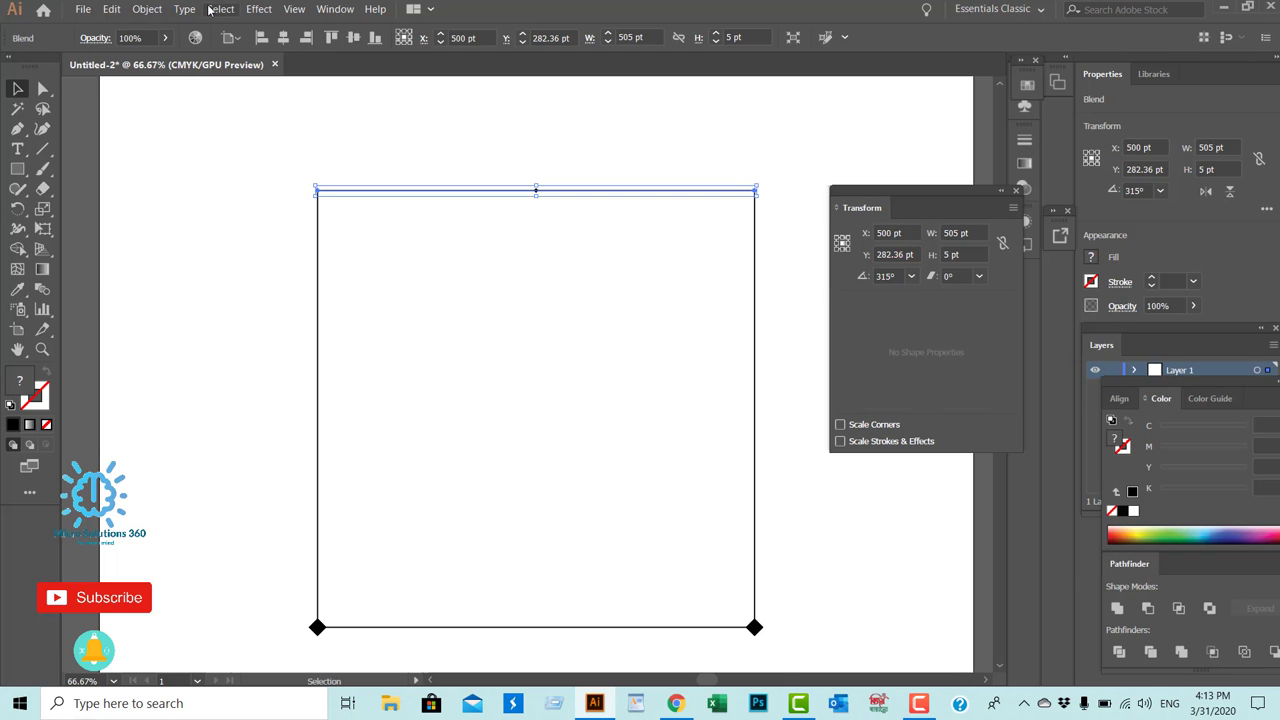
# - Set the top blend's Specified Steps to 23 with Preview on and confirm
pyautogui.click(147, 9)
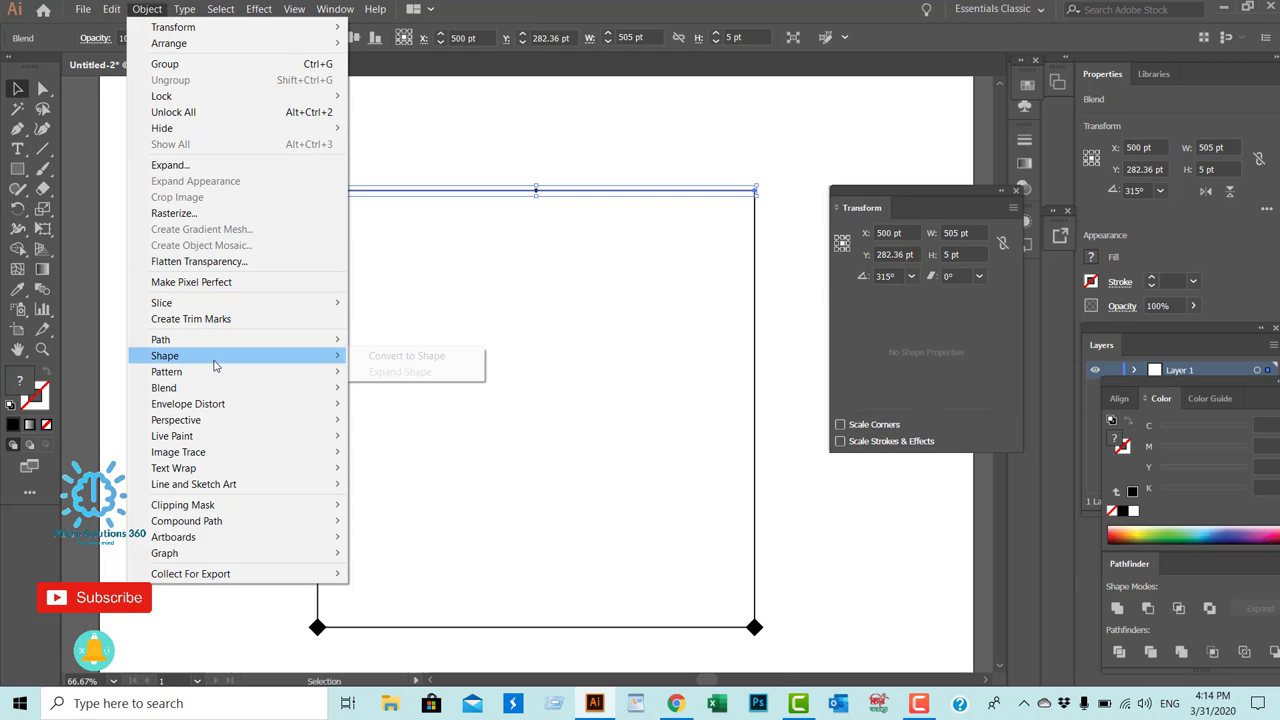
pyautogui.moveTo(164, 388)
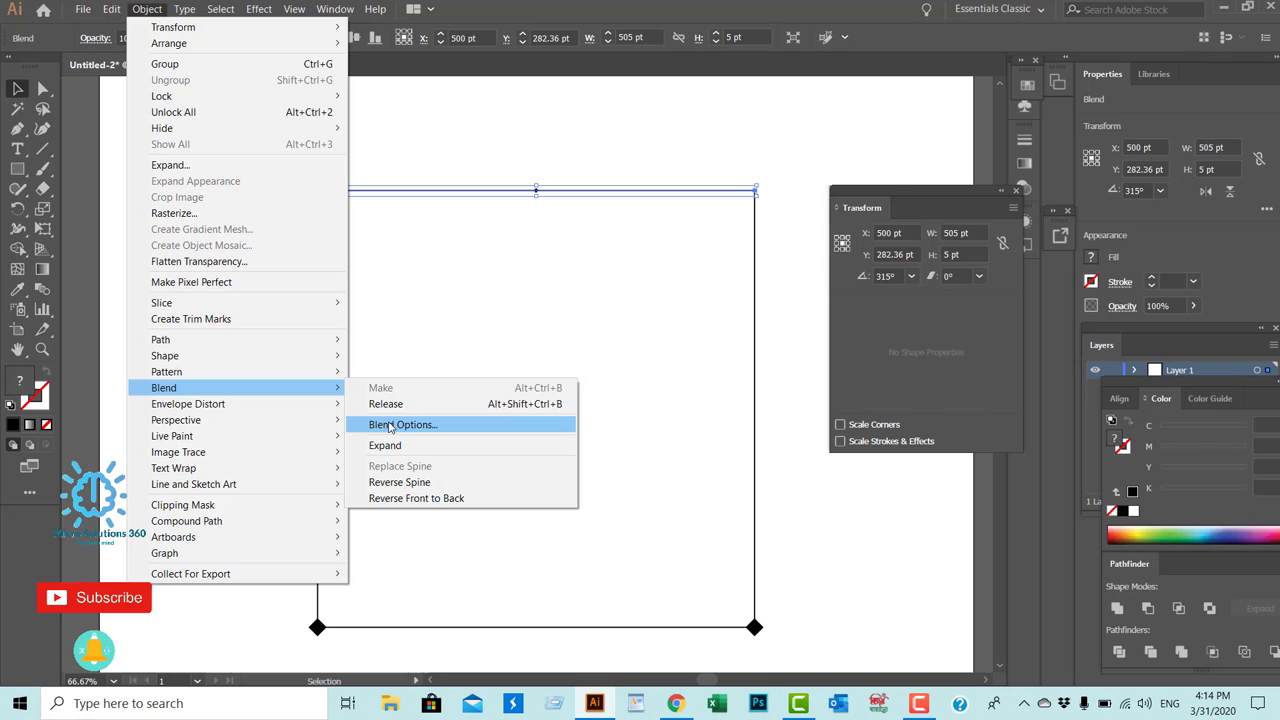
pyautogui.click(390, 427)
pyautogui.press('Tab')
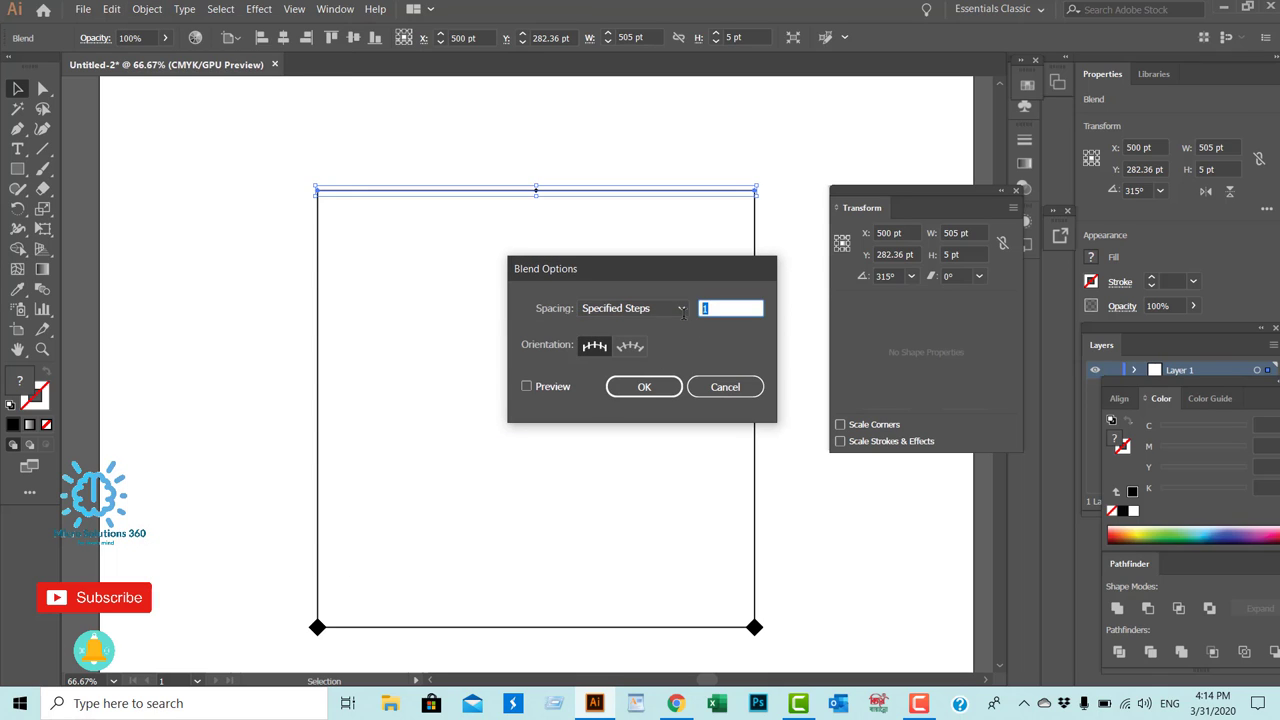
pyautogui.write('3')
pyautogui.click(546, 387)
pyautogui.click(641, 387)
# - Deselect and marquee-select the bottom edge with its two 20 pt diamonds
pyautogui.click(507, 329)
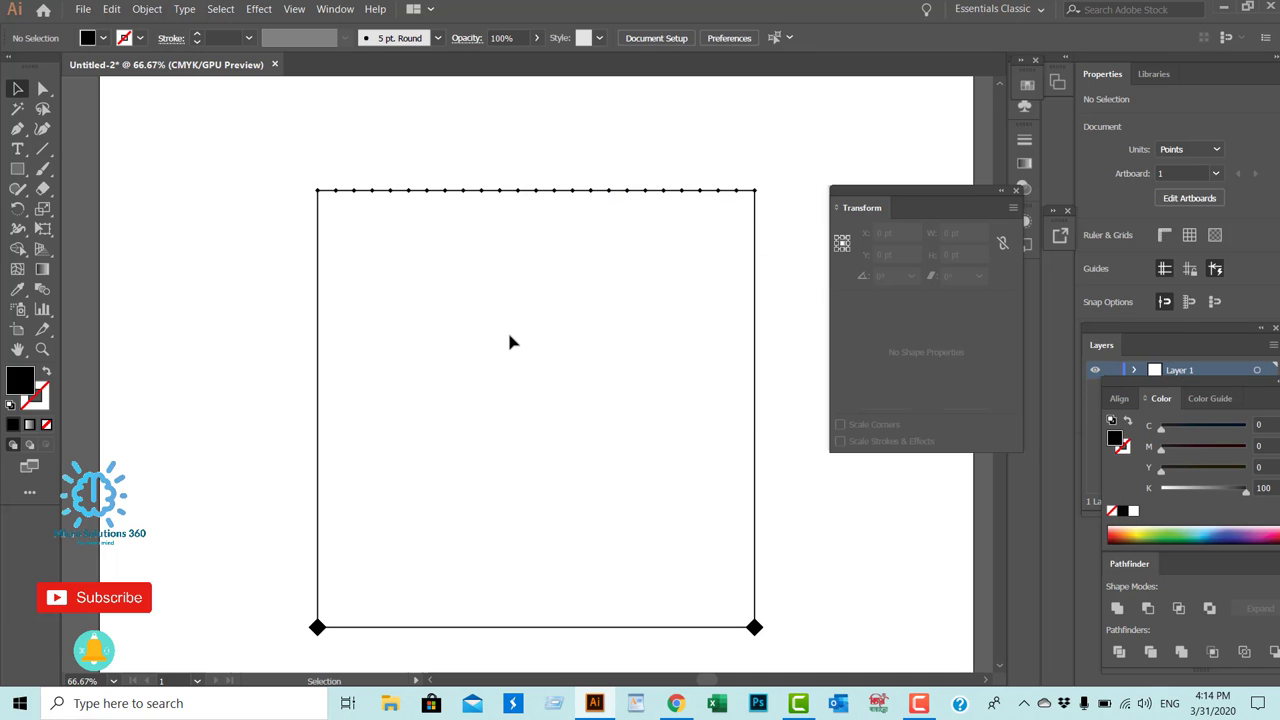
pyautogui.scroll(-2, 487, 336)
pyautogui.moveTo(262, 468); pyautogui.dragTo(772, 590)
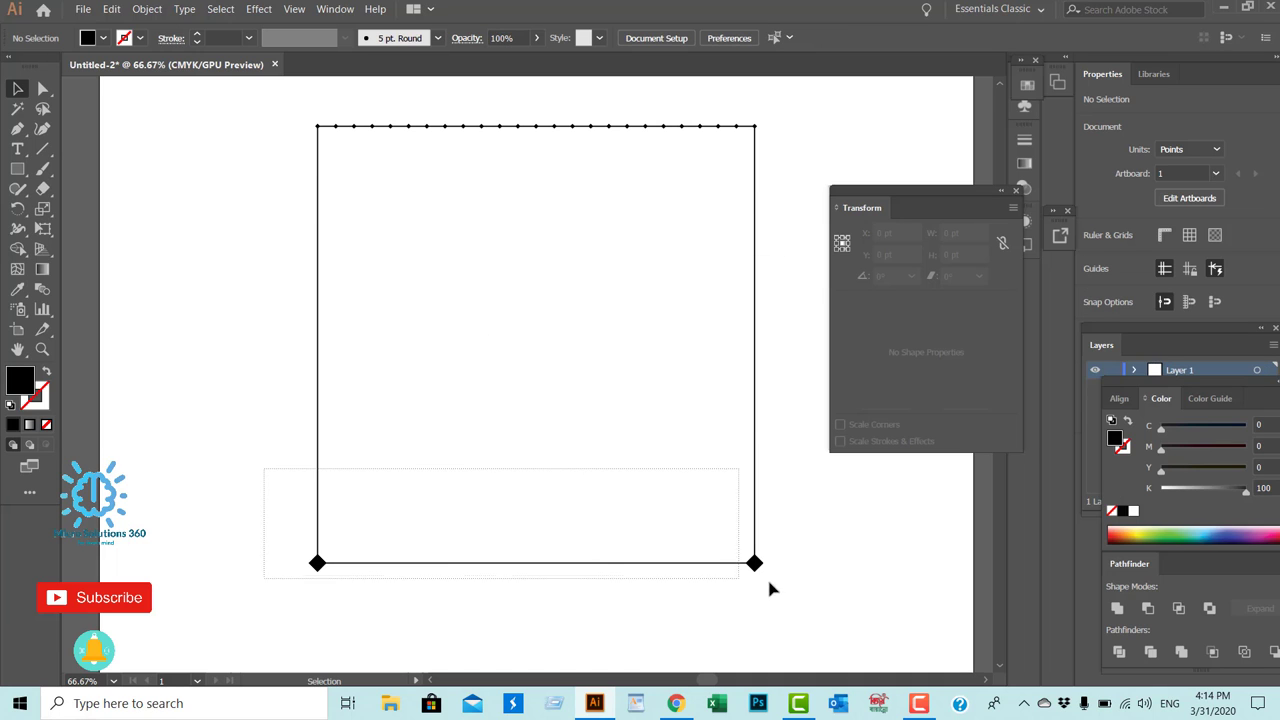
# - Blend the bottom-left corner diamond to the bottom-right one and select the blend
pyautogui.click(147, 9)
pyautogui.moveTo(164, 387)
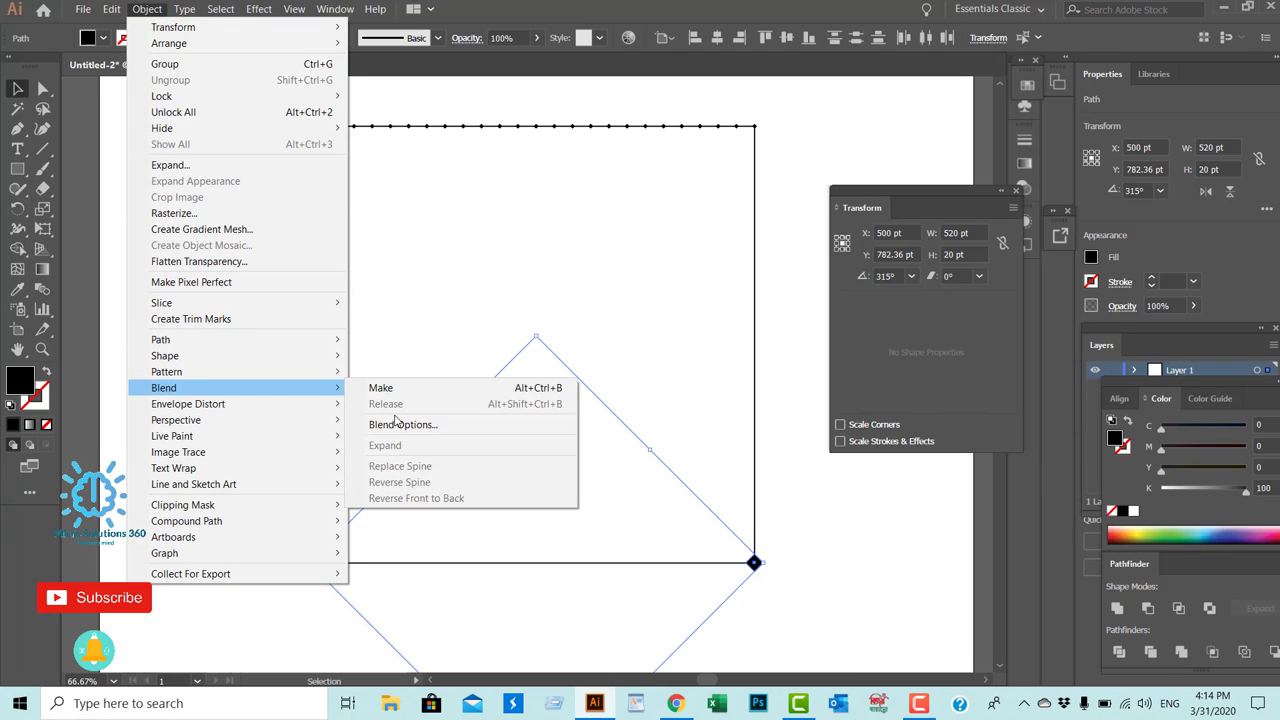
pyautogui.click(398, 422)
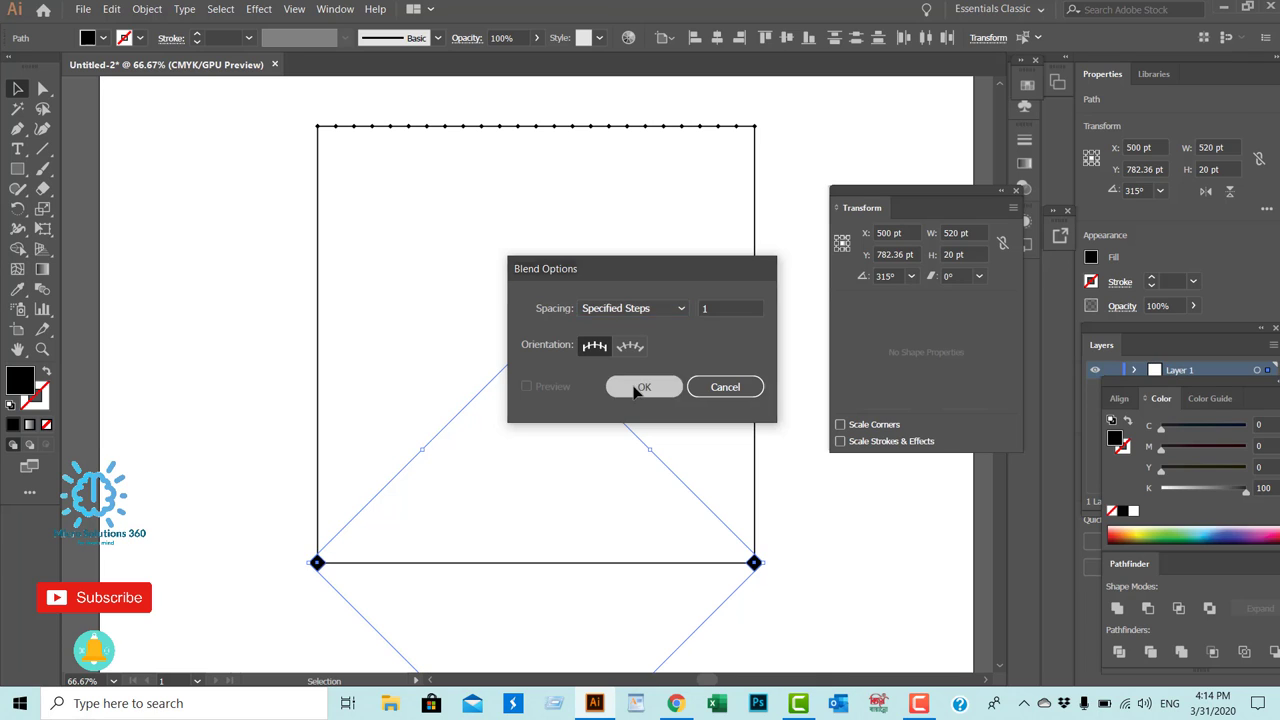
pyautogui.click(642, 388)
pyautogui.click(42, 290)
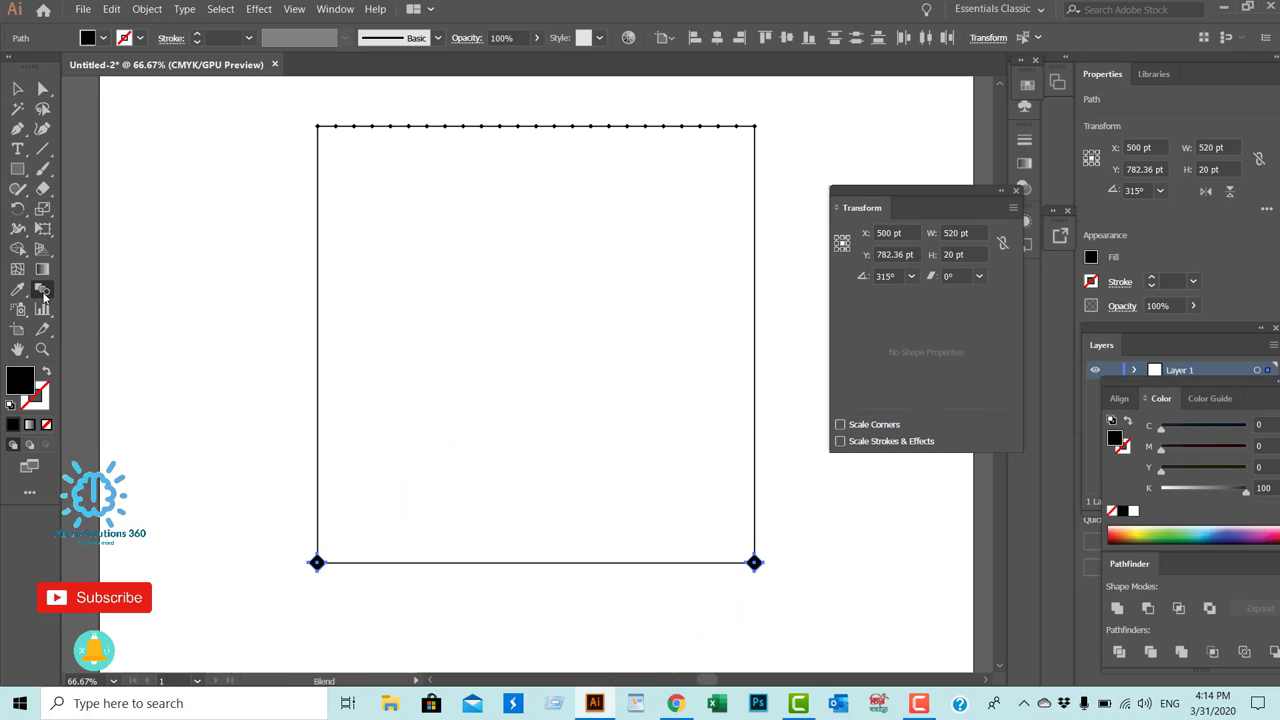
pyautogui.click(315, 564)
pyautogui.click(753, 563)
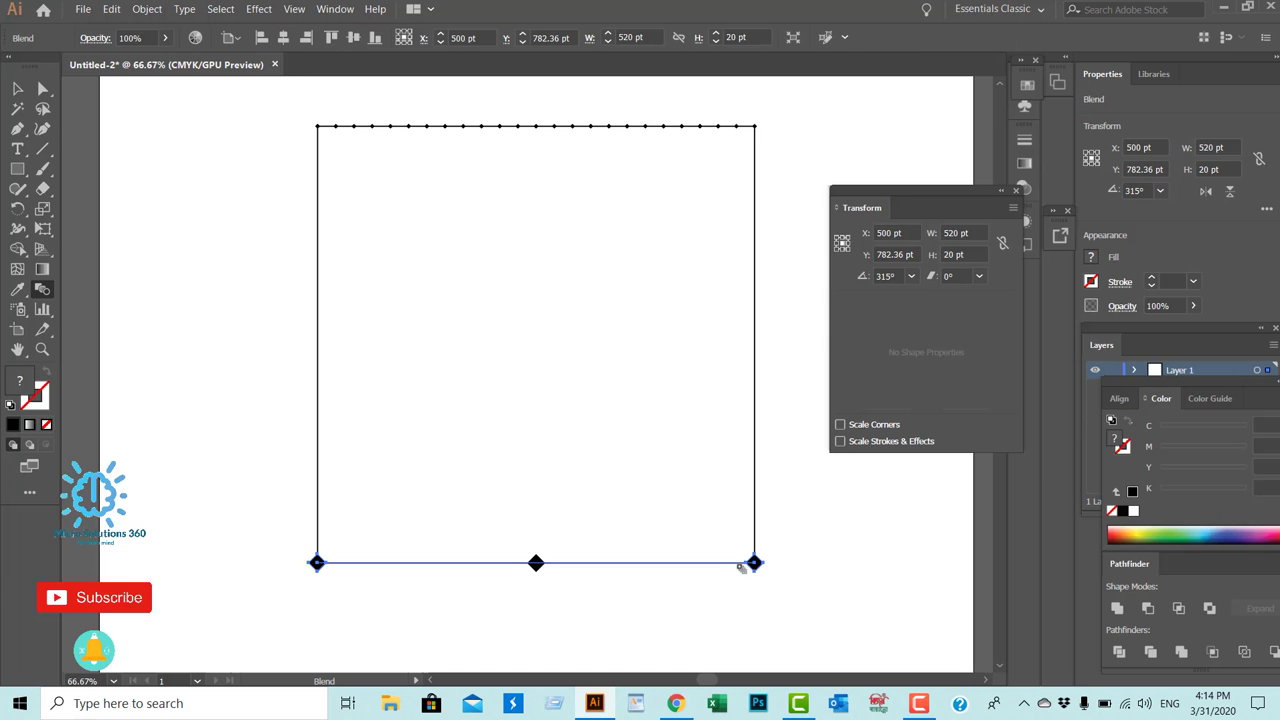
pyautogui.click(18, 90)
pyautogui.moveTo(193, 434); pyautogui.dragTo(783, 613)
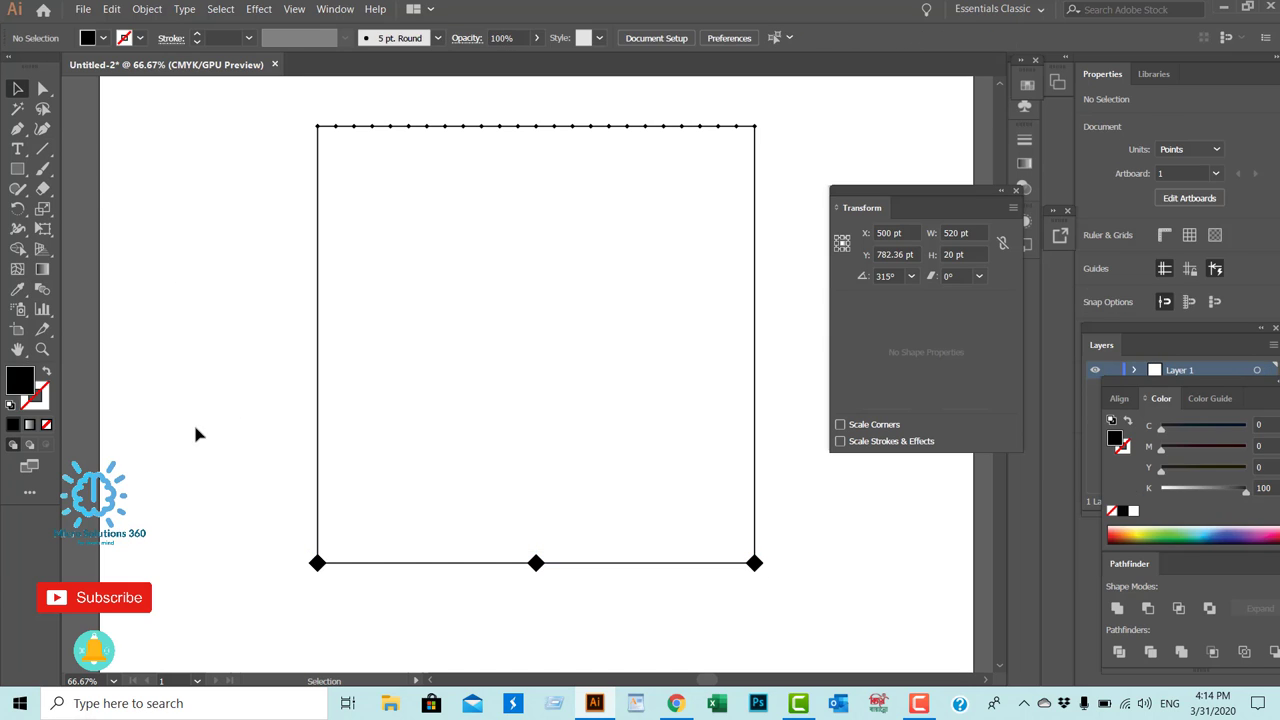
# - Set the bottom blend to 23 specified steps, then deselect
pyautogui.click(42, 289)
pyautogui.doubleClick(43, 290)
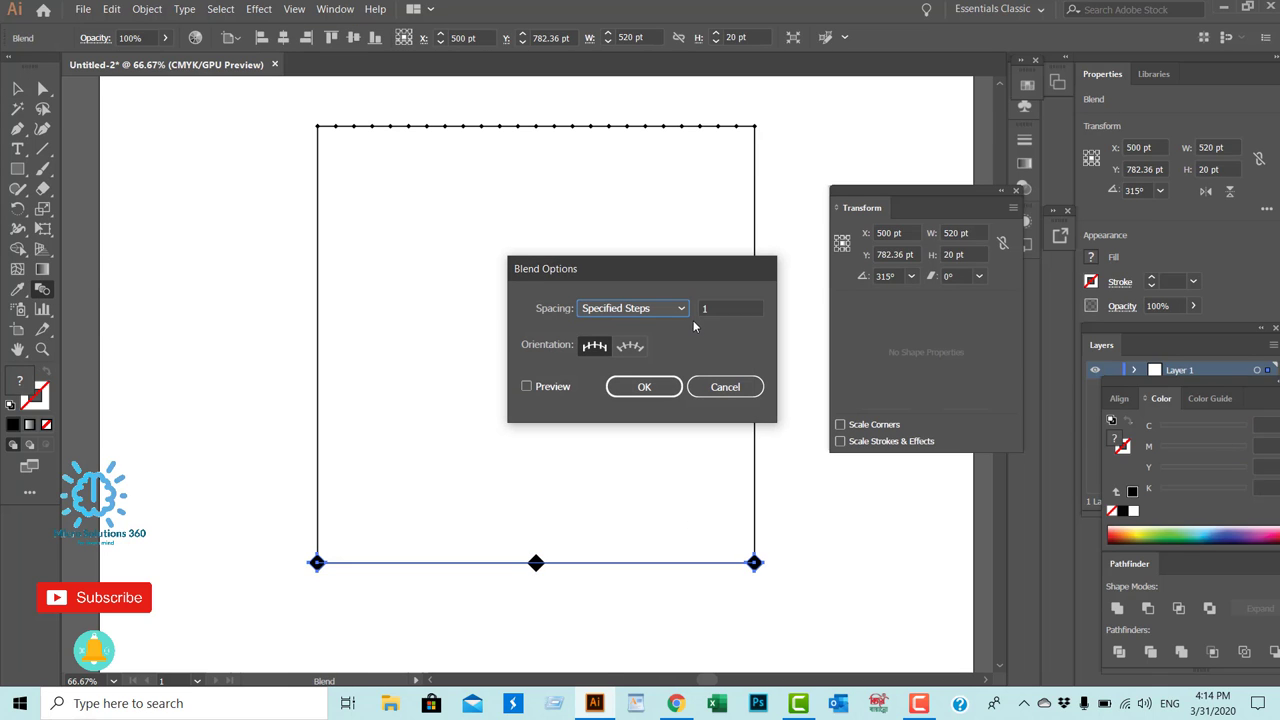
pyautogui.press('Tab')
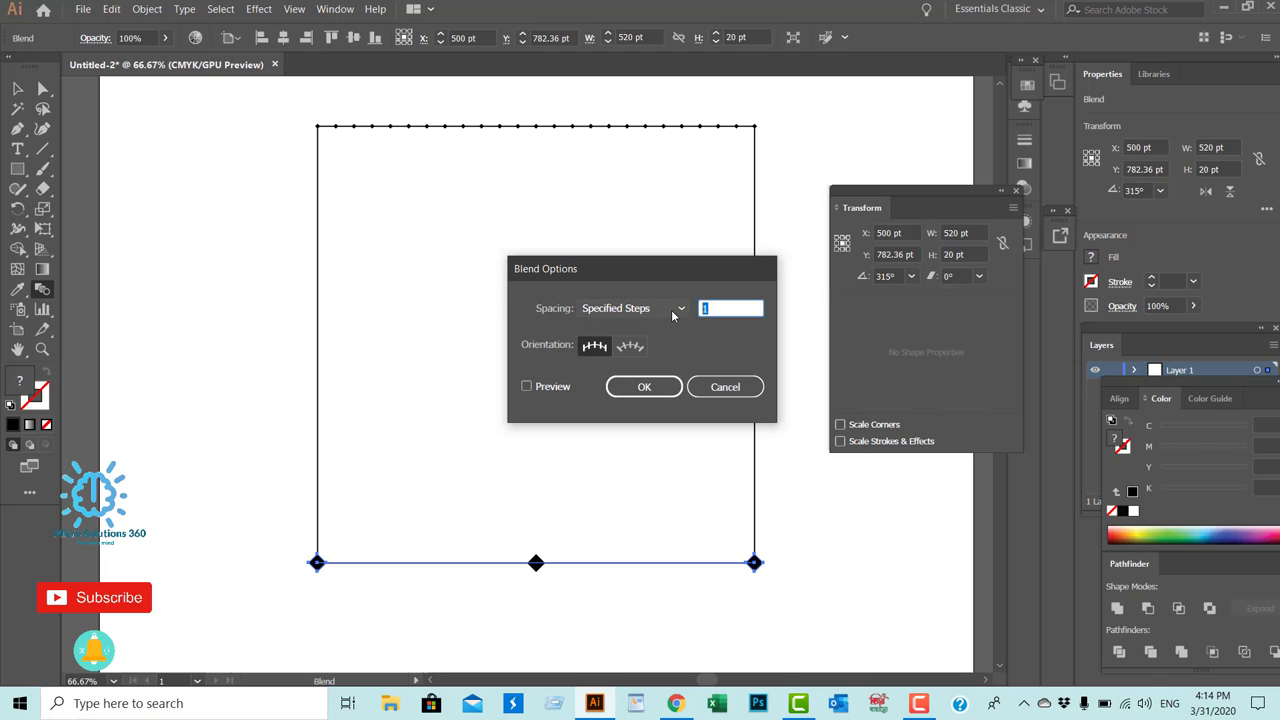
pyautogui.write('23')
pyautogui.click(549, 388)
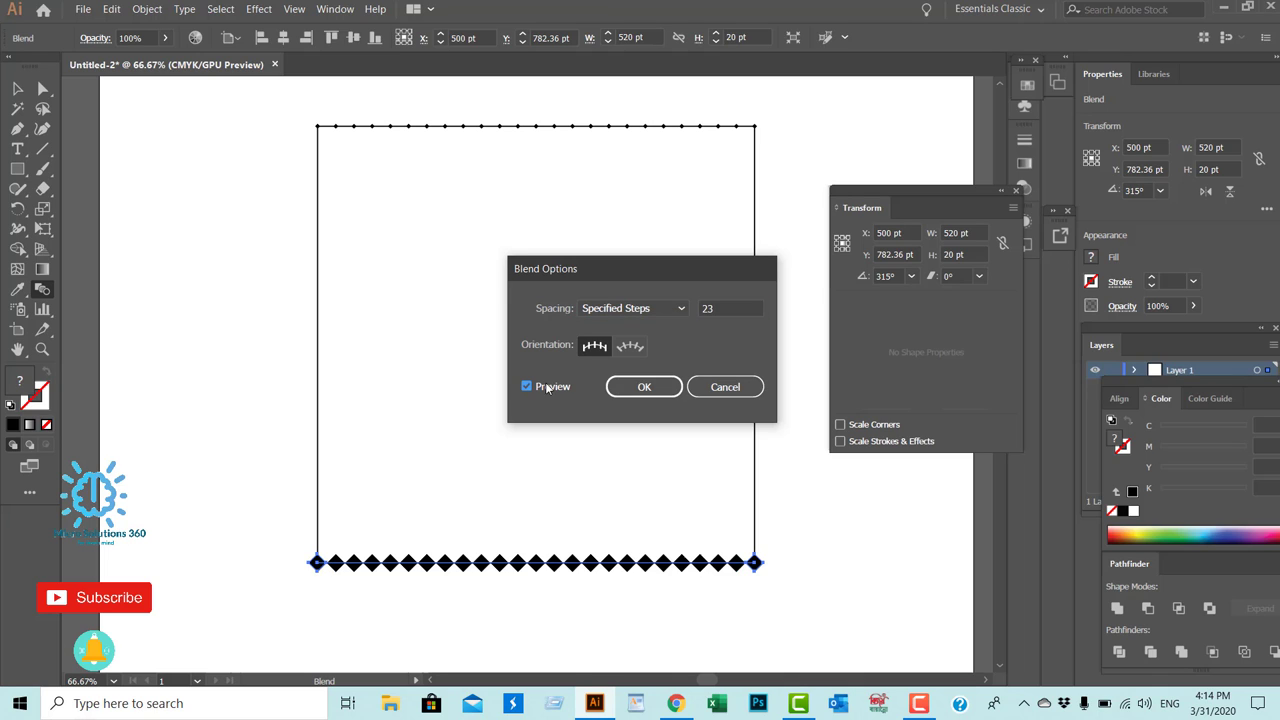
pyautogui.click(643, 388)
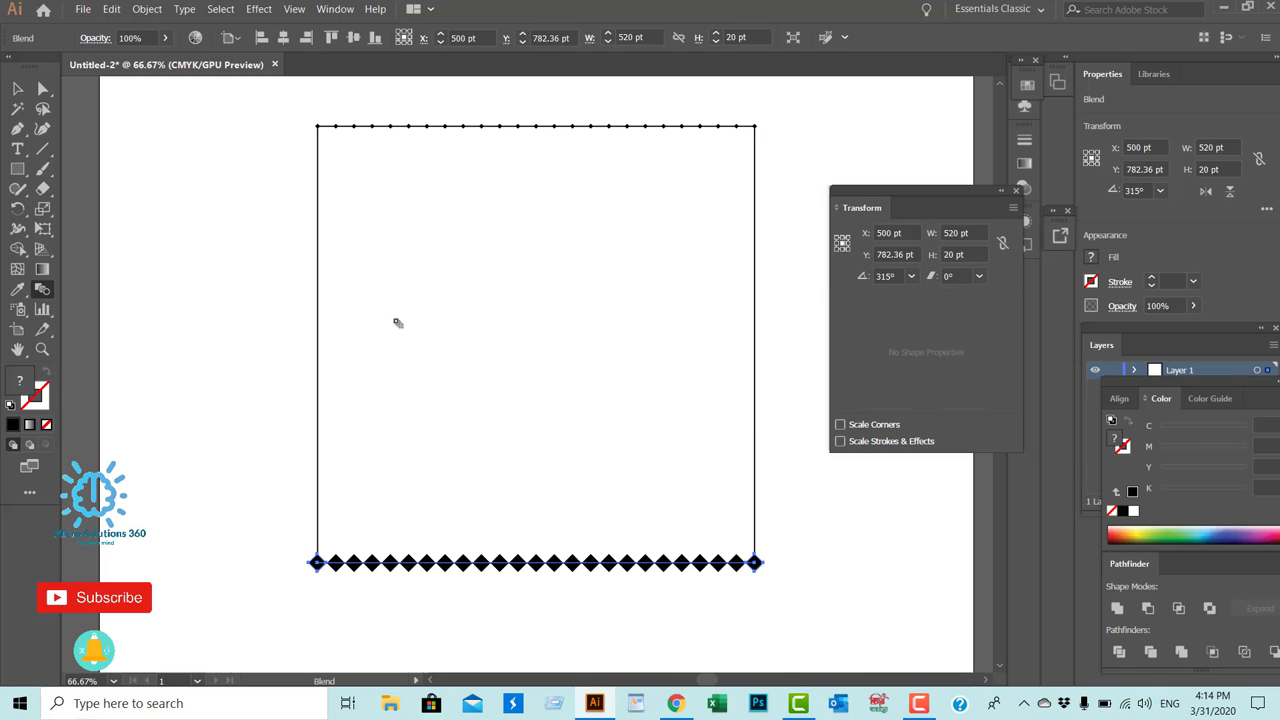
pyautogui.click(18, 90)
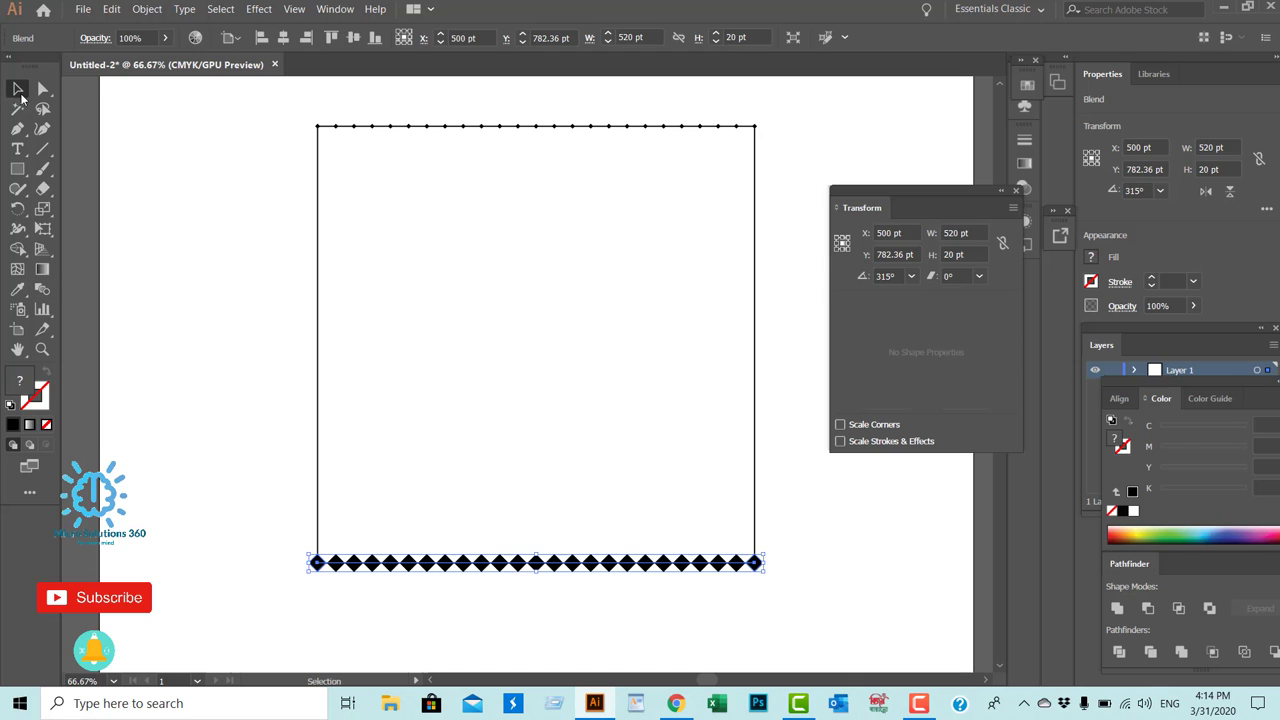
pyautogui.click(360, 222)
# - Expand the top dotted row and bottom diamond row blends, then reselect the rows
pyautogui.moveTo(286, 120); pyautogui.dragTo(744, 204)
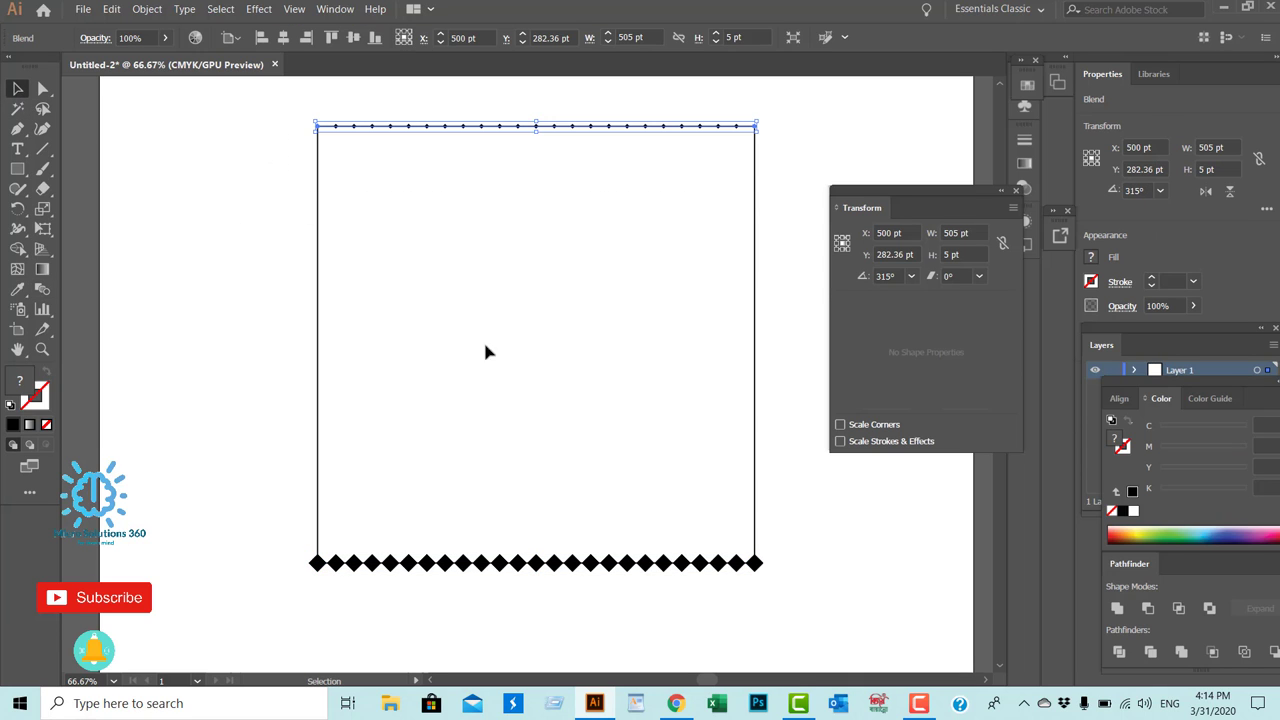
pyautogui.moveTo(240, 464); pyautogui.dragTo(729, 609)
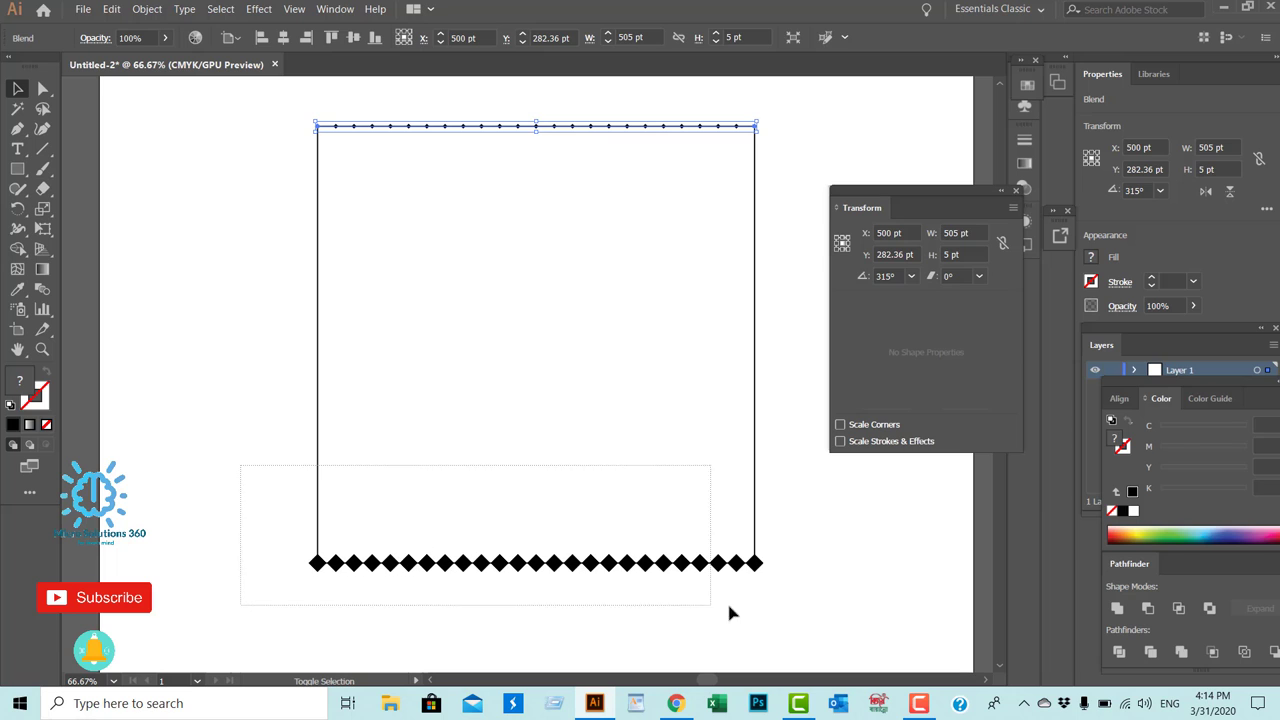
pyautogui.click(147, 9)
pyautogui.click(190, 166)
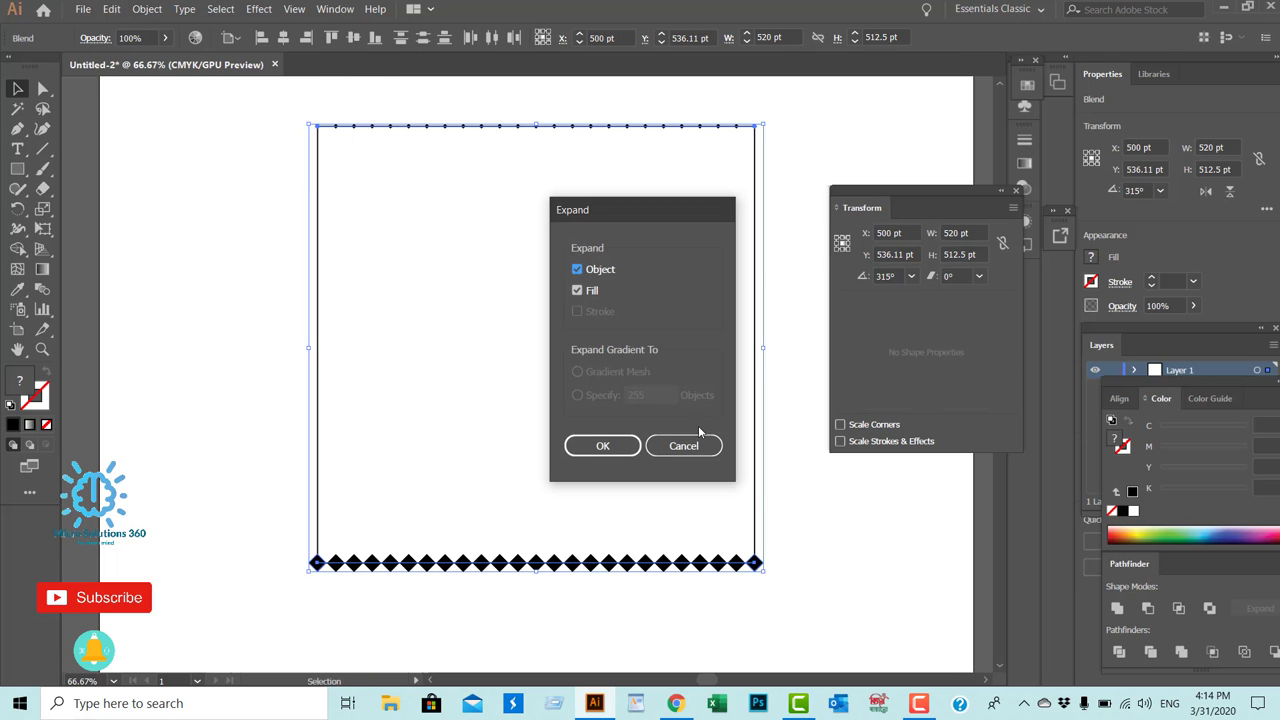
pyautogui.click(612, 447)
pyautogui.click(453, 327)
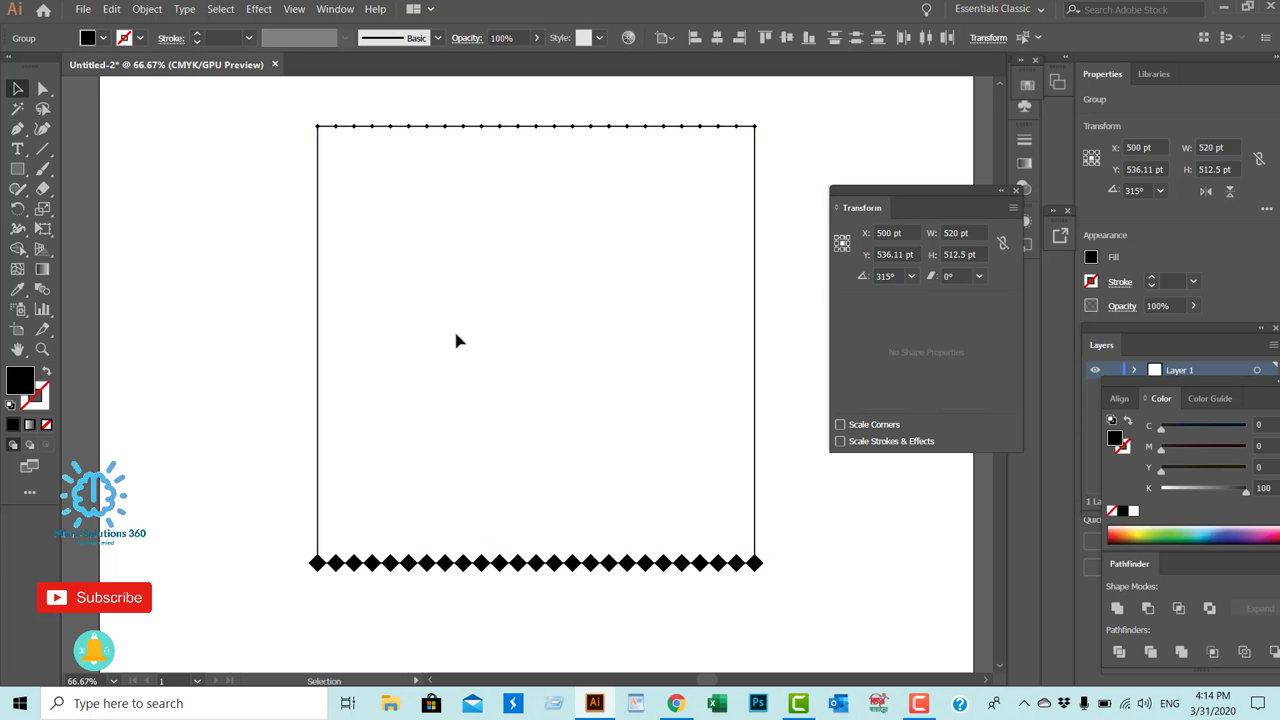
pyautogui.moveTo(268, 116); pyautogui.dragTo(470, 151)
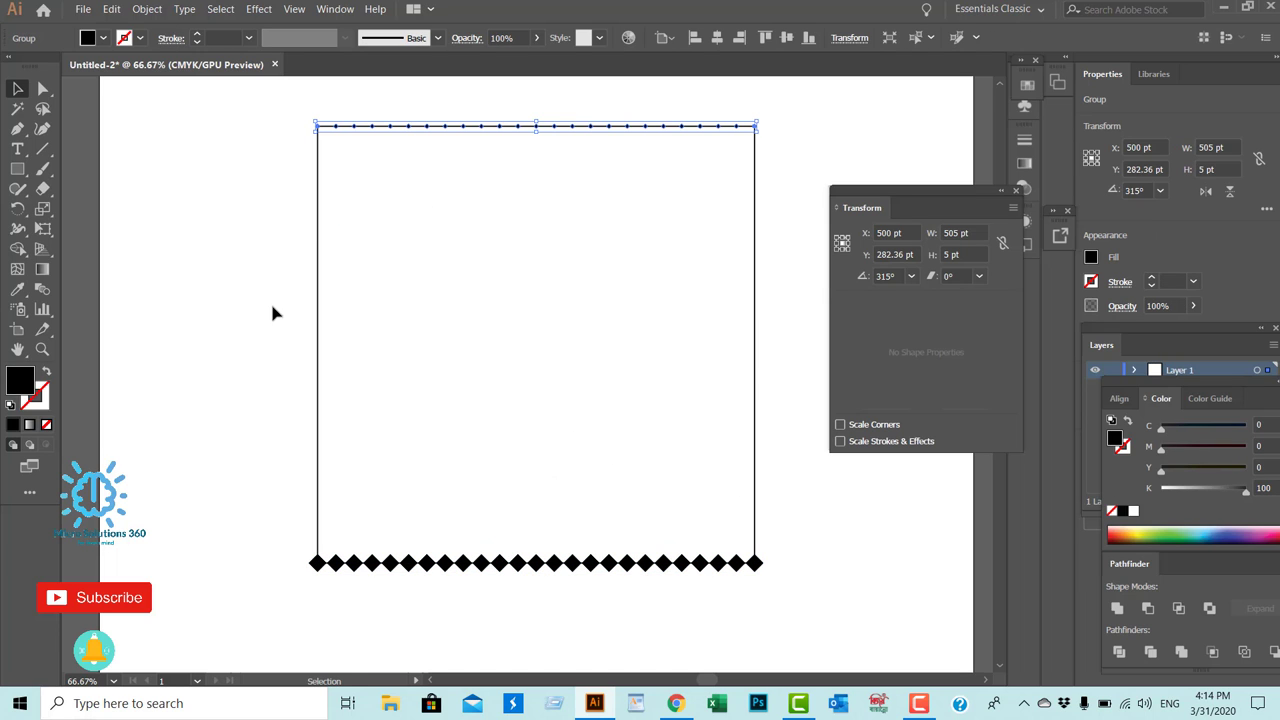
pyautogui.moveTo(303, 452); pyautogui.dragTo(455, 598)
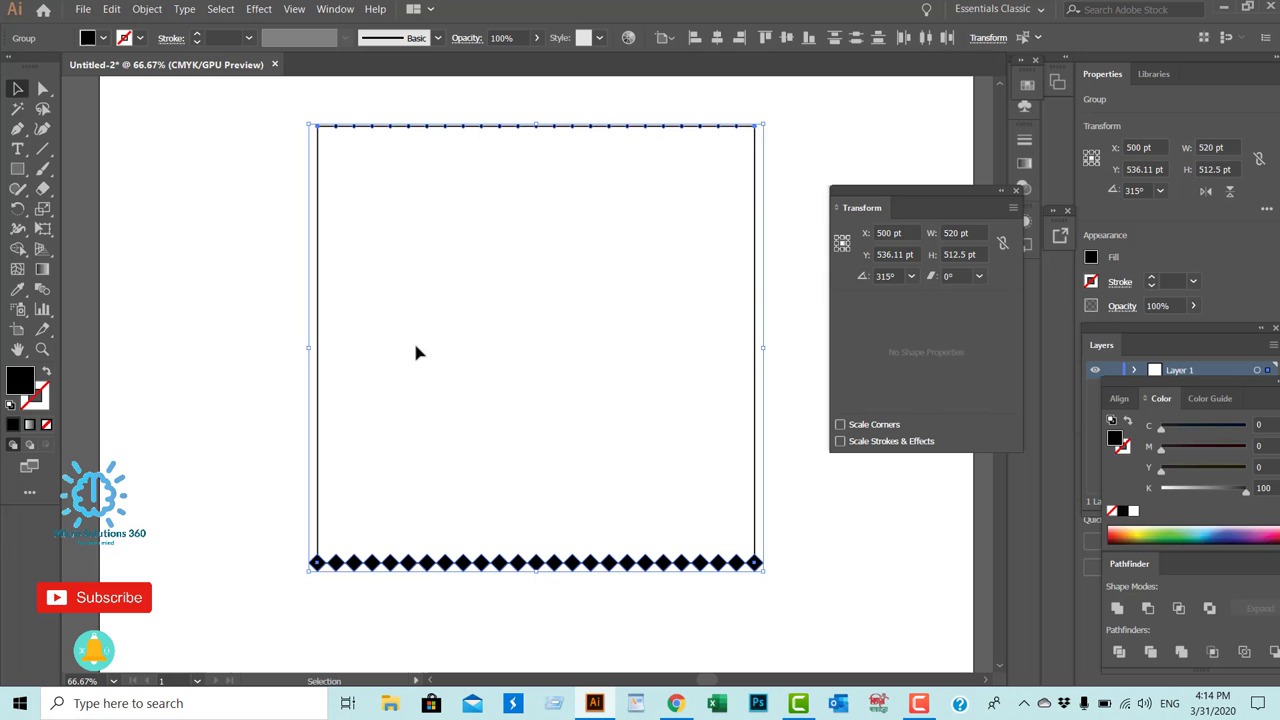
pyautogui.click(146, 10)
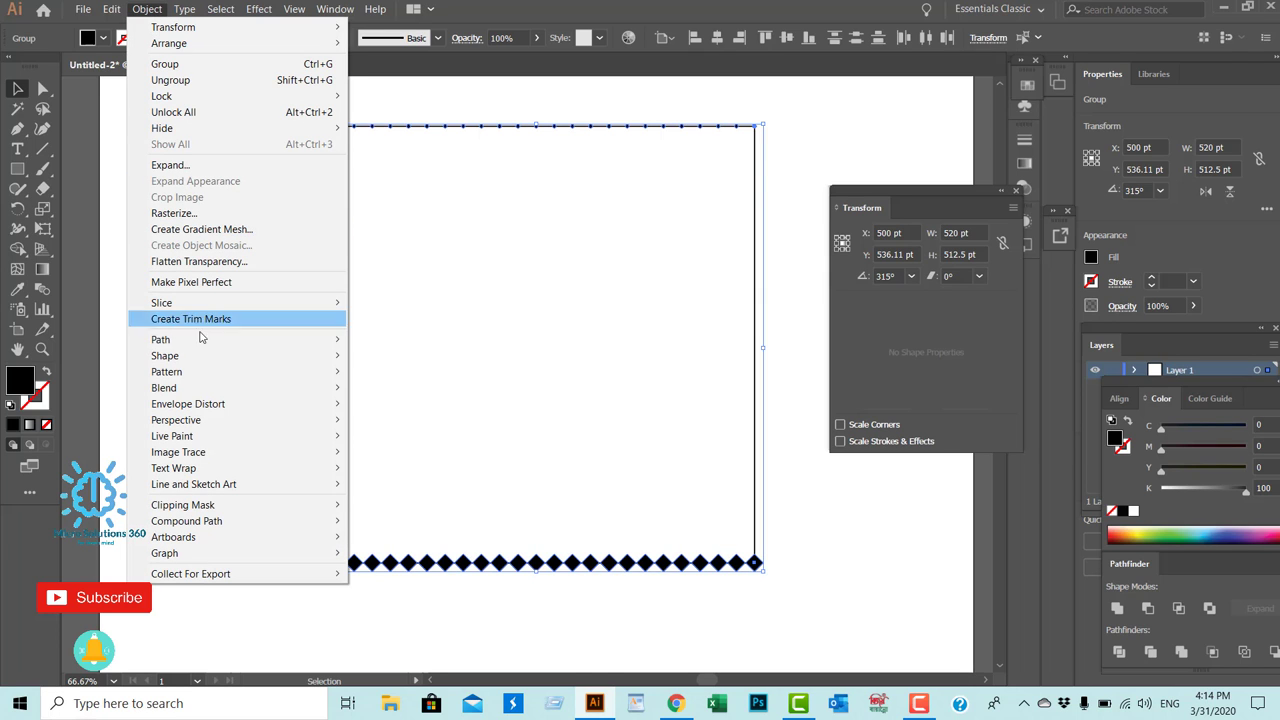
pyautogui.moveTo(164, 388)
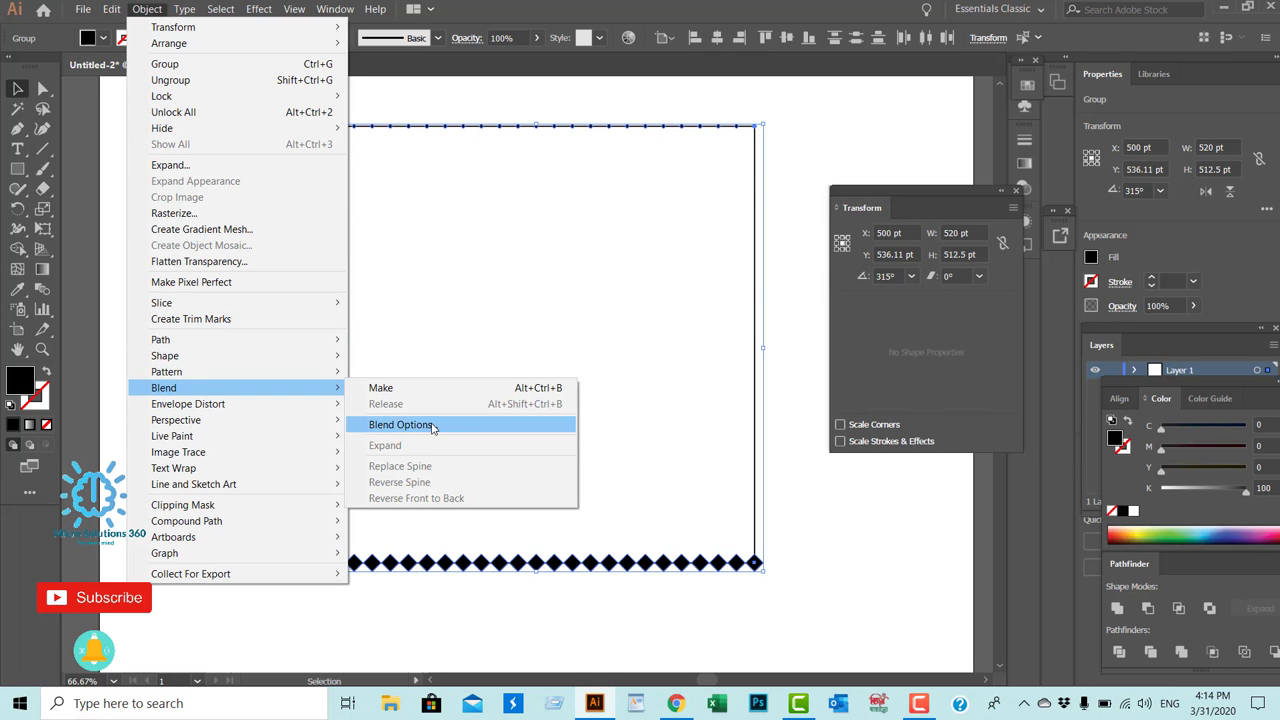
pyautogui.click(432, 425)
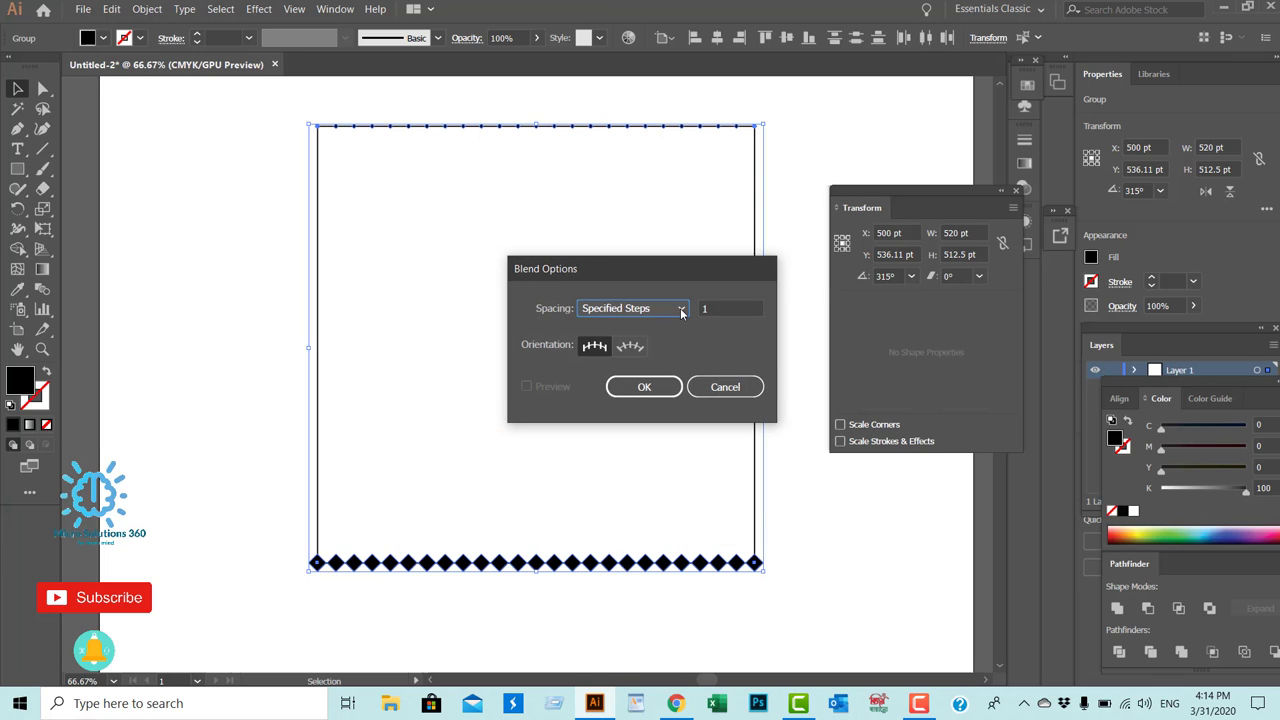
pyautogui.click(641, 388)
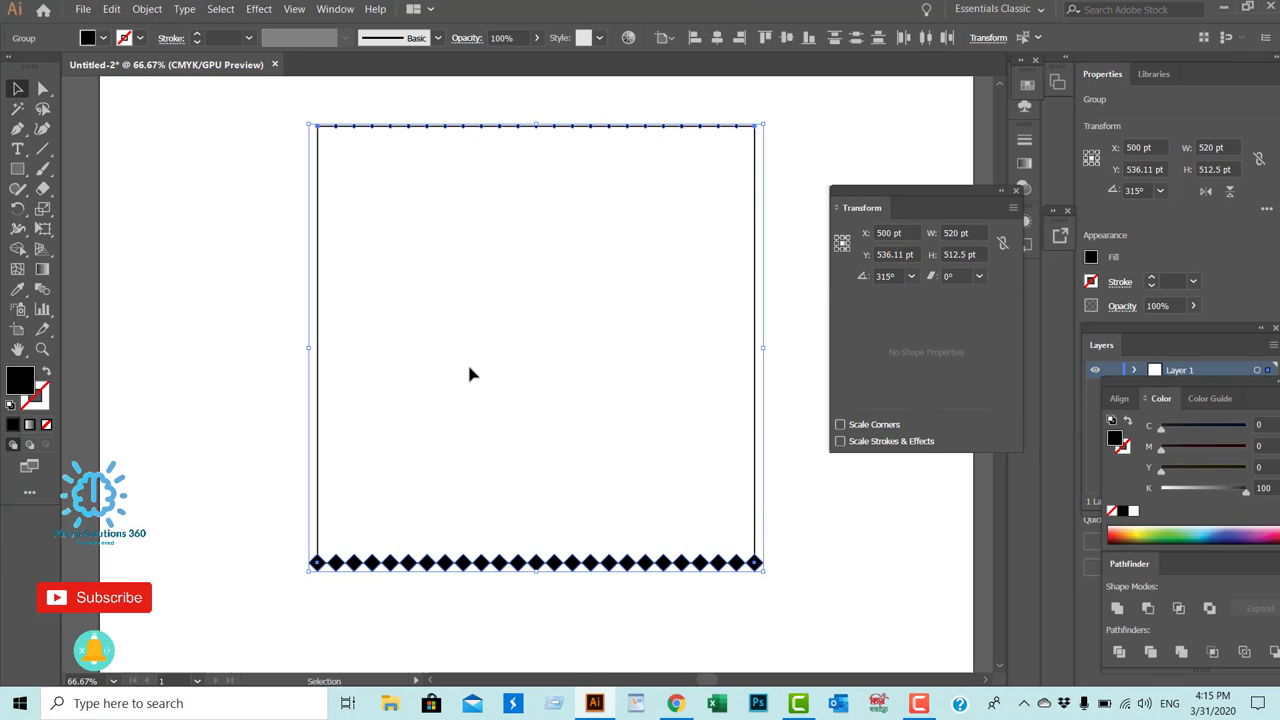
# - Blend the top-left dot to the bottom-left diamond and select the resulting vertical blend
pyautogui.click(42, 289)
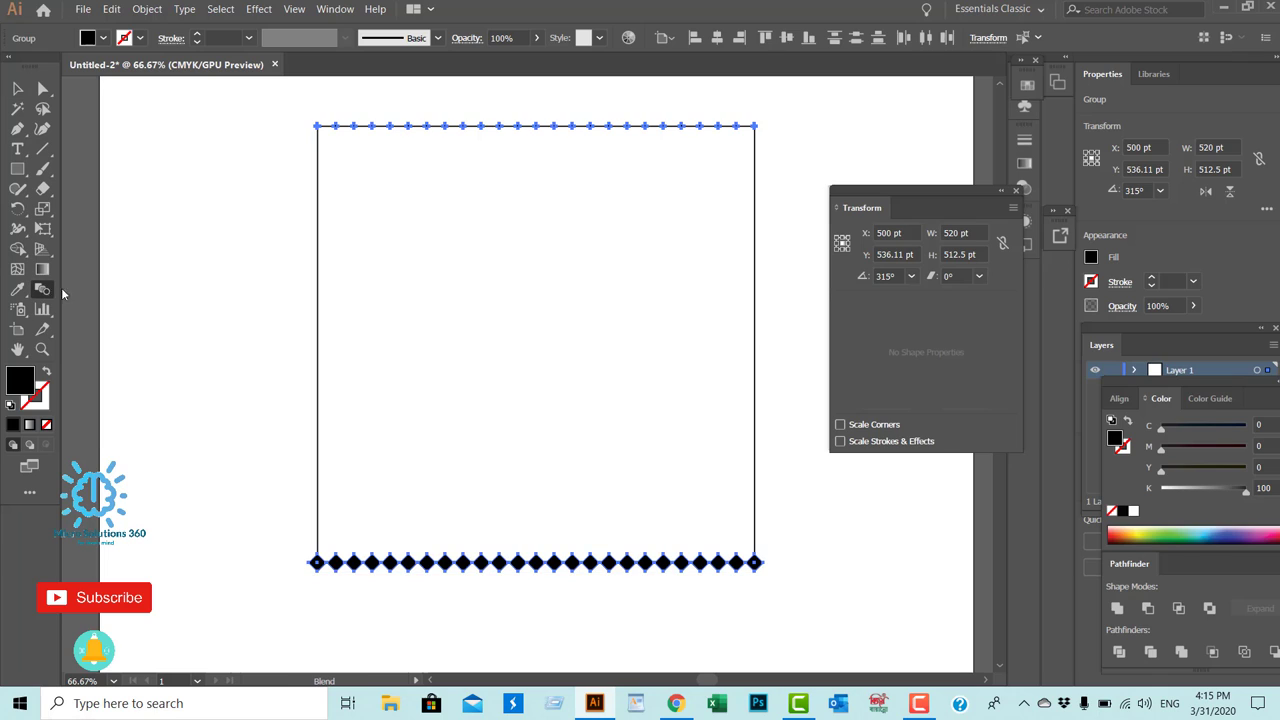
pyautogui.click(318, 127)
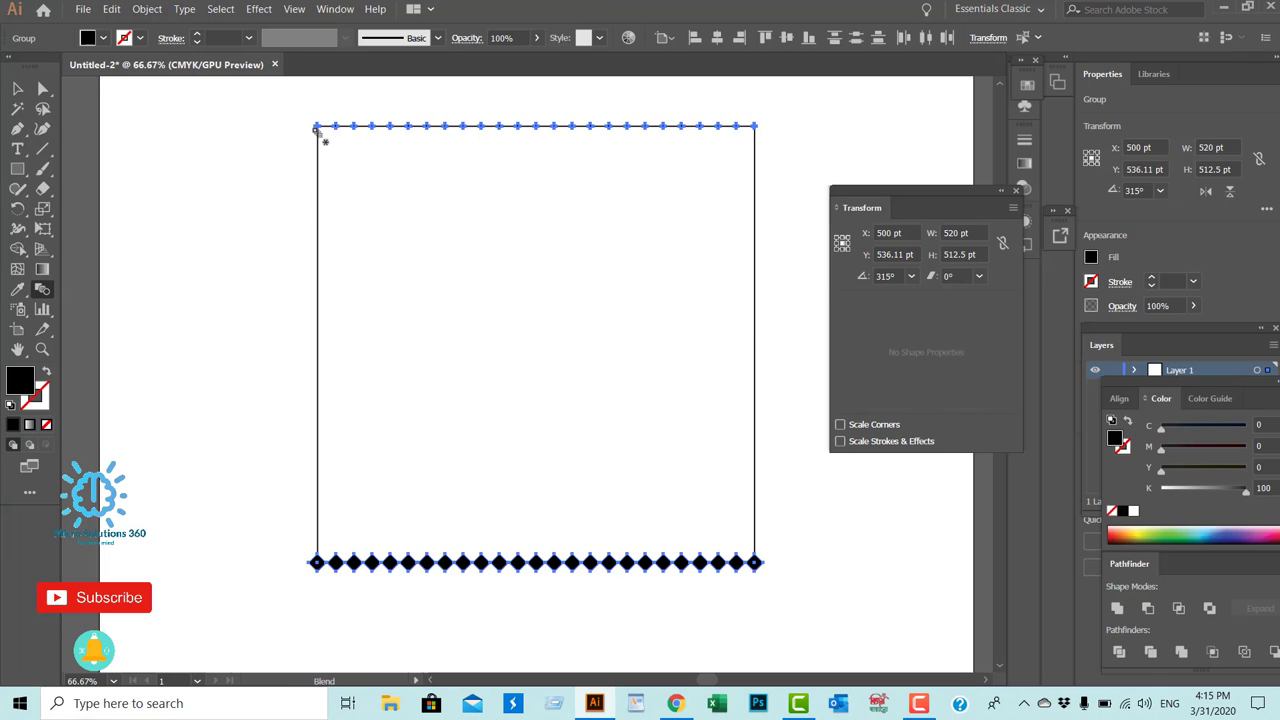
pyautogui.click(318, 563)
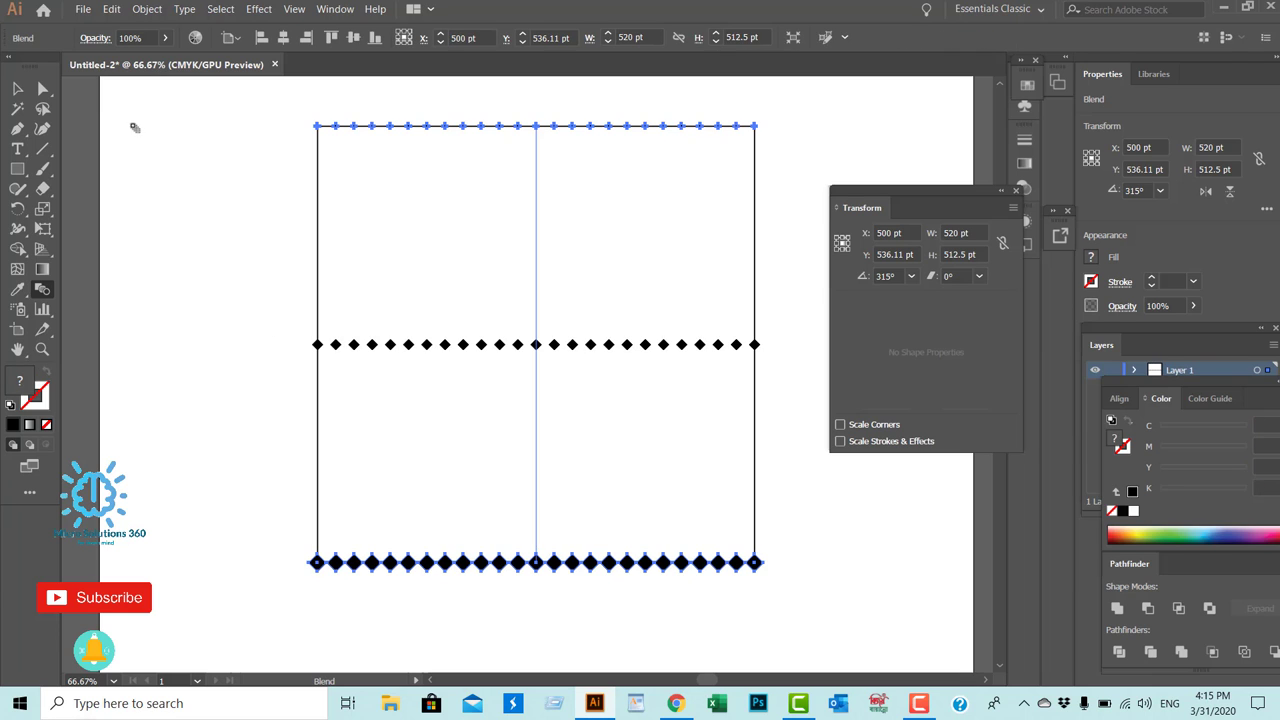
pyautogui.click(17, 90)
pyautogui.click(163, 193)
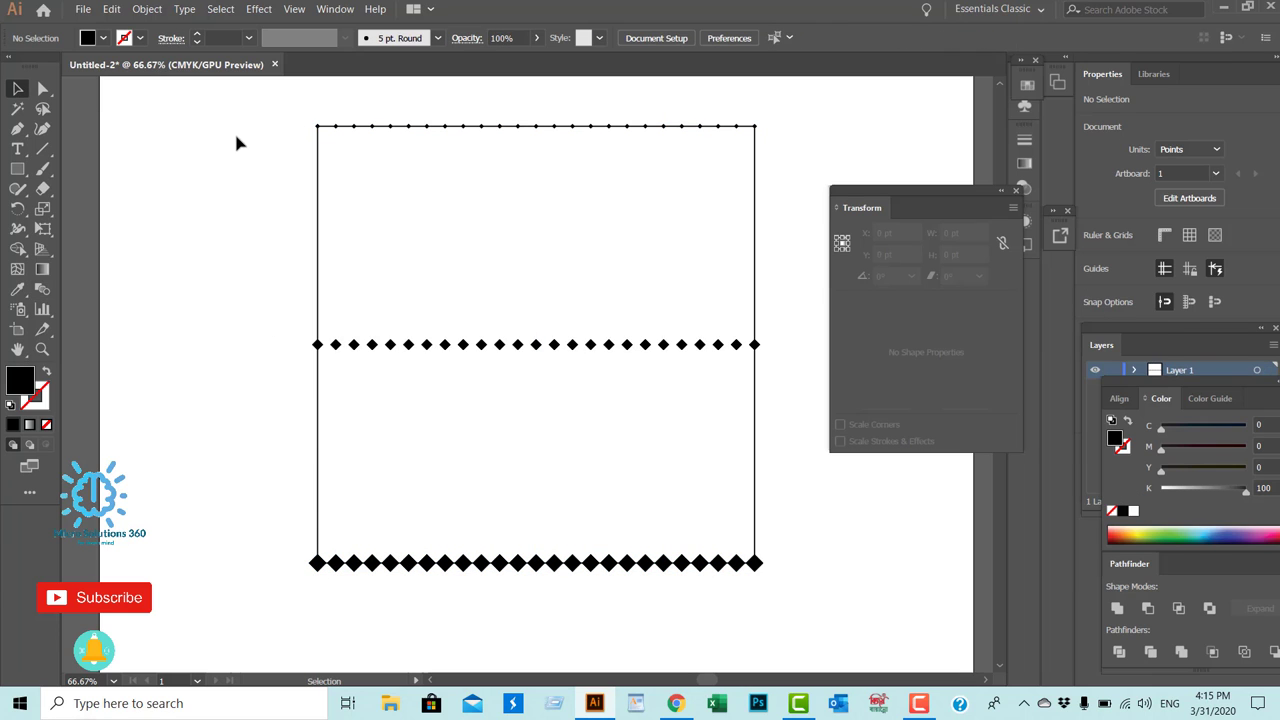
pyautogui.moveTo(244, 112); pyautogui.dragTo(620, 577)
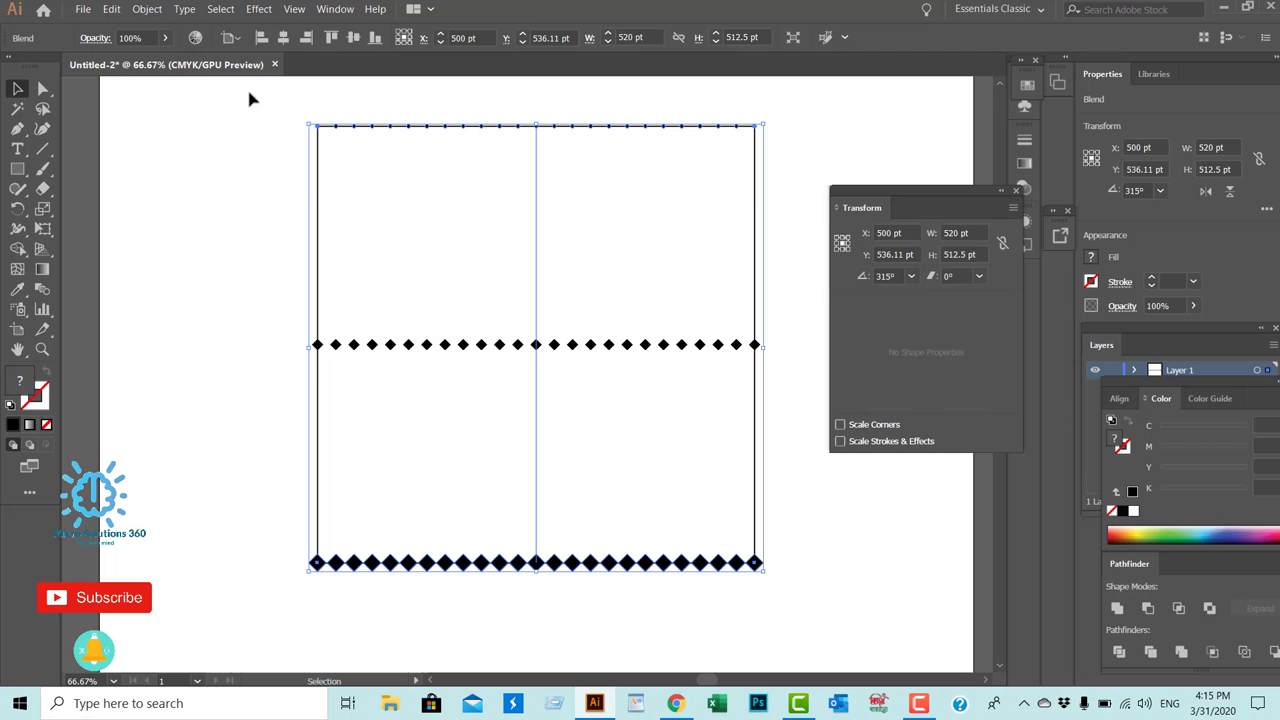
# - Set the vertical blend to 23 specified steps with preview
pyautogui.click(150, 11)
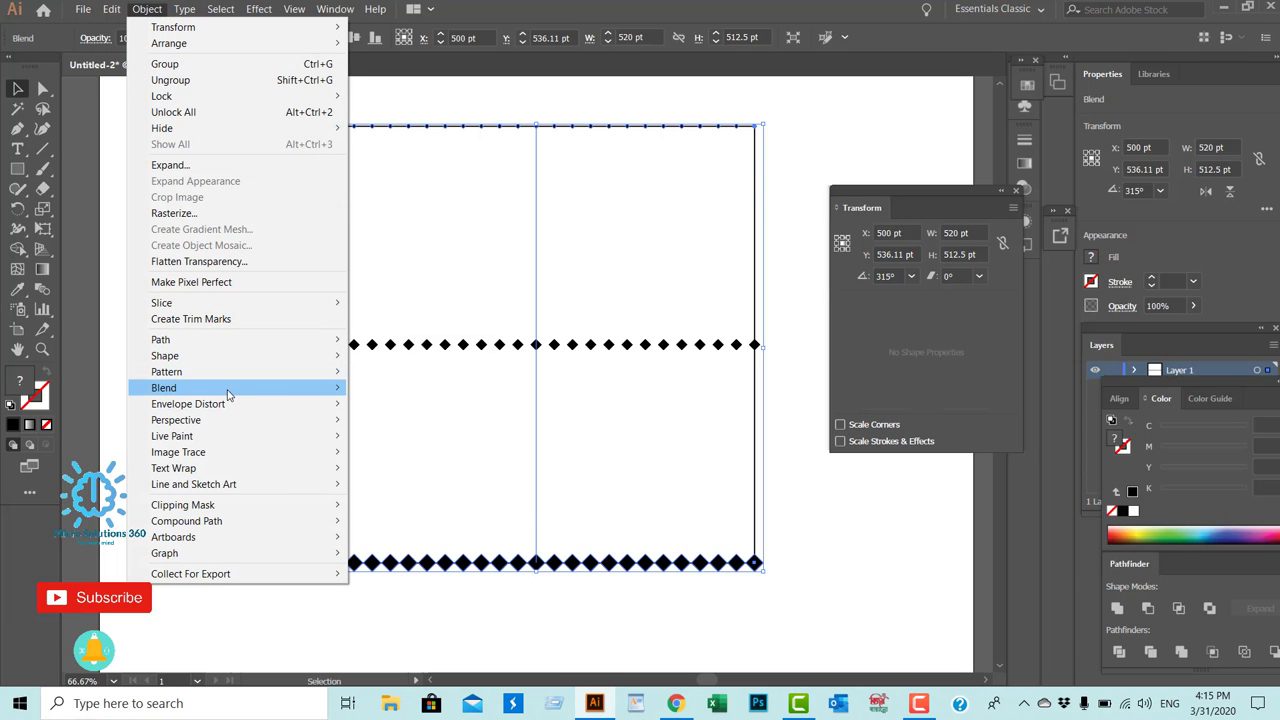
pyautogui.moveTo(164, 388)
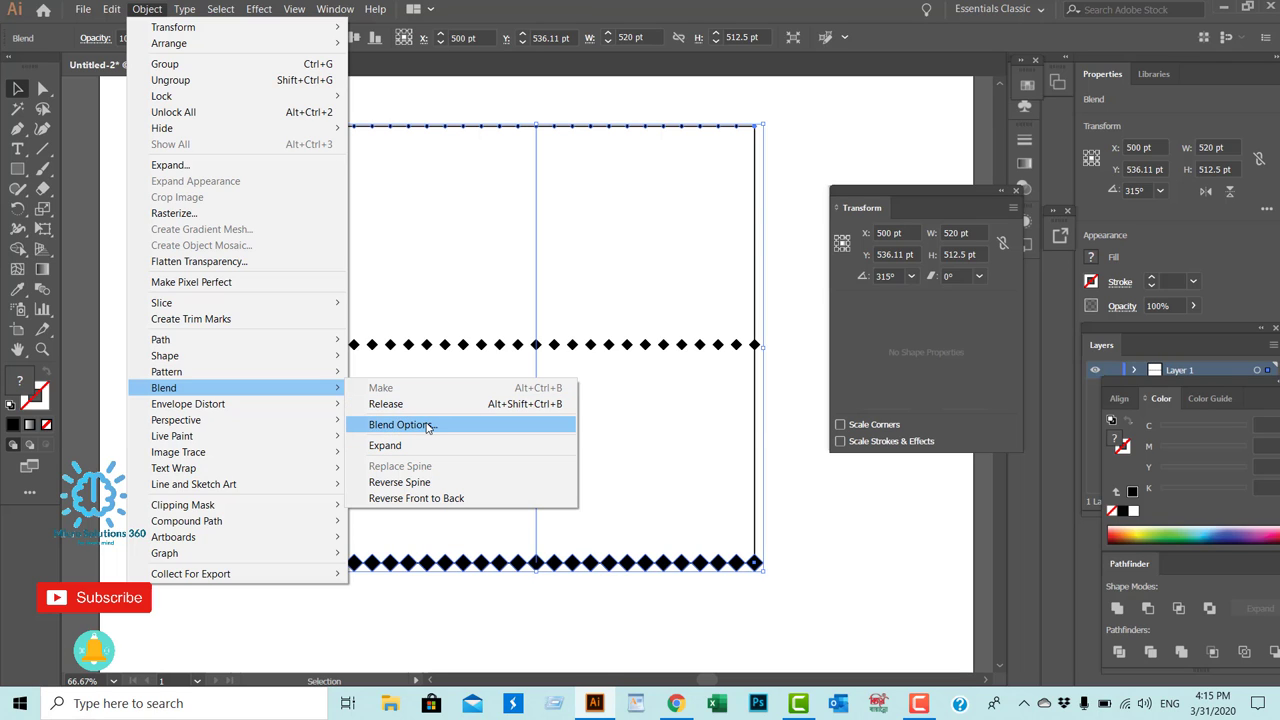
pyautogui.click(428, 425)
pyautogui.click(549, 386)
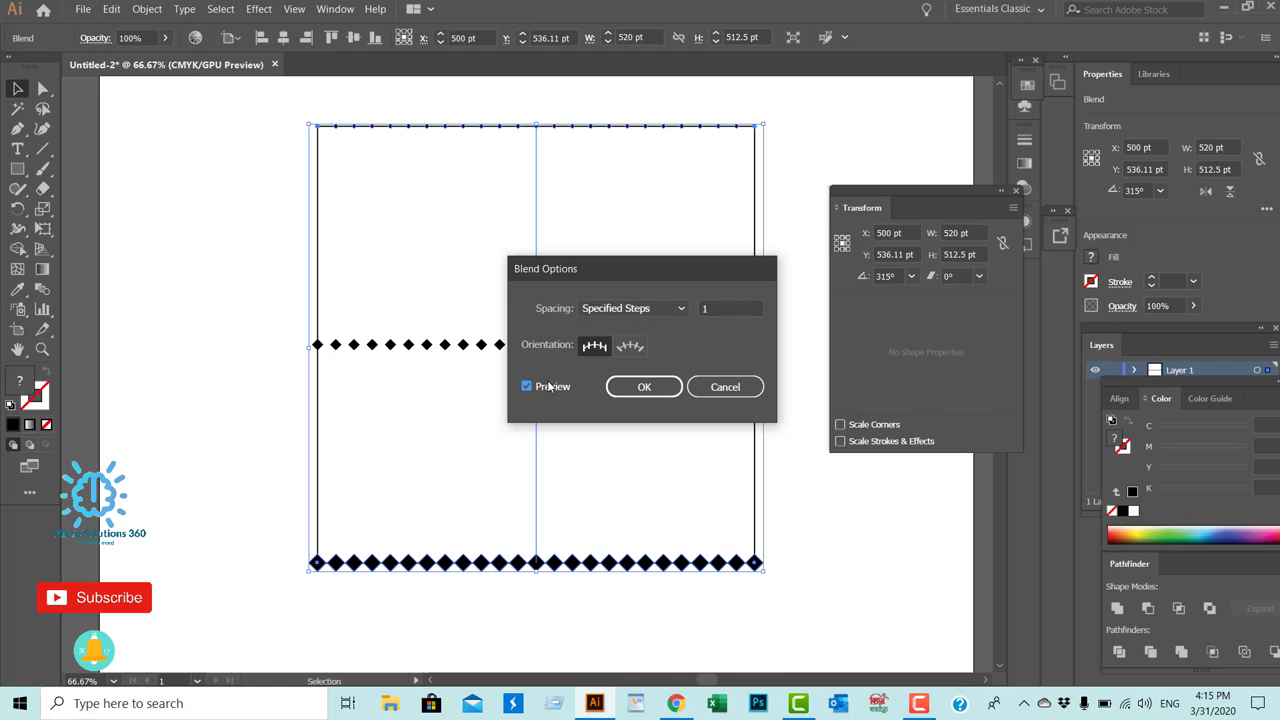
pyautogui.moveTo(724, 311); pyautogui.dragTo(697, 312)
pyautogui.click(646, 386)
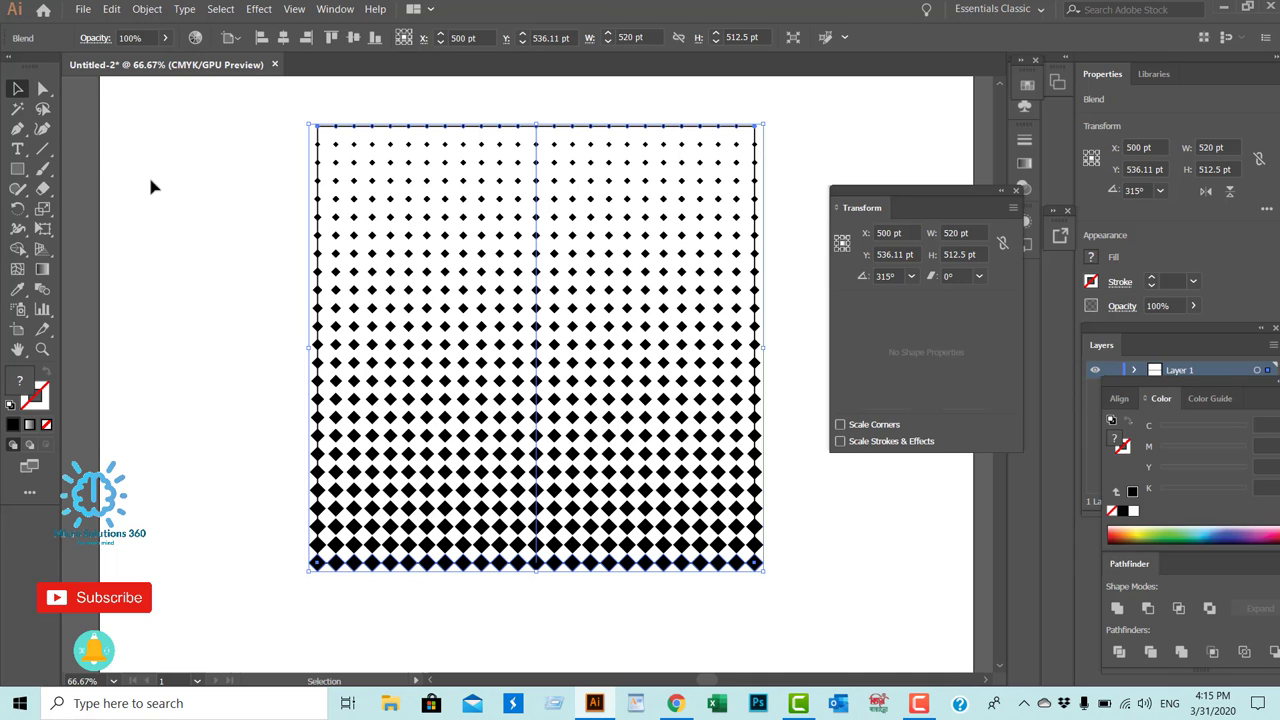
# - Expand the halftone blend into separate diamond shapes
pyautogui.click(147, 9)
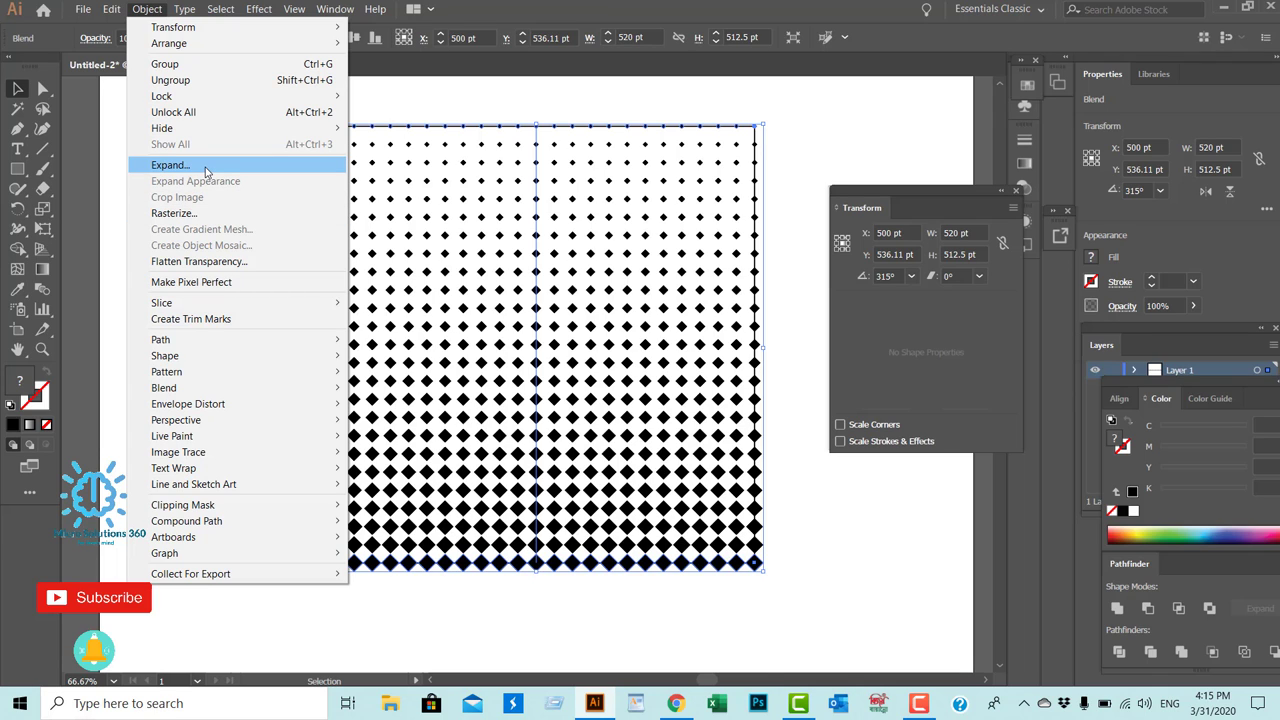
pyautogui.click(205, 166)
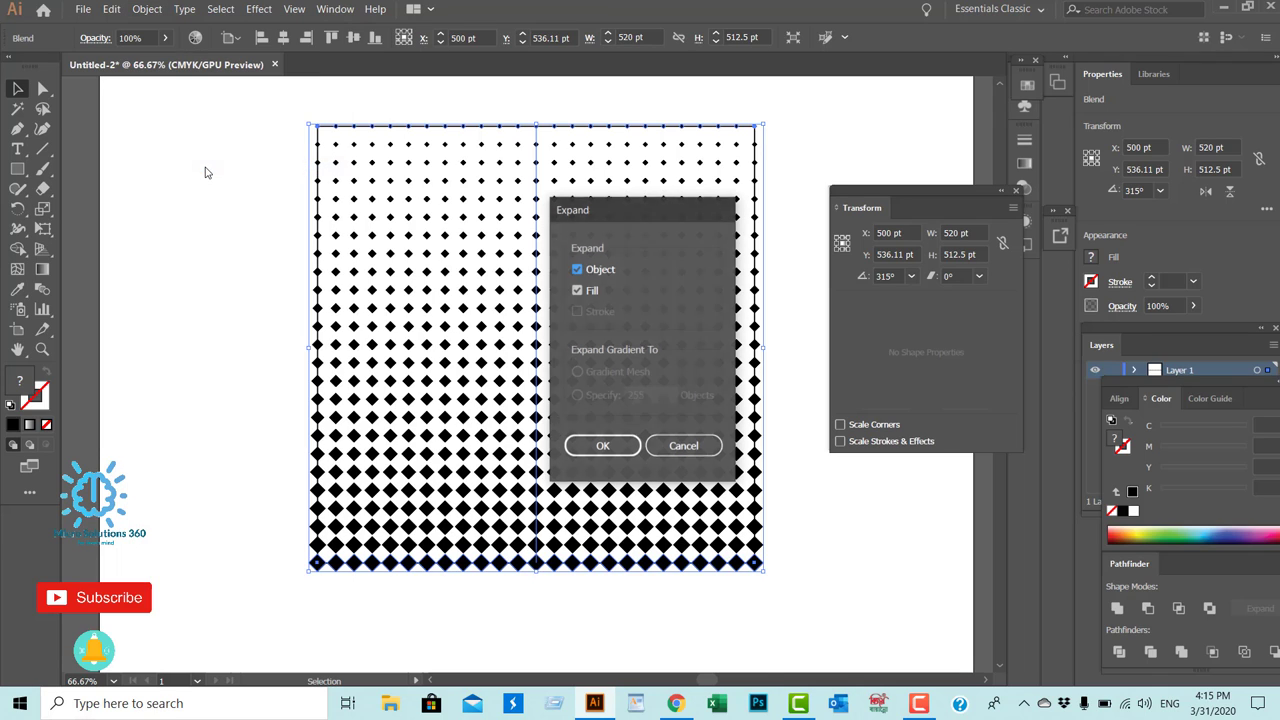
pyautogui.click(580, 448)
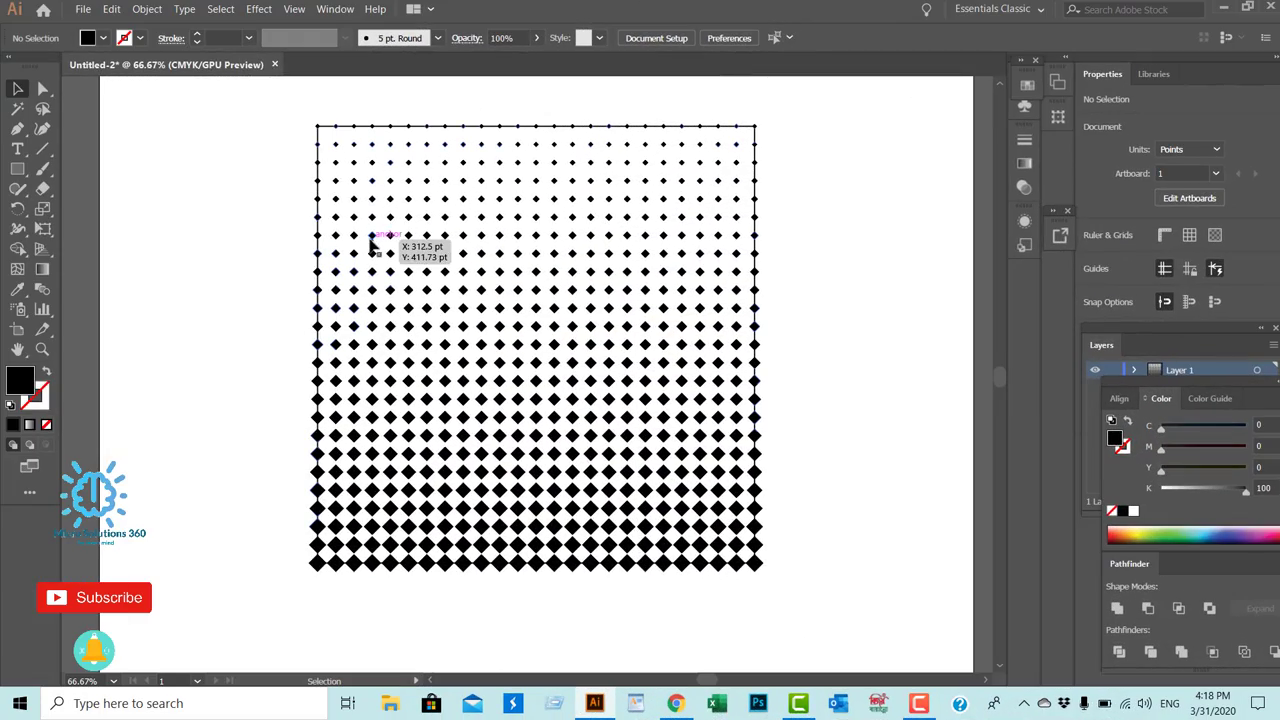
# - Select the halftone diamond group and bring up the Effect menu
pyautogui.moveTo(371, 240); pyautogui.dragTo(333, 222)
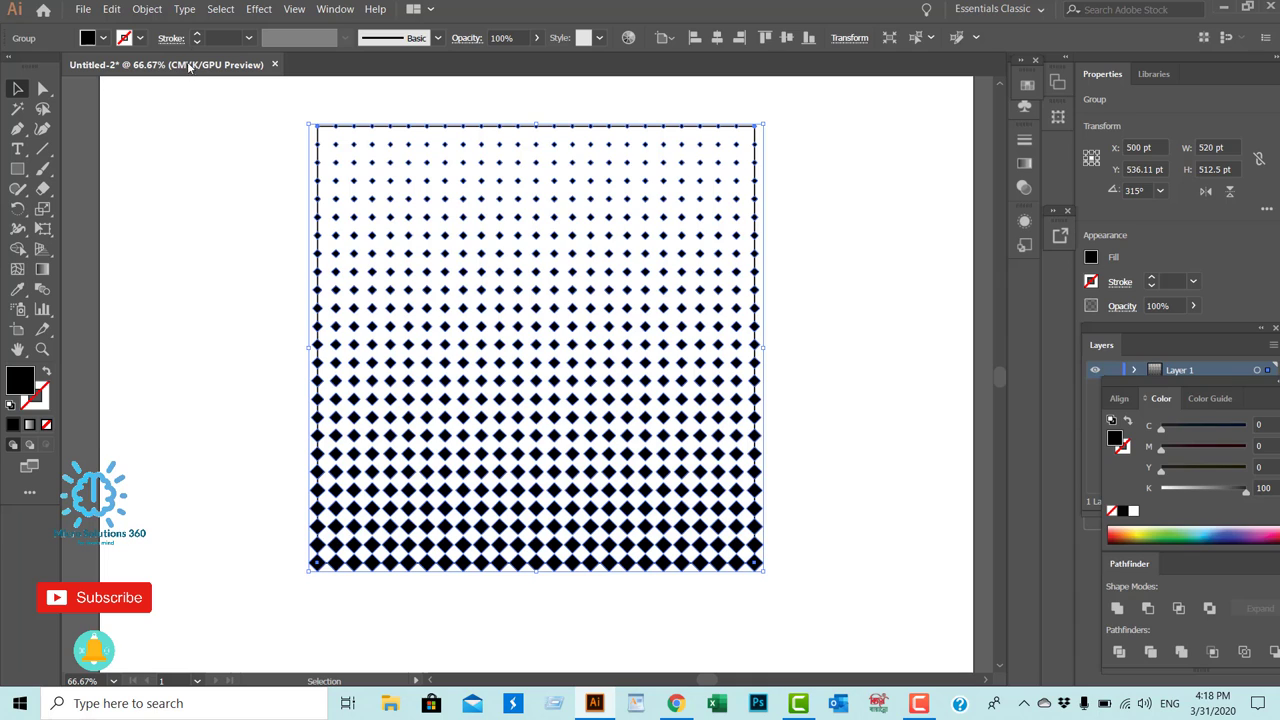
pyautogui.click(147, 9)
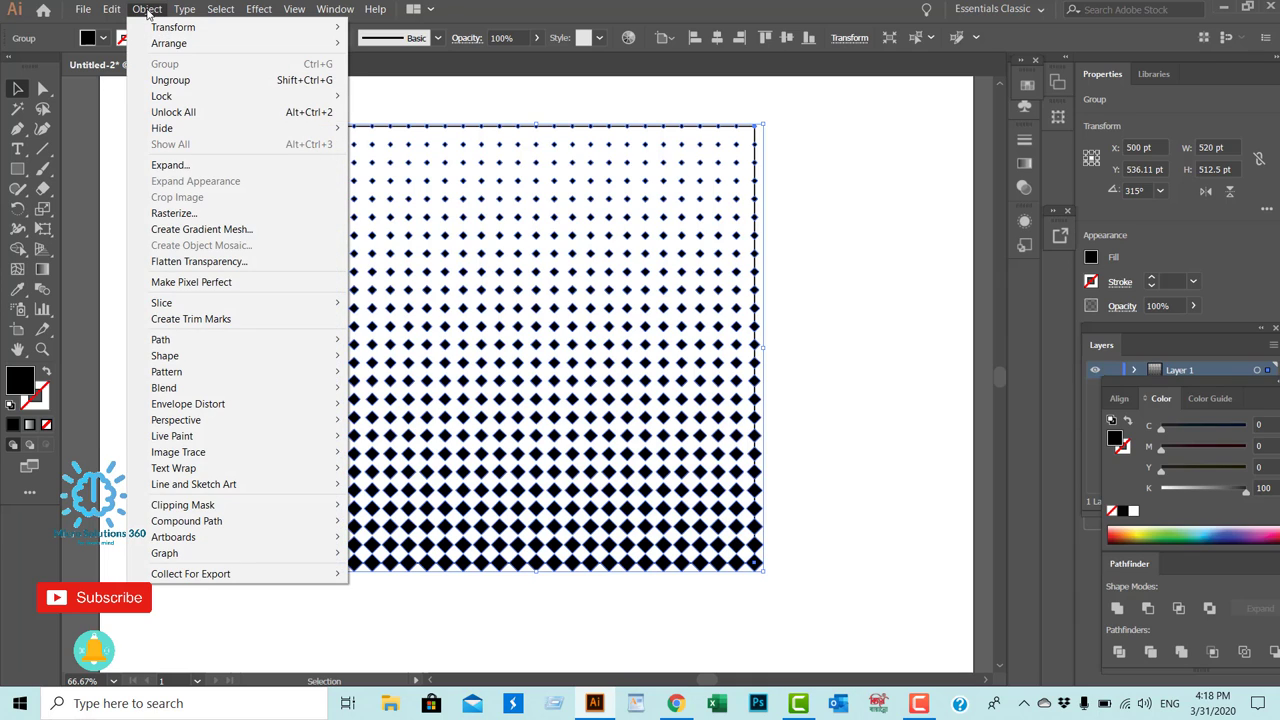
pyautogui.click(386, 106)
pyautogui.click(444, 271)
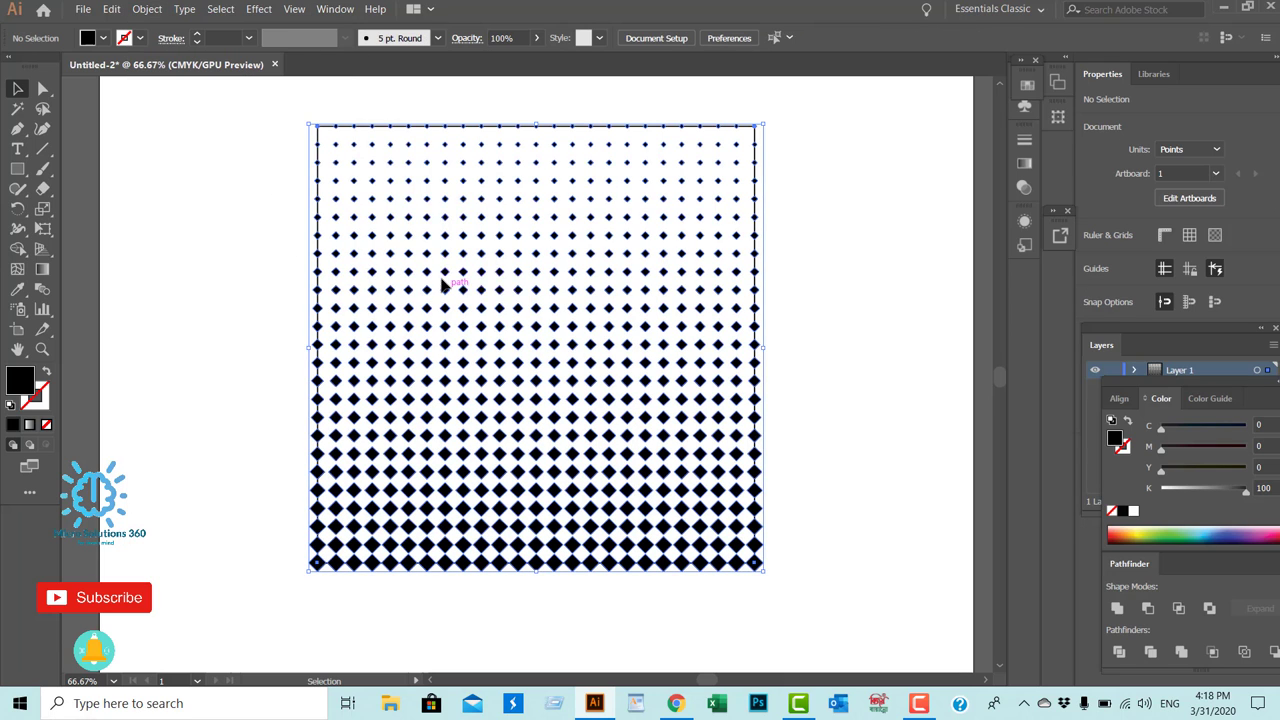
pyautogui.click(258, 9)
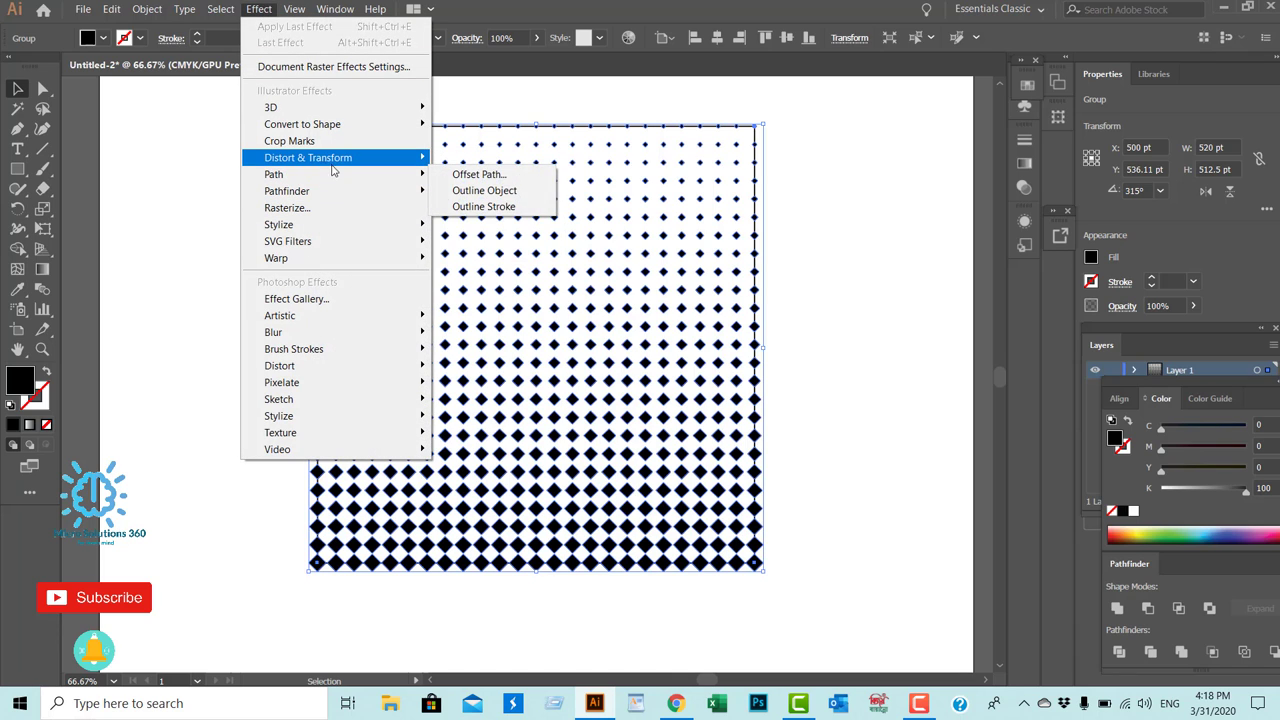
pyautogui.moveTo(308, 157)
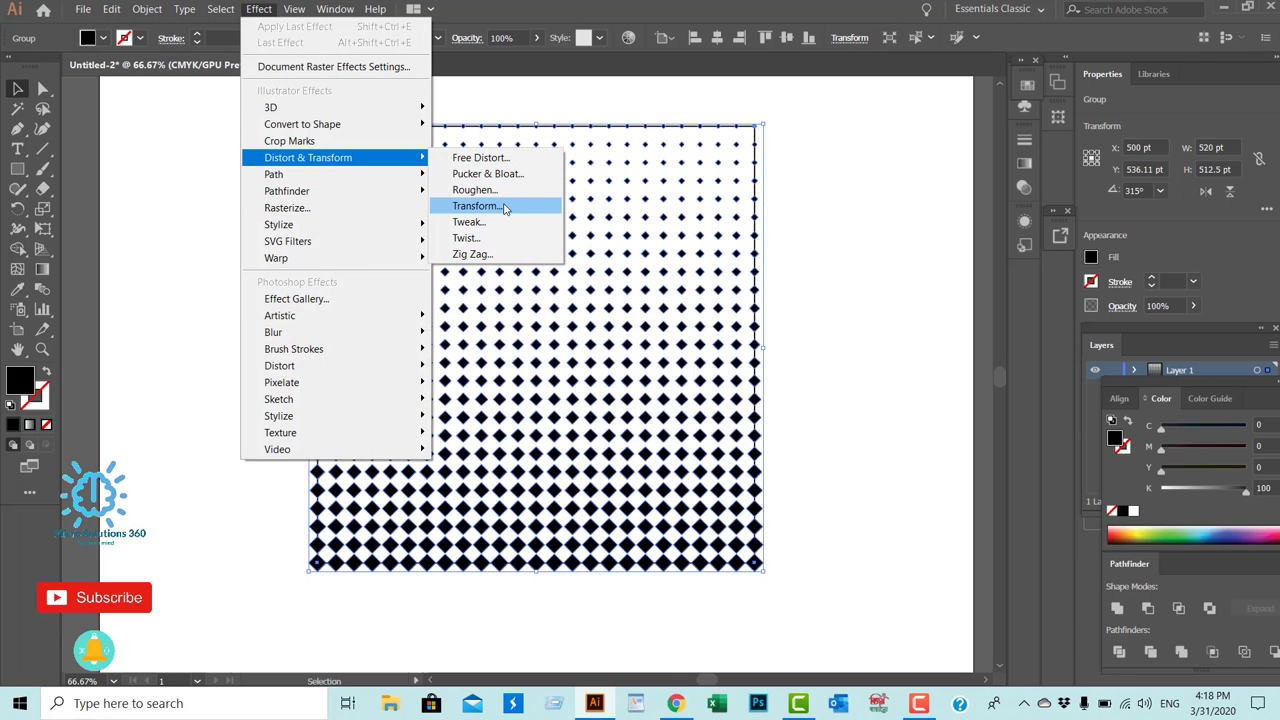
# - Apply a Transform effect with 1 copy moved 10.5 pt horizontally and vertically
pyautogui.click(503, 205)
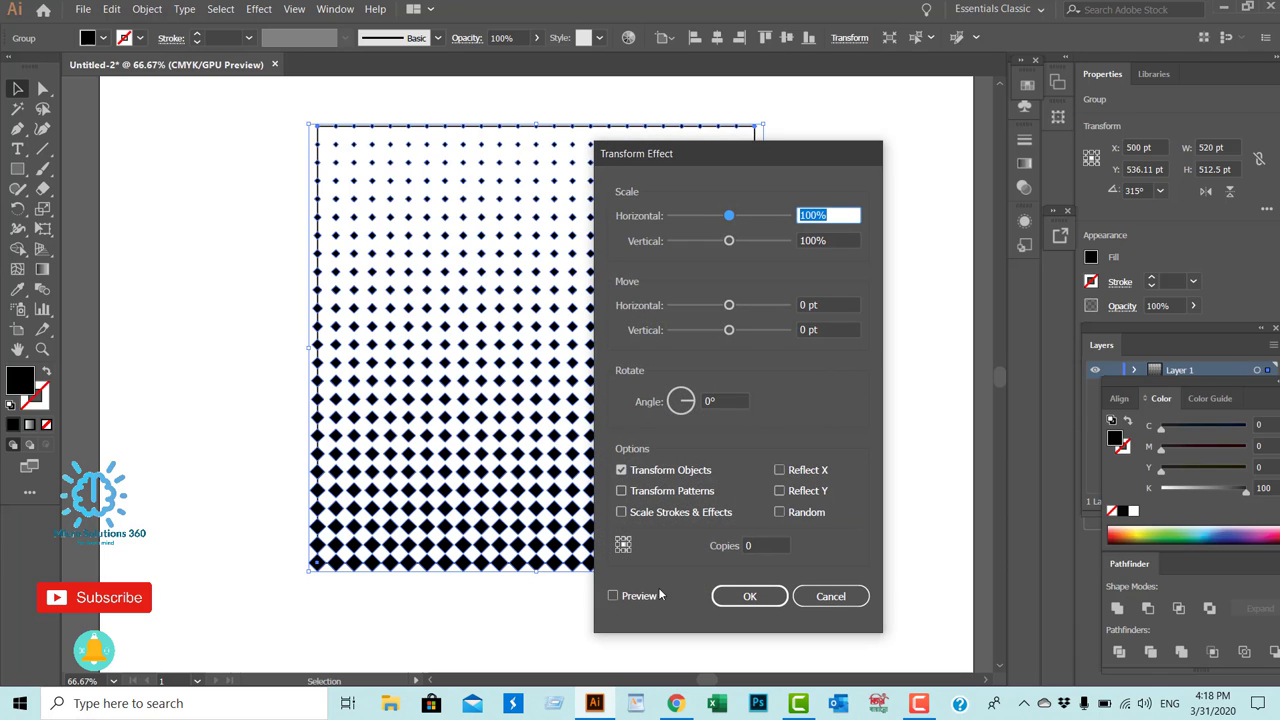
pyautogui.click(613, 596)
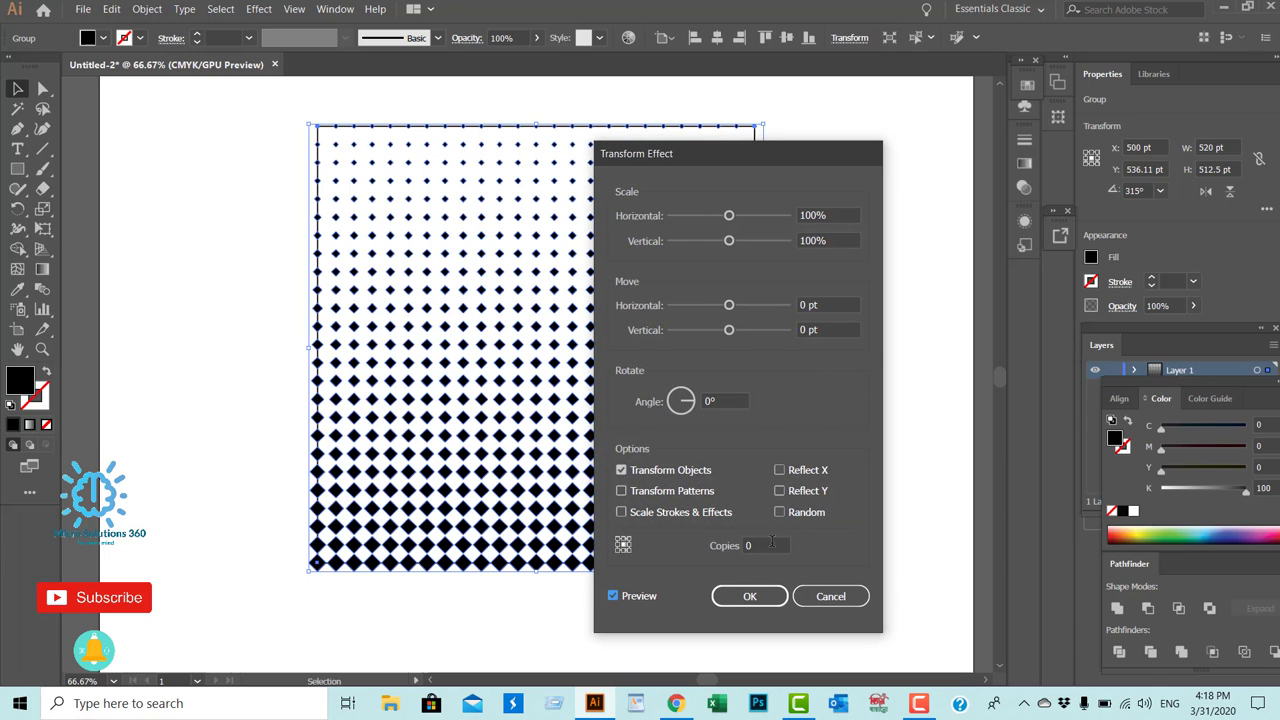
pyautogui.click(771, 542)
pyautogui.write('1')
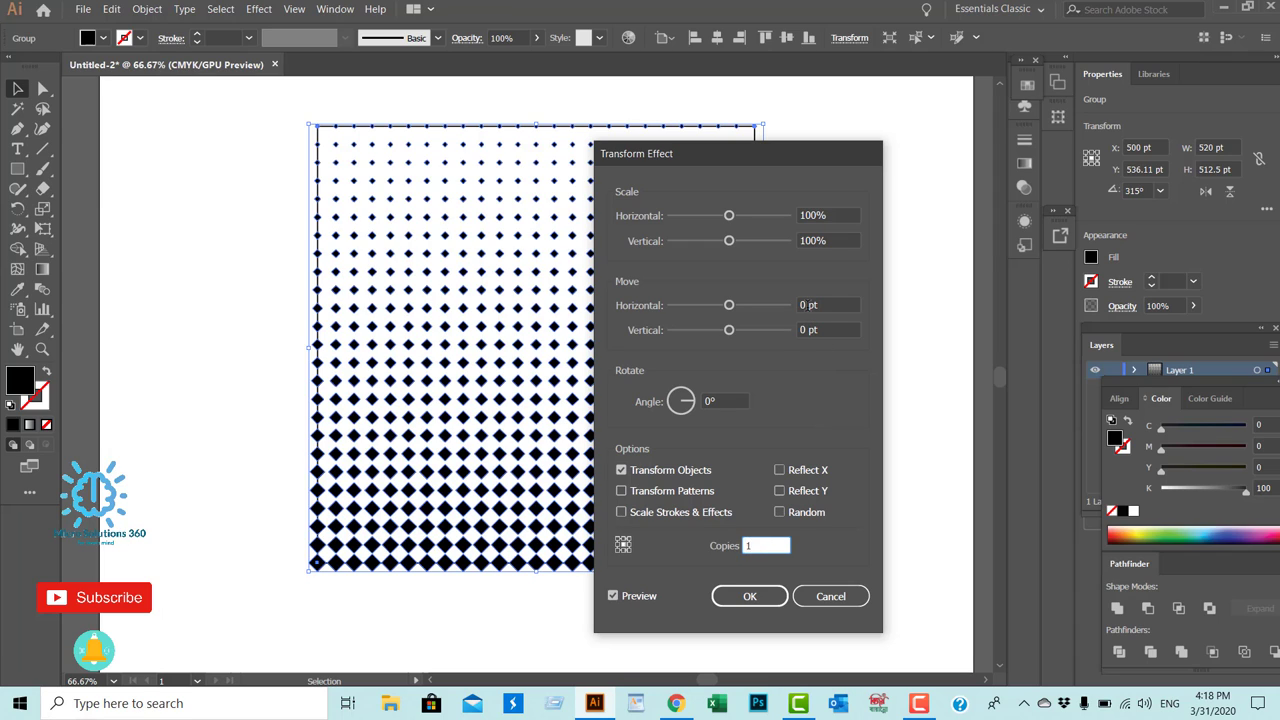
pyautogui.click(793, 306)
pyautogui.write('10.5')
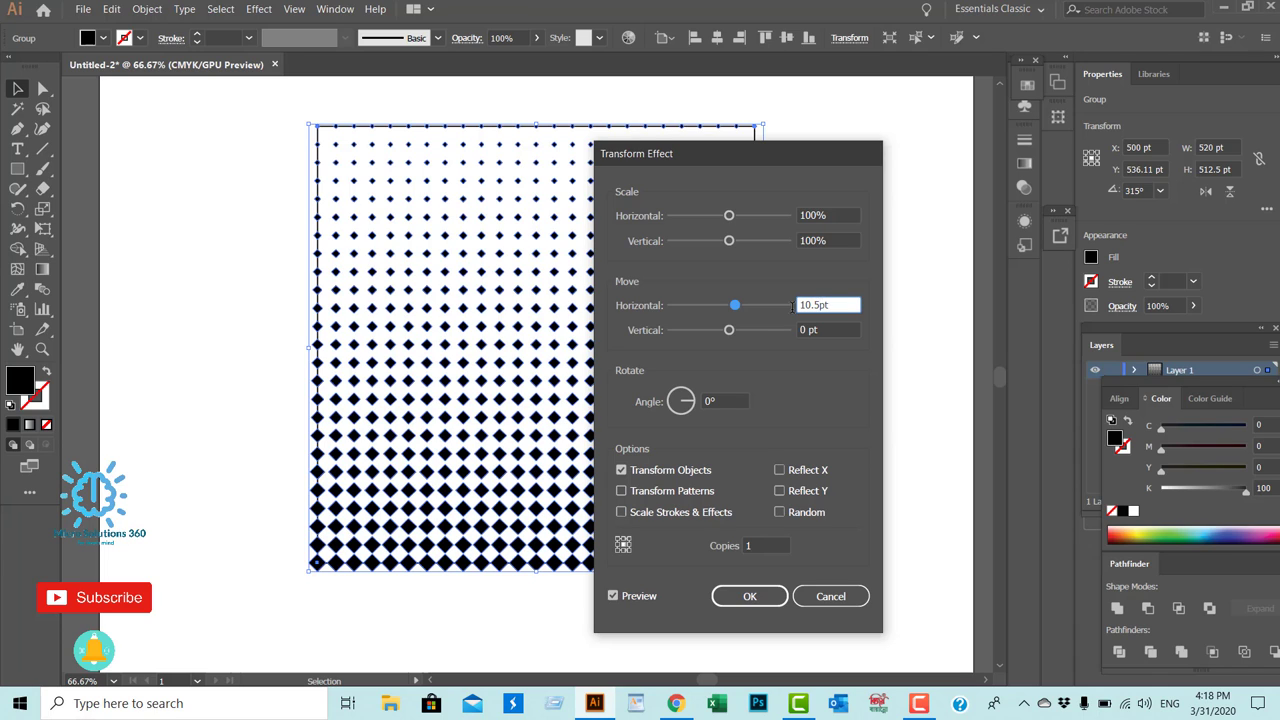
pyautogui.press('Tab')
pyautogui.write('10.')
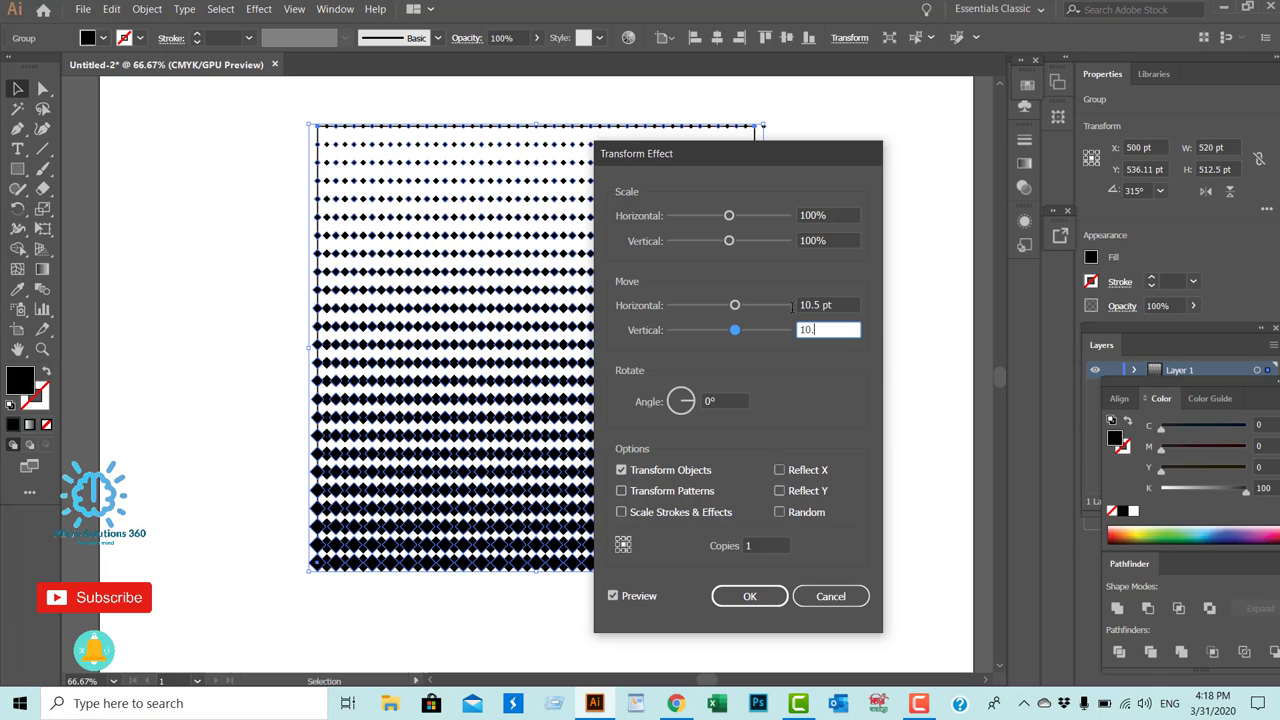
pyautogui.write('5')
pyautogui.click(749, 597)
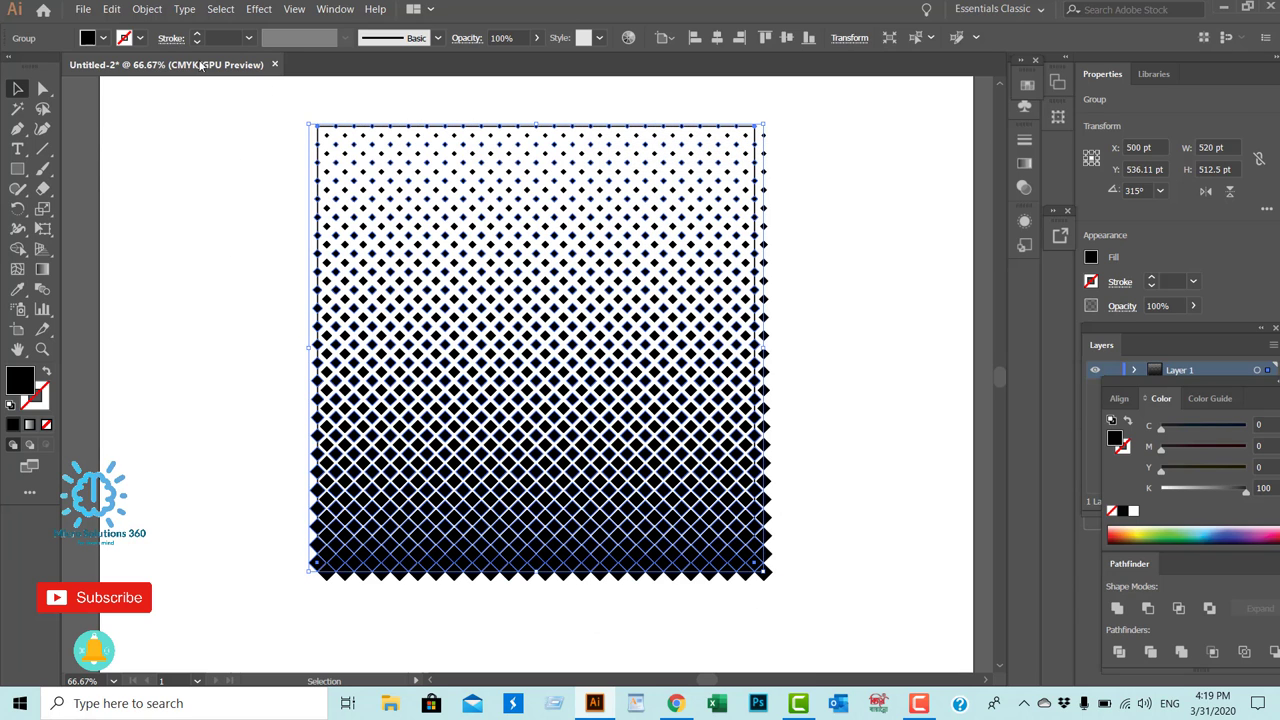
# - Expand the Transform effect's appearance into real diamonds and switch to Outline view
pyautogui.click(147, 9)
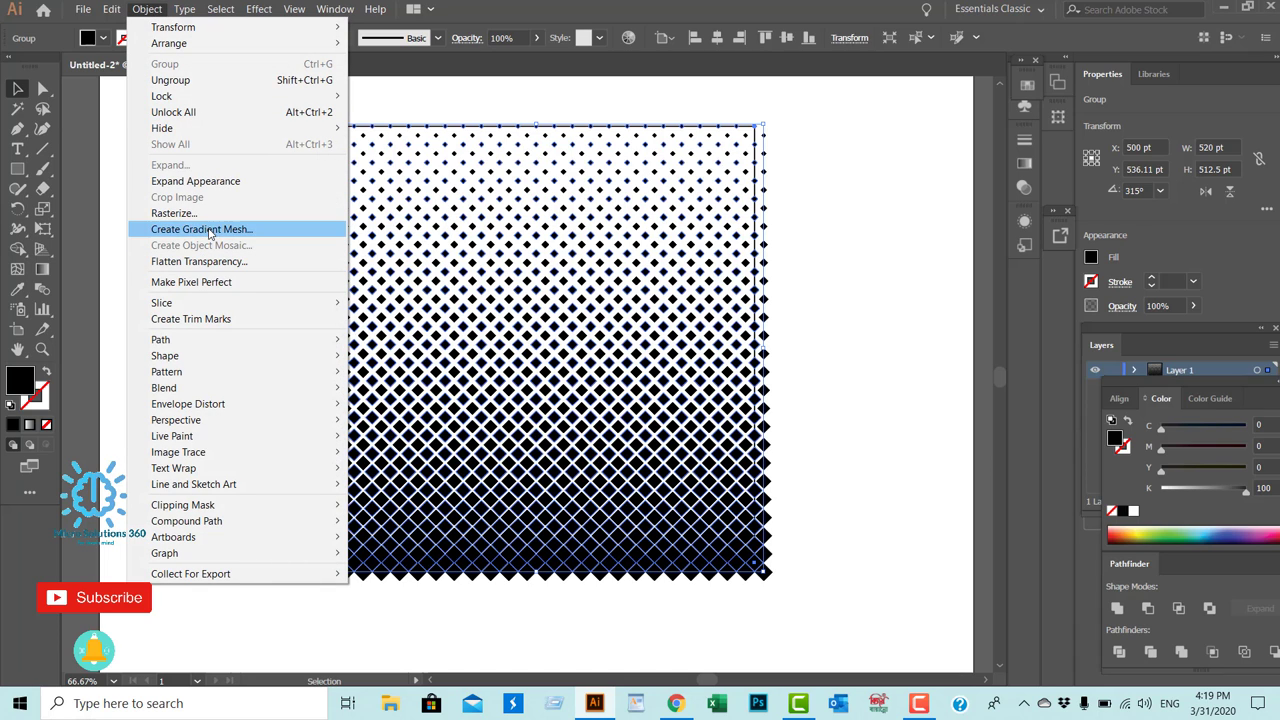
pyautogui.click(208, 181)
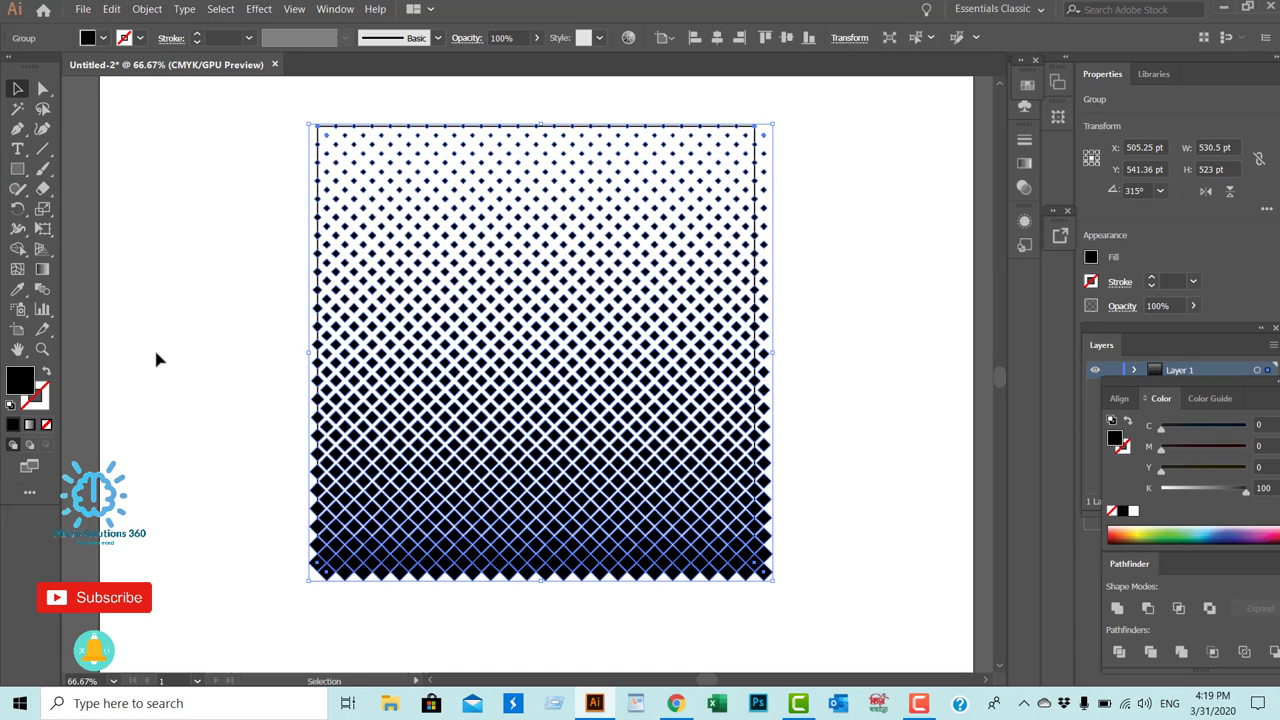
pyautogui.press('m')
pyautogui.hotkey('ctrl', 'y')
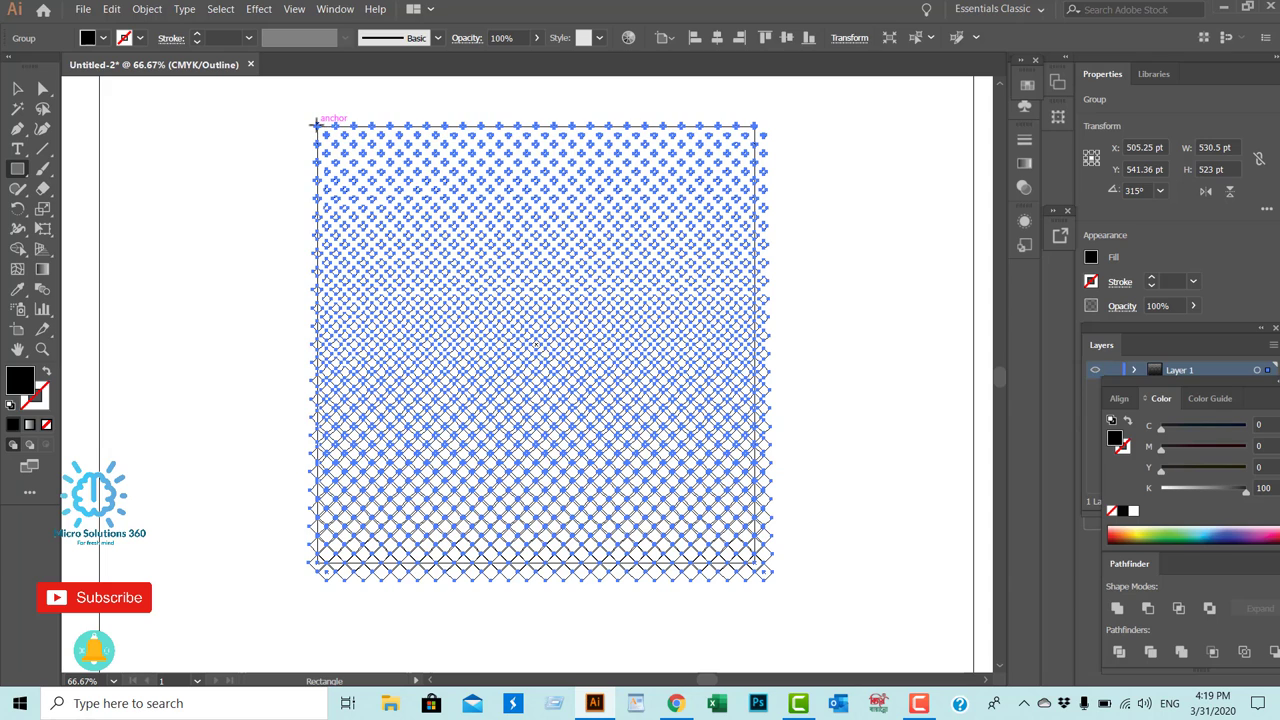
# - Draw a 500 pt square over the lattice and make it a clipping mask
pyautogui.moveTo(317, 124); pyautogui.dragTo(570, 437)
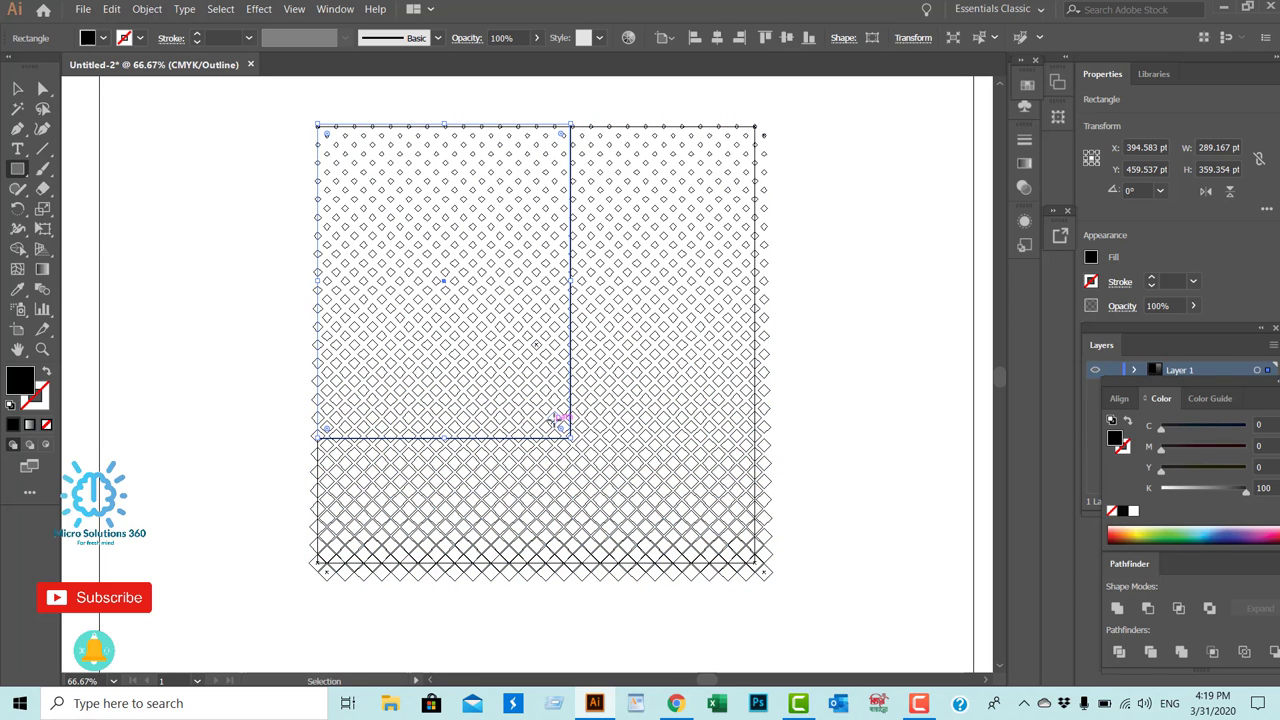
pyautogui.hotkey('ctrl', 'z')
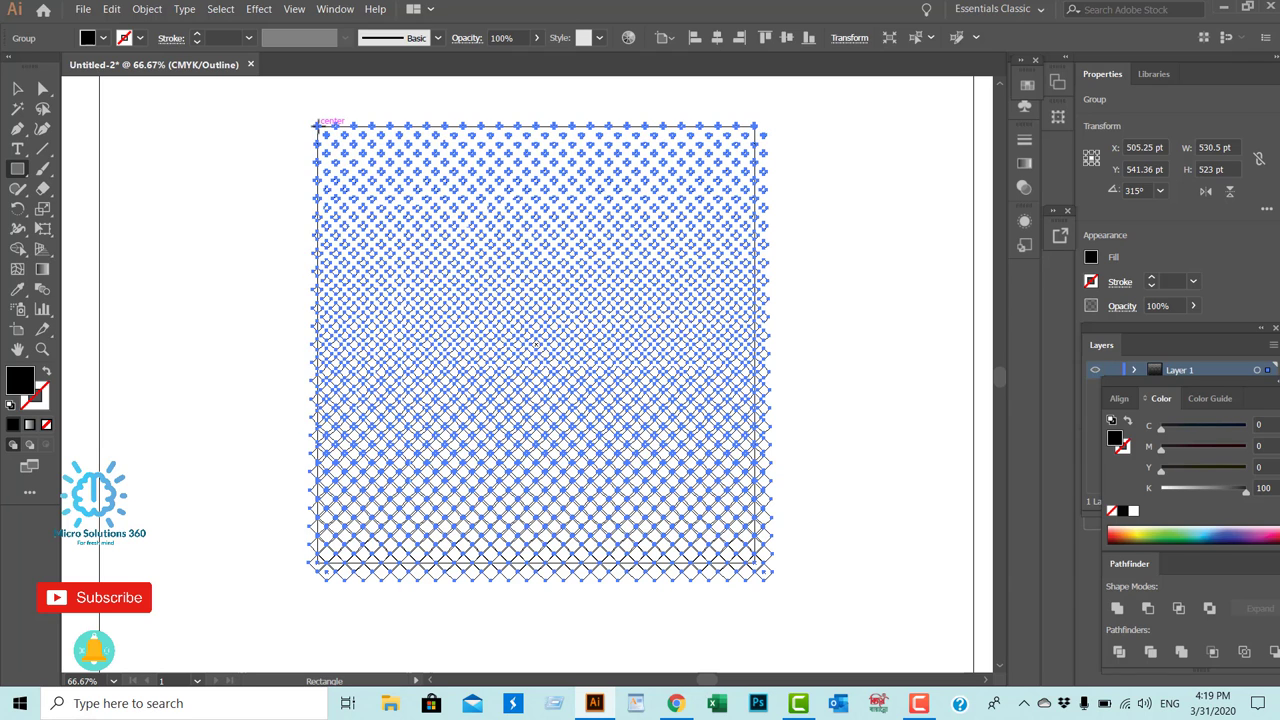
pyautogui.moveTo(318, 123); pyautogui.dragTo(755, 562)
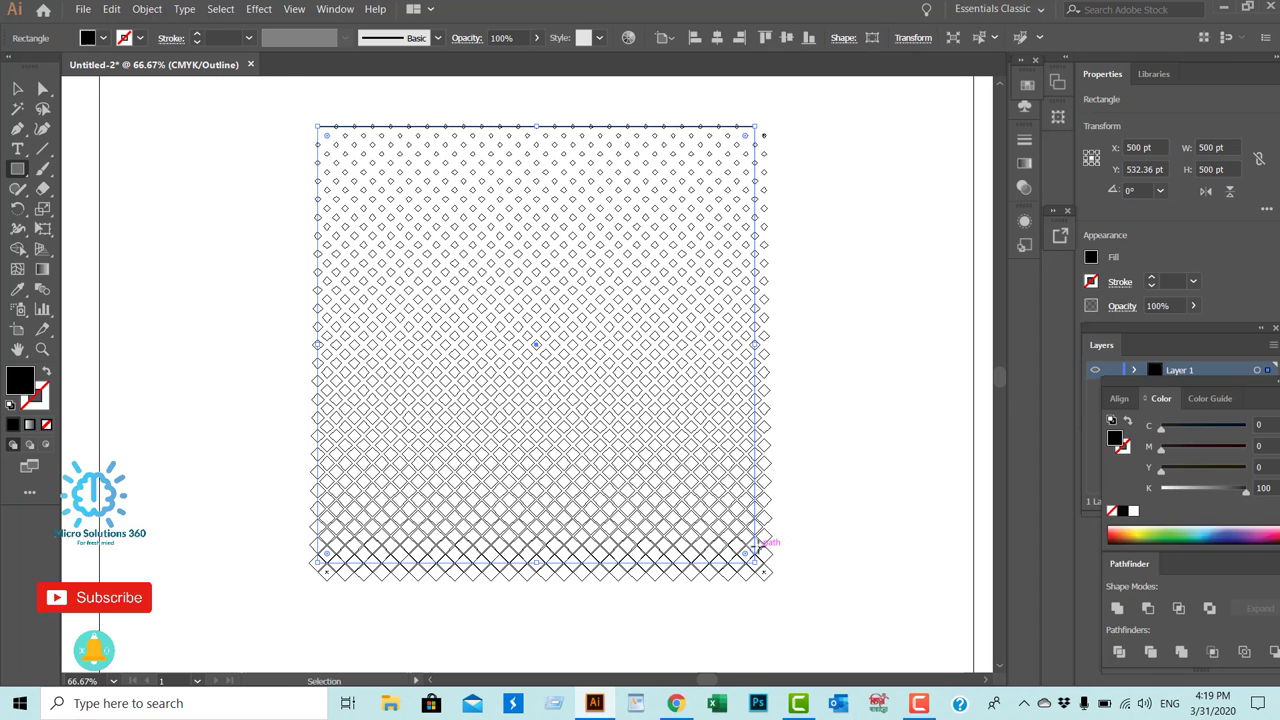
pyautogui.hotkey('ctrl', 'y')
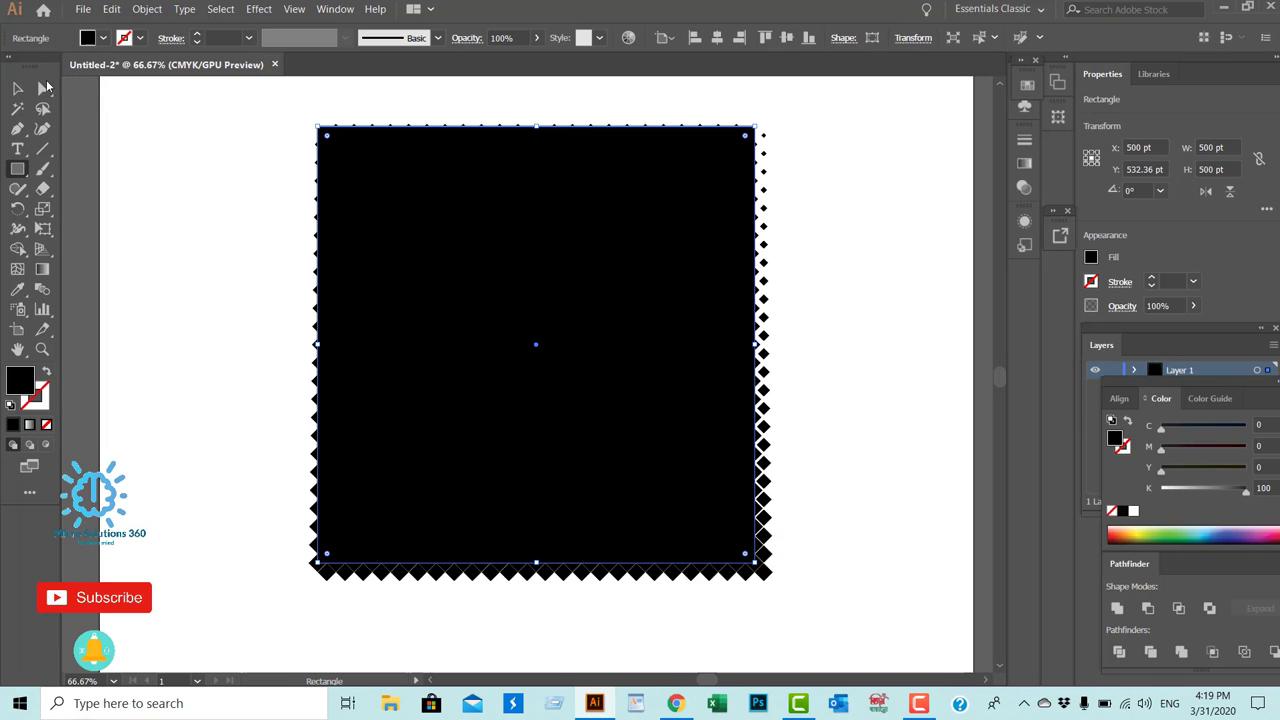
pyautogui.click(17, 88)
pyautogui.moveTo(186, 131); pyautogui.dragTo(709, 454)
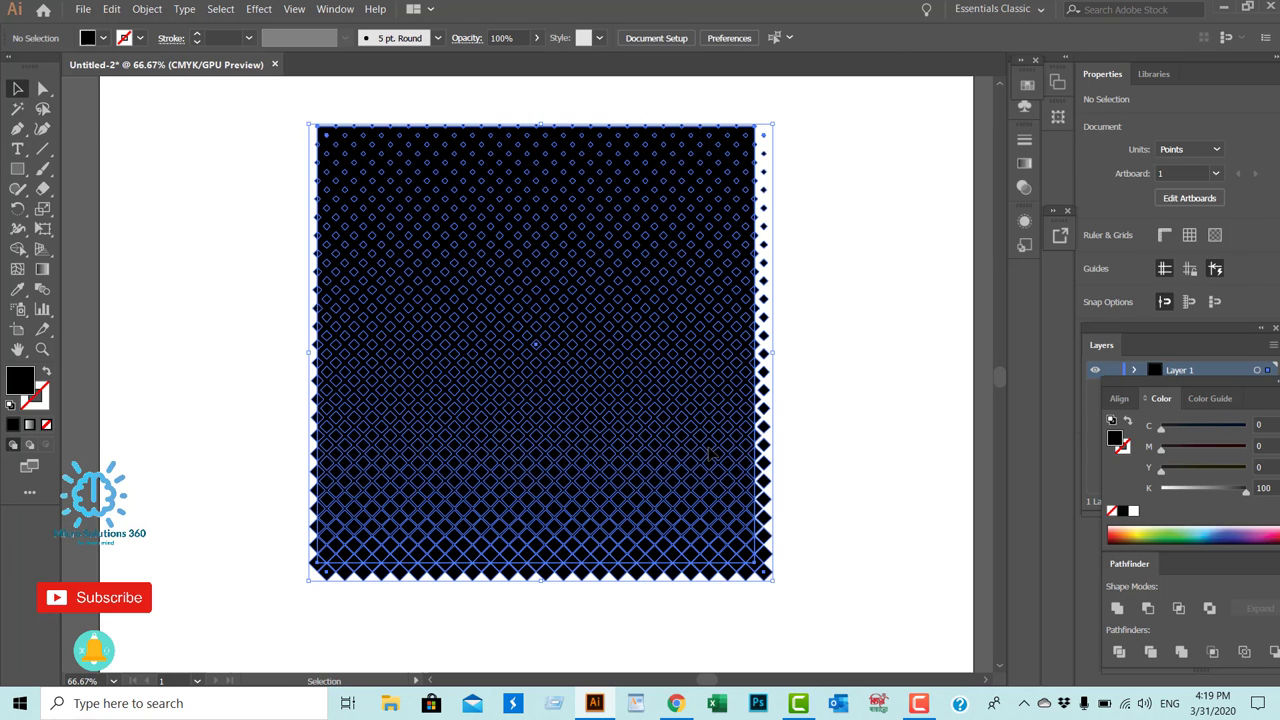
pyautogui.press('a')
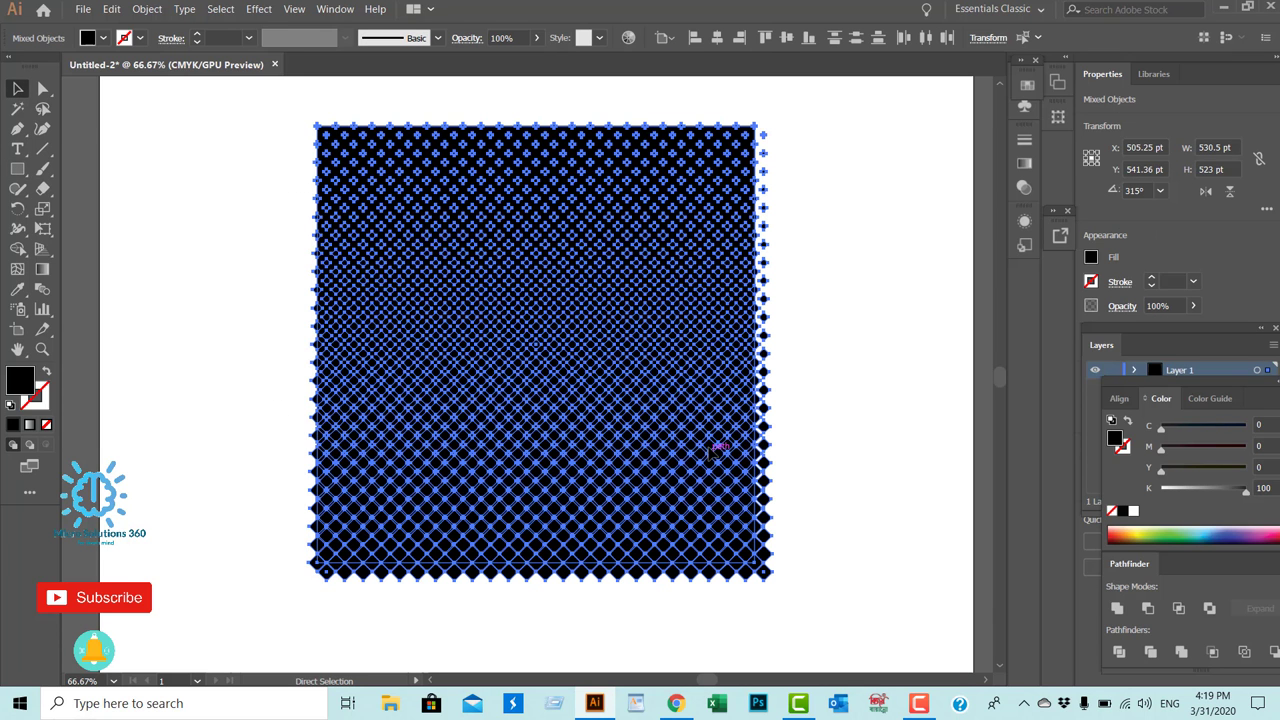
pyautogui.hotkey('ctrl', '7')
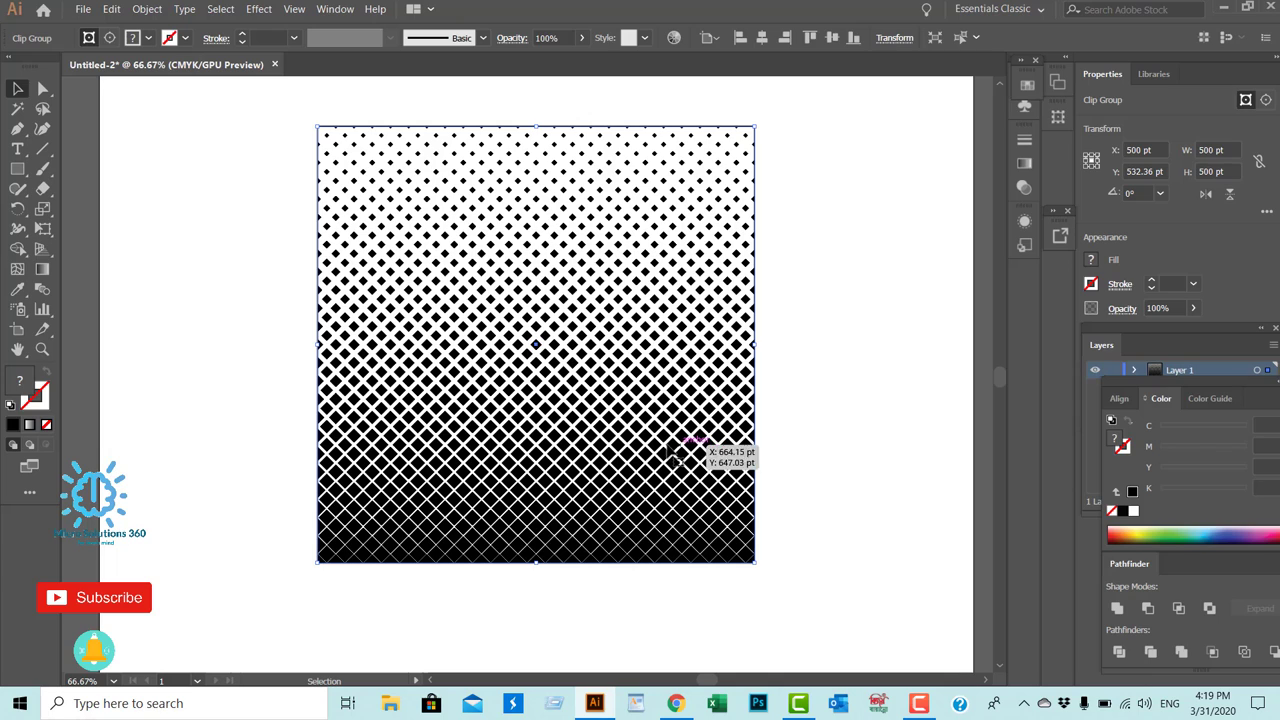
# - Fill the diamonds inside the clip group light blue (C70 M15 Y0 K0)
pyautogui.click(246, 245)
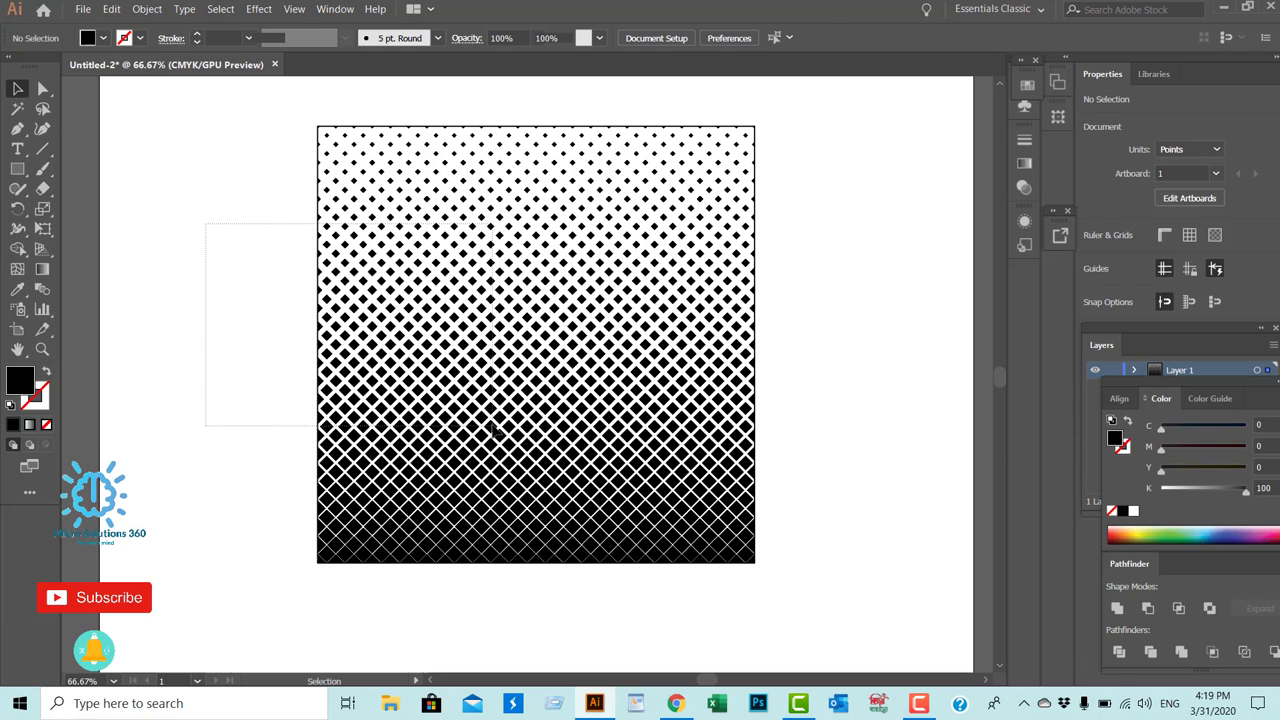
pyautogui.moveTo(196, 234); pyautogui.dragTo(480, 425)
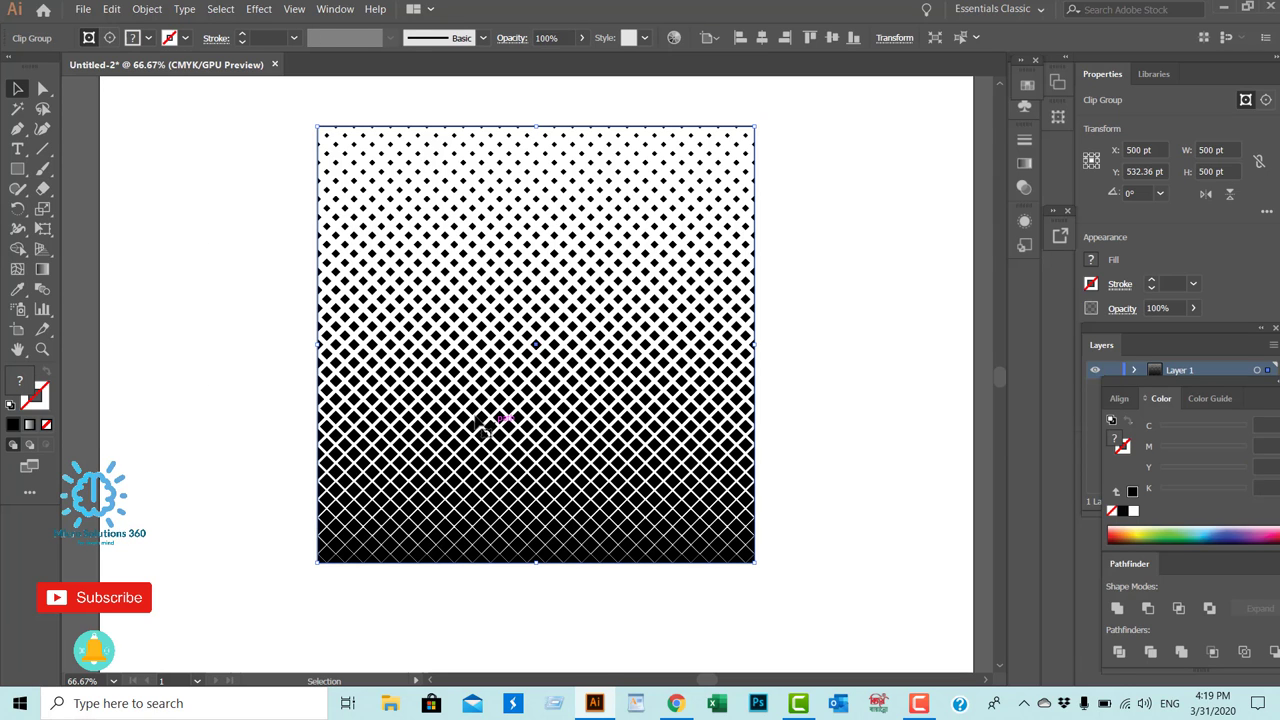
pyautogui.click(109, 39)
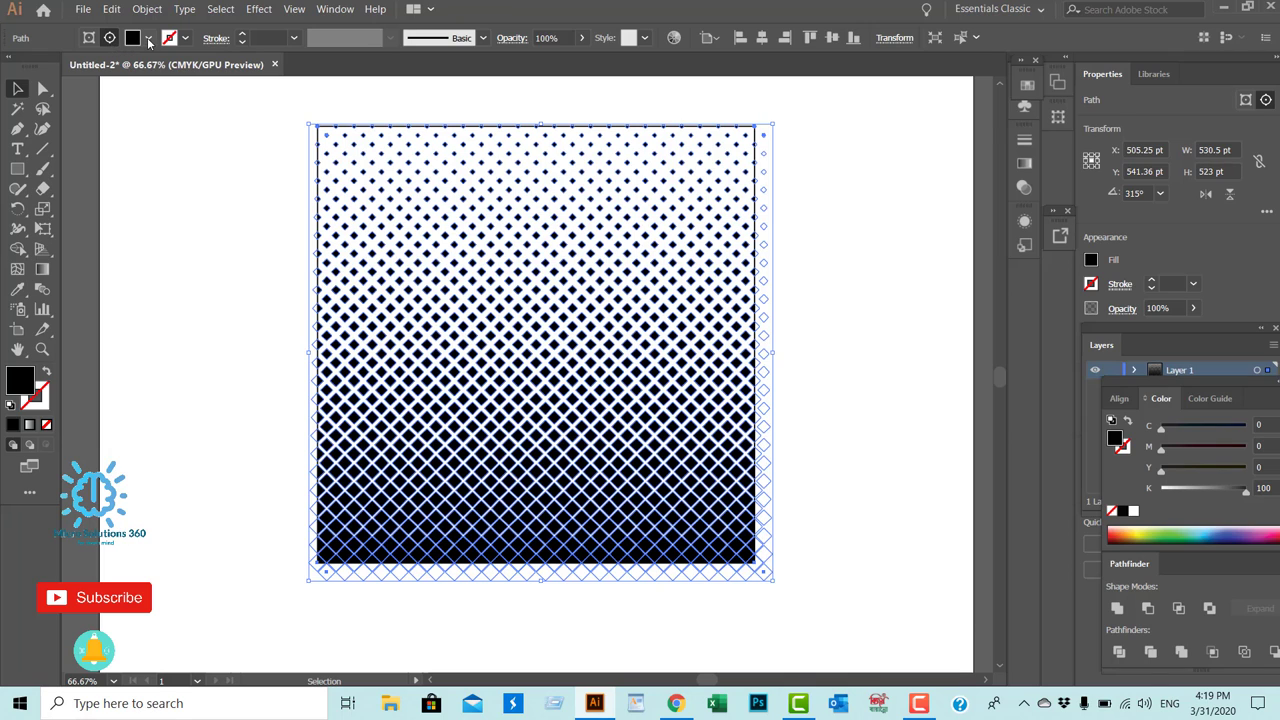
pyautogui.click(134, 40)
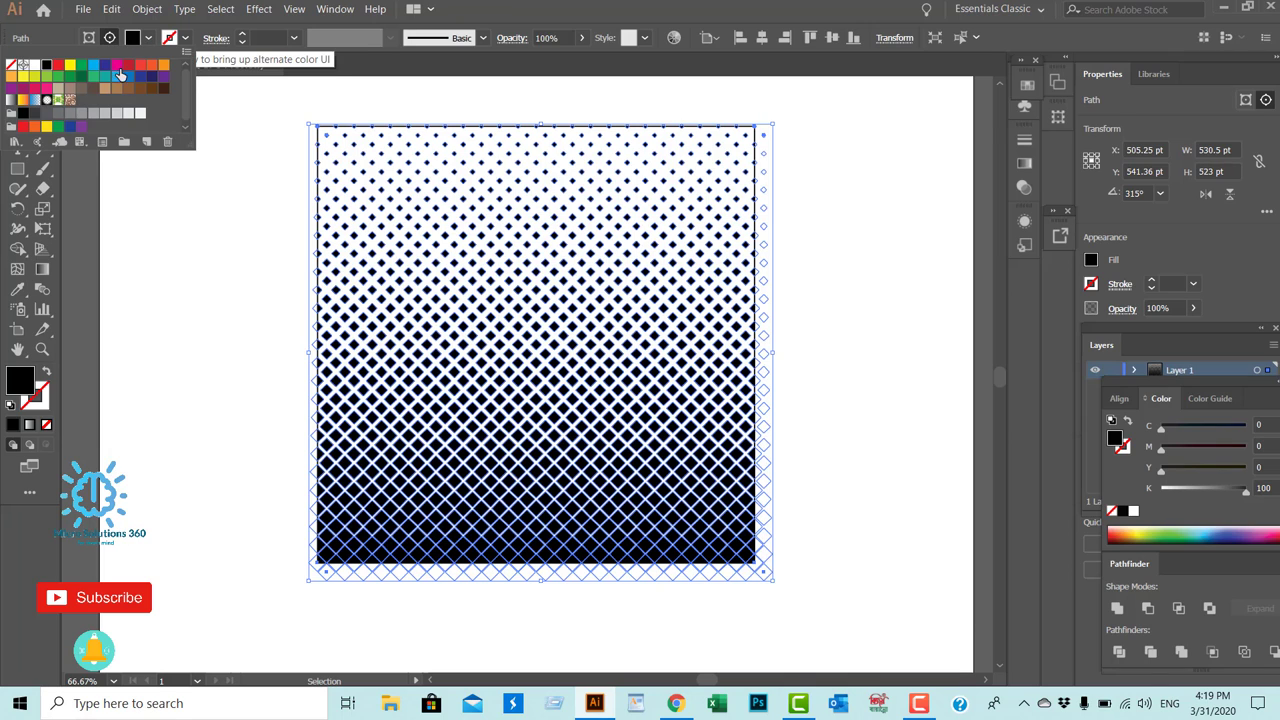
pyautogui.click(118, 77)
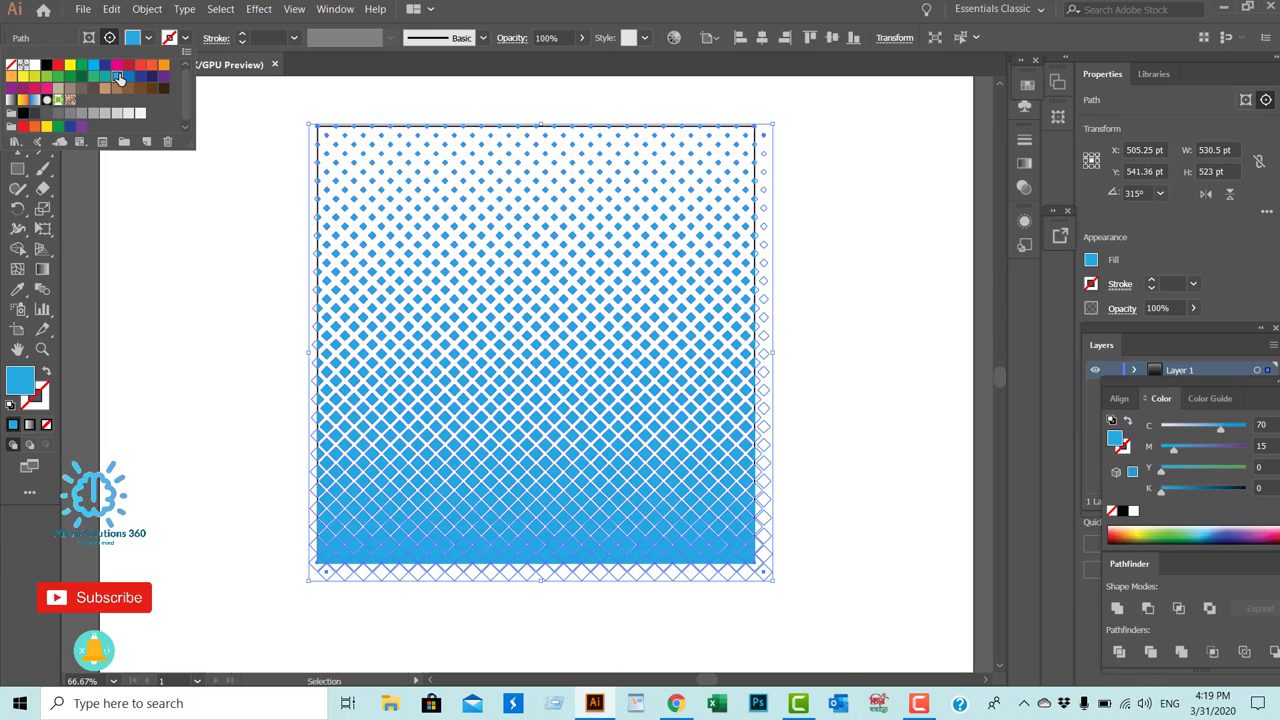
pyautogui.click(152, 204)
pyautogui.click(204, 210)
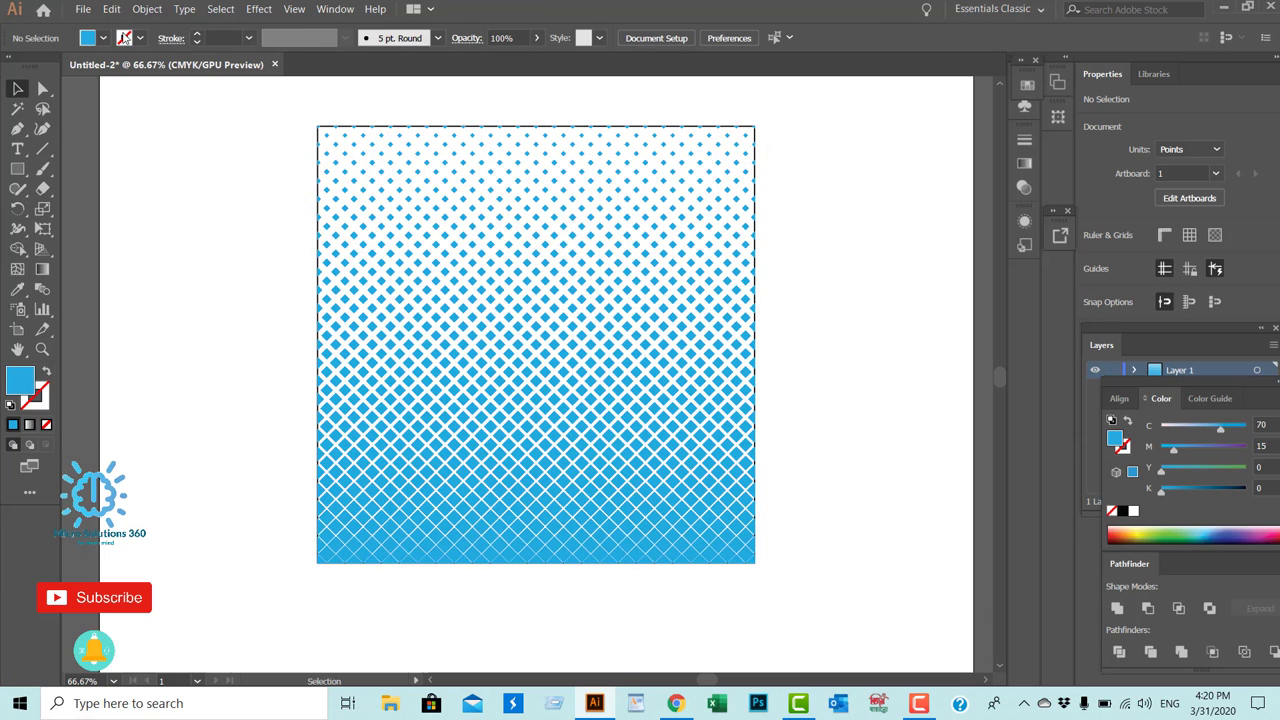
# - Refill the clipped diamonds with red (C0 M100 Y100 K0) and deselect
pyautogui.click(106, 40)
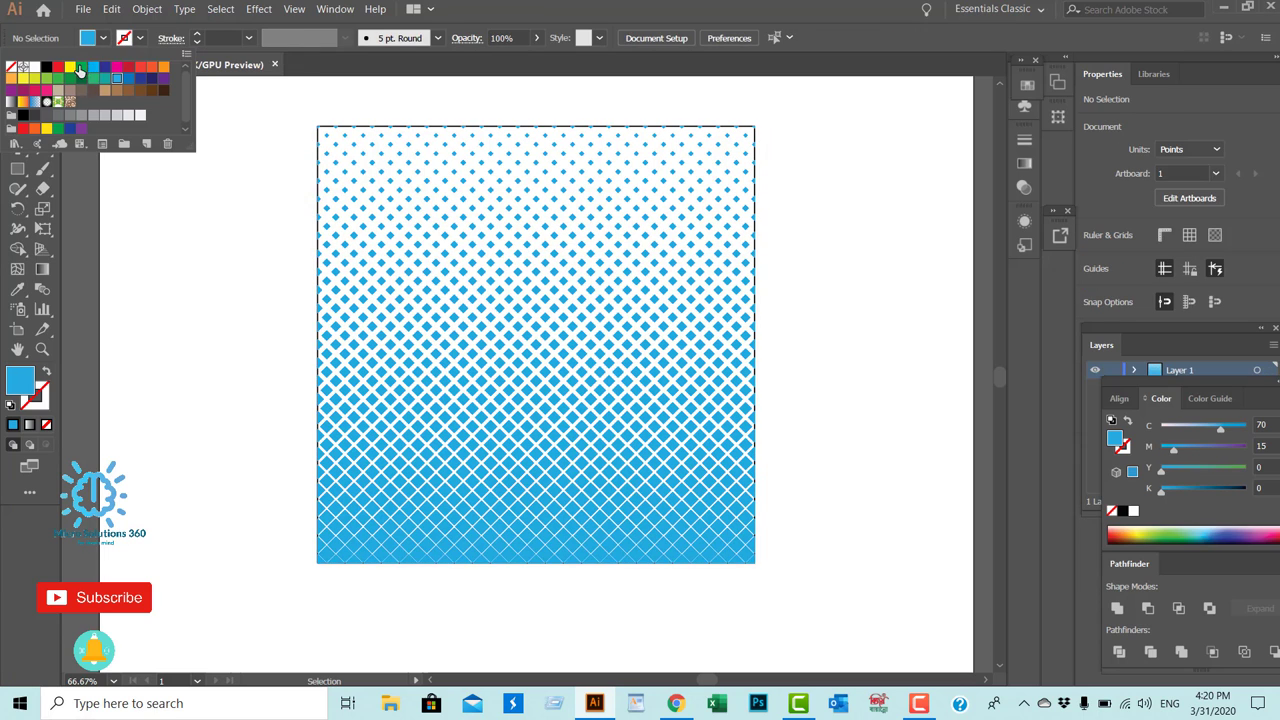
pyautogui.click(58, 67)
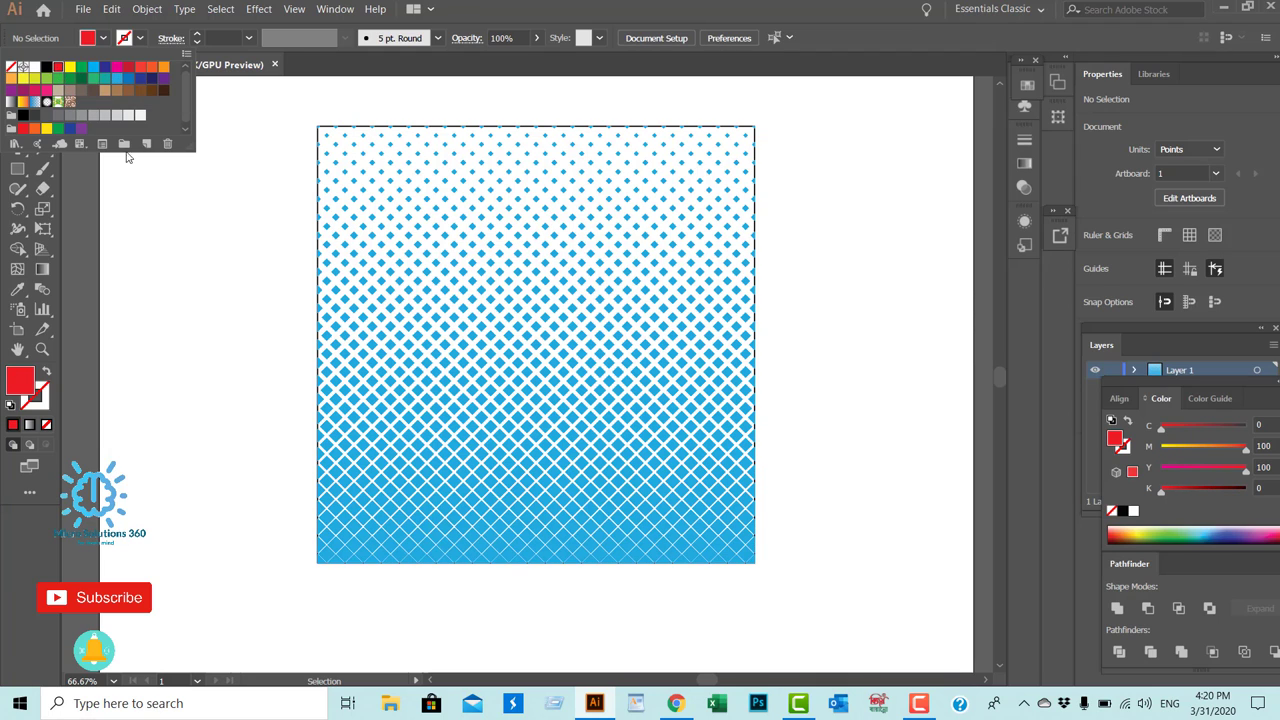
pyautogui.moveTo(206, 187); pyautogui.dragTo(423, 323)
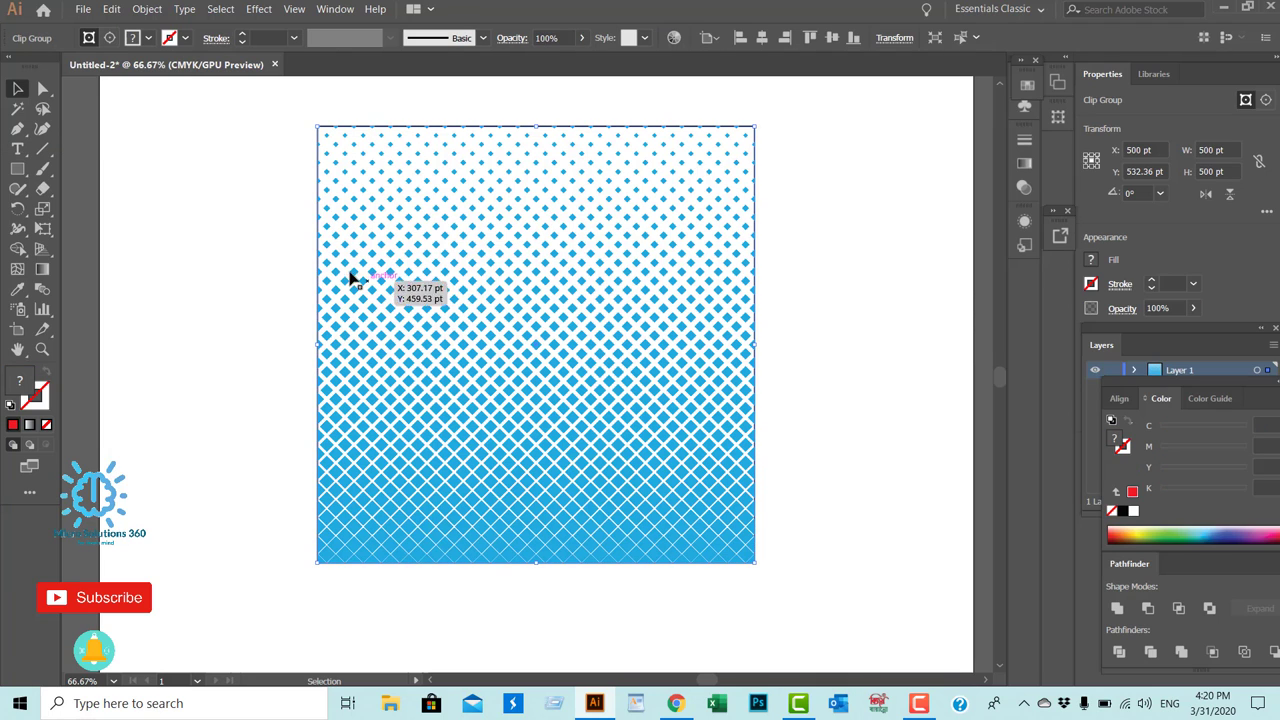
pyautogui.click(109, 40)
pyautogui.click(146, 40)
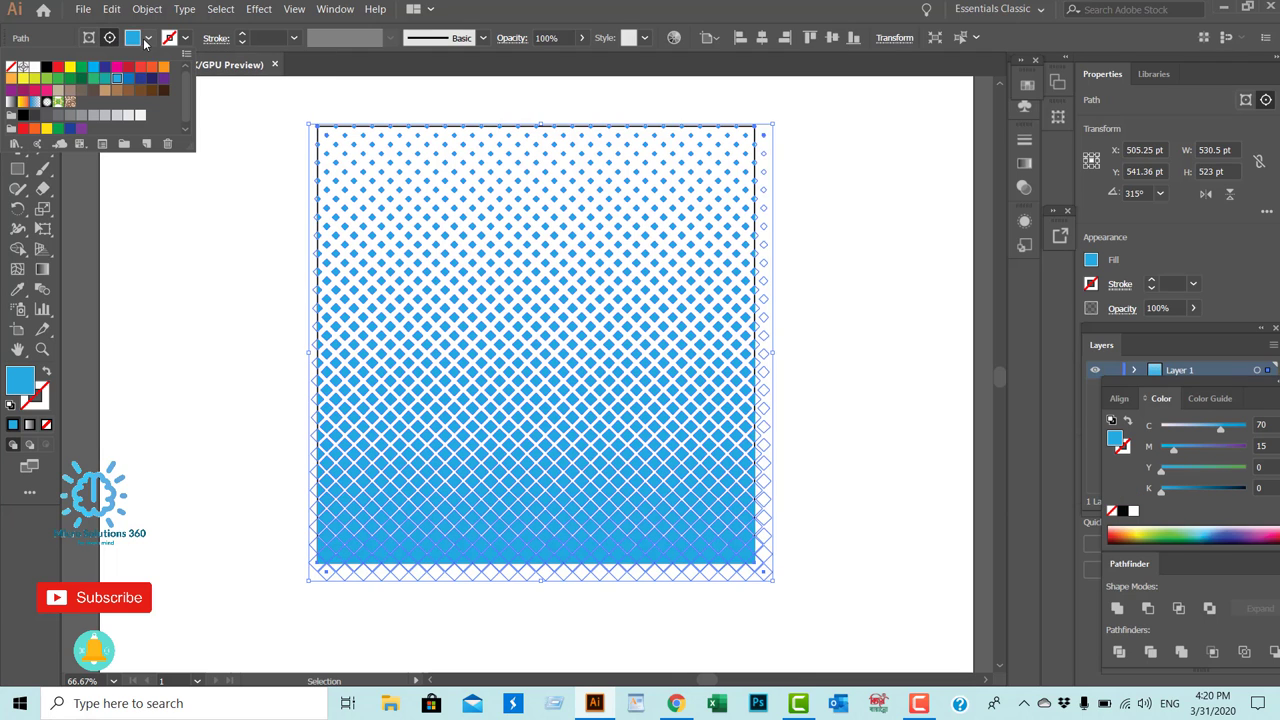
pyautogui.click(59, 68)
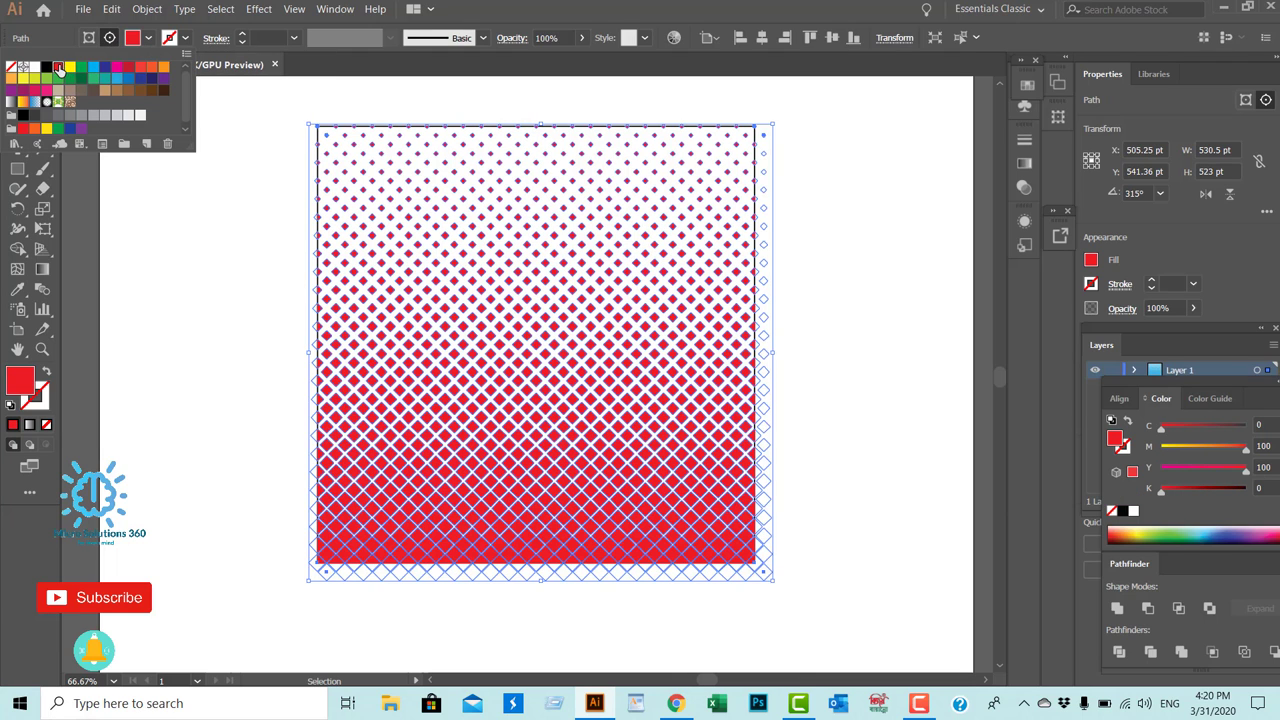
pyautogui.click(221, 292)
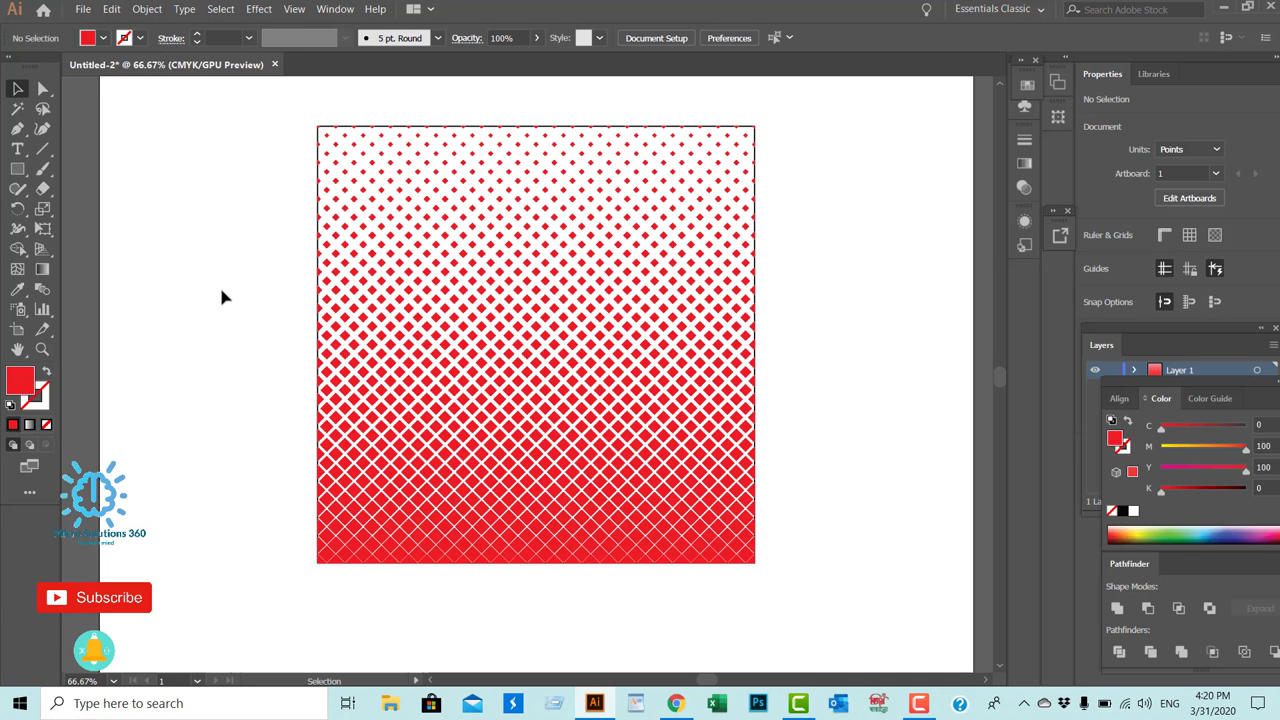